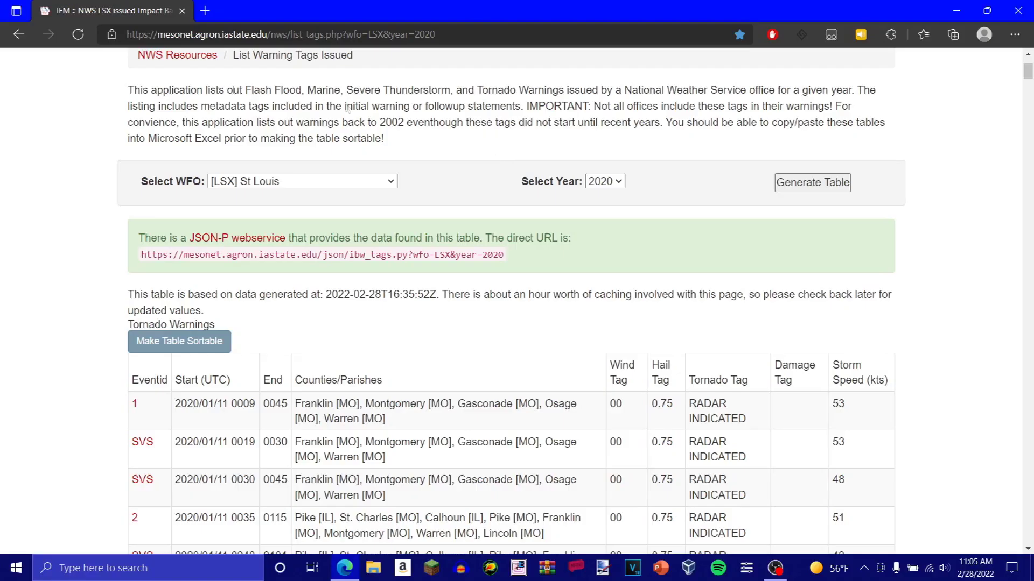
# Step: Select the [UNR] Rapid City forecast office and generate its 2020 warnings table
pyautogui.scroll(3, 272, 90)
pyautogui.scroll(-3, 272, 89)
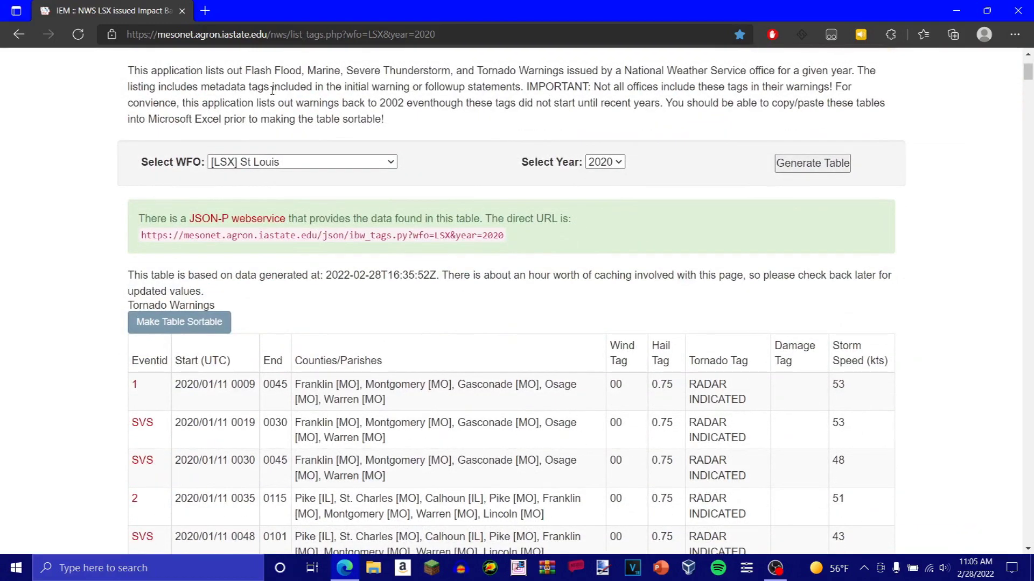
pyautogui.scroll(3, 272, 90)
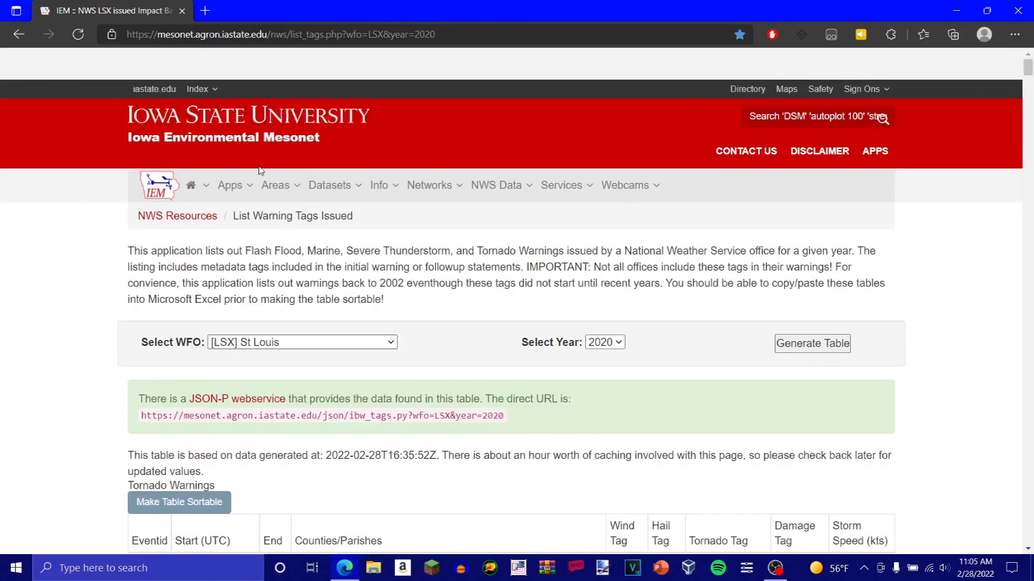
pyautogui.scroll(-3, 272, 90)
pyautogui.scroll(3, 177, 227)
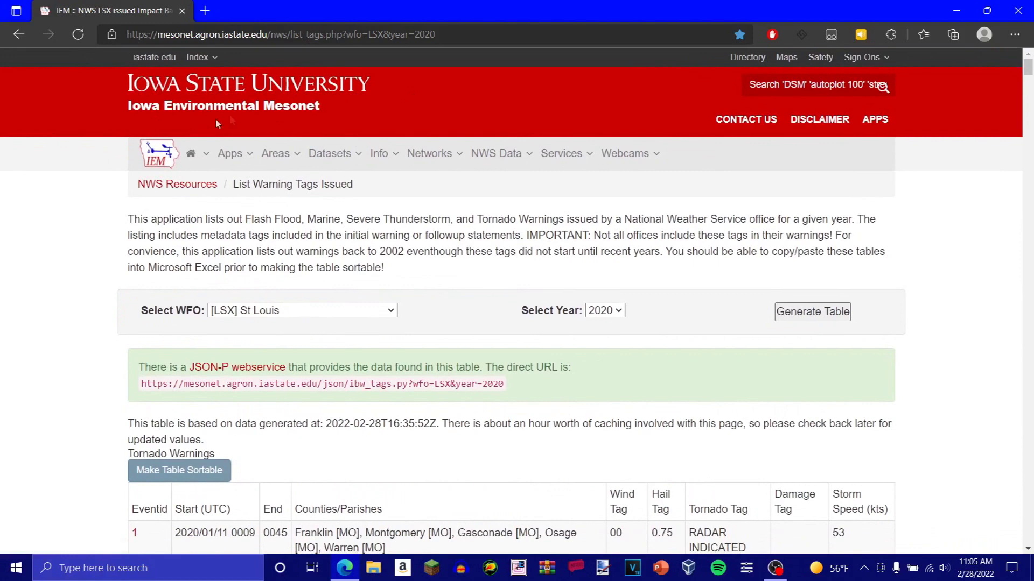
pyautogui.scroll(-2, 408, 212)
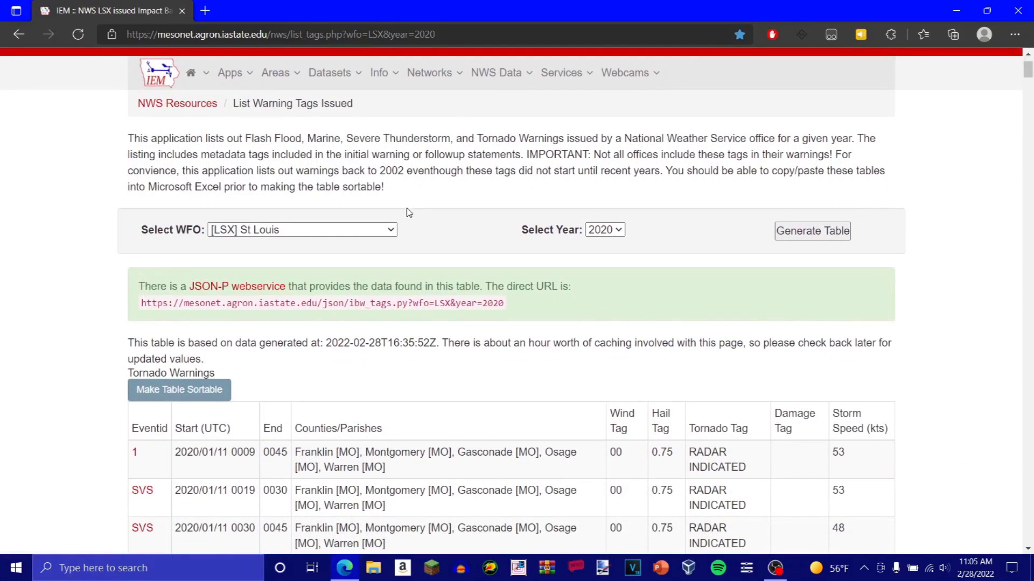
pyautogui.click(355, 231)
pyautogui.scroll(15, 317, 312)
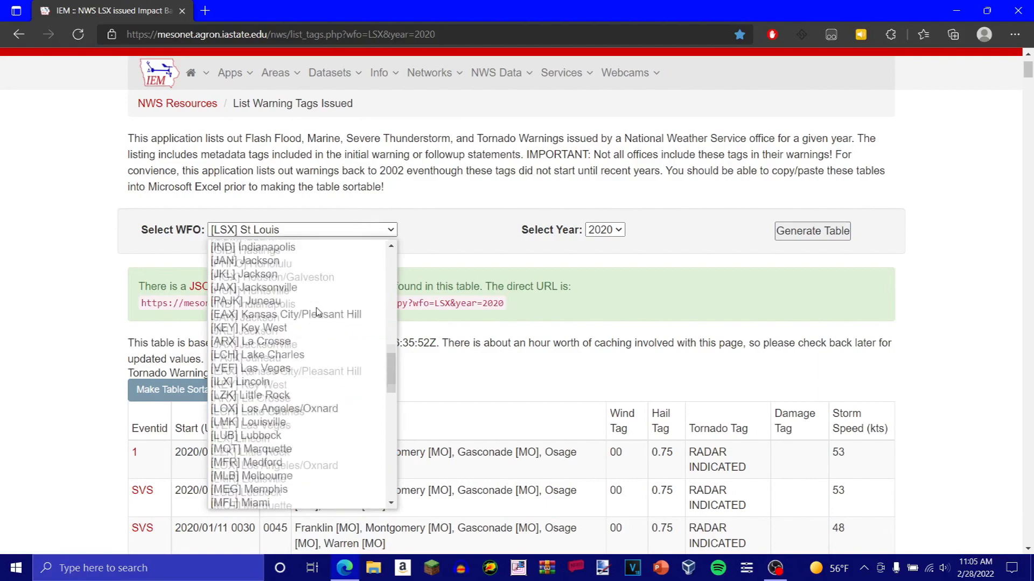
pyautogui.scroll(-15, 318, 312)
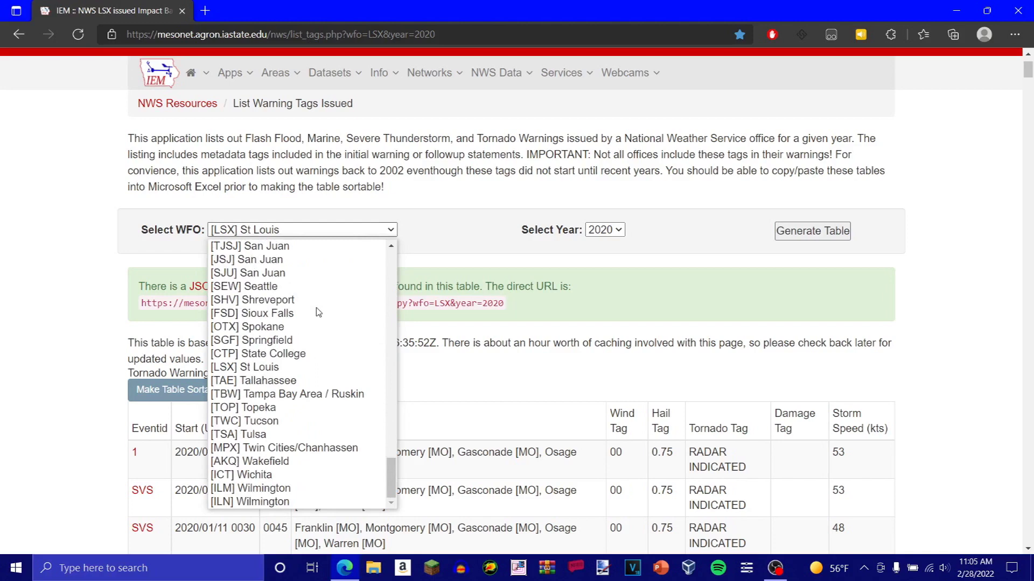
pyautogui.scroll(6, 318, 312)
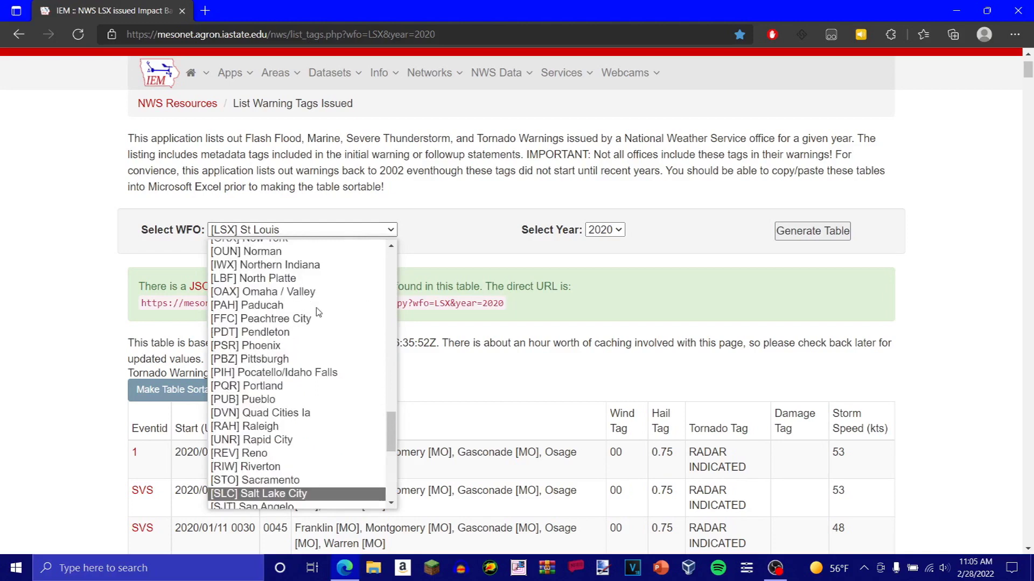
pyautogui.scroll(-4, 319, 312)
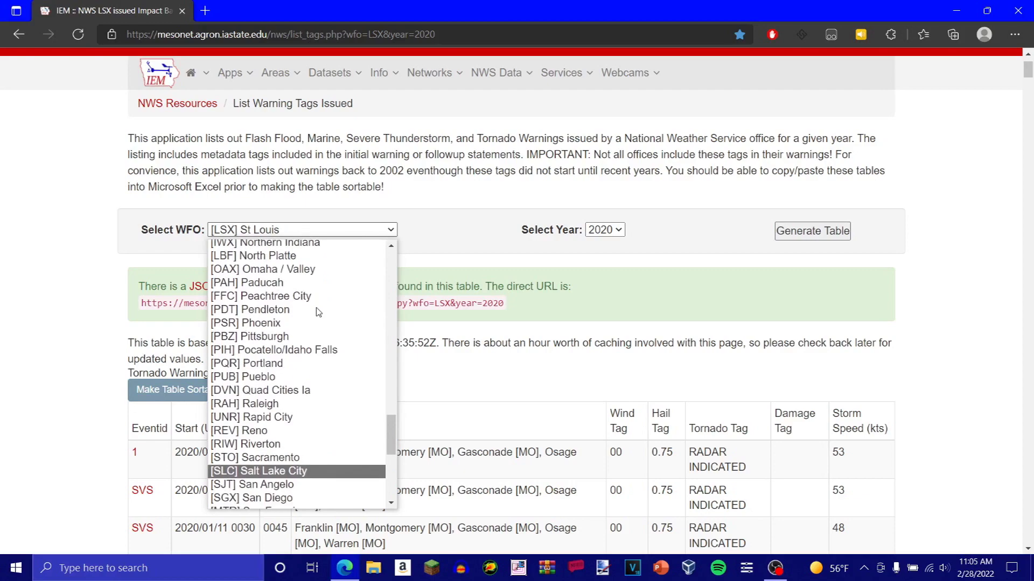
pyautogui.click(292, 286)
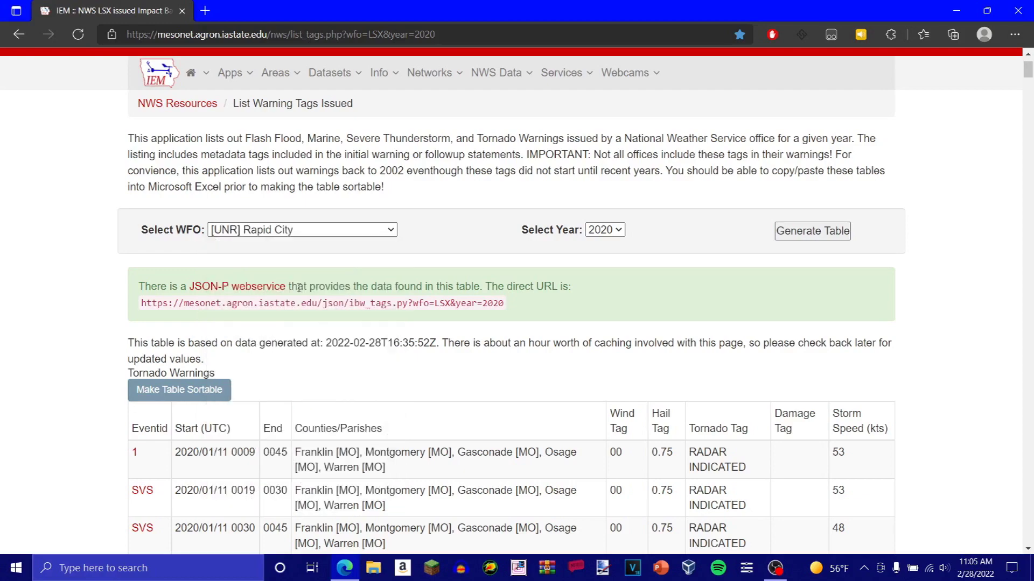
pyautogui.click(796, 231)
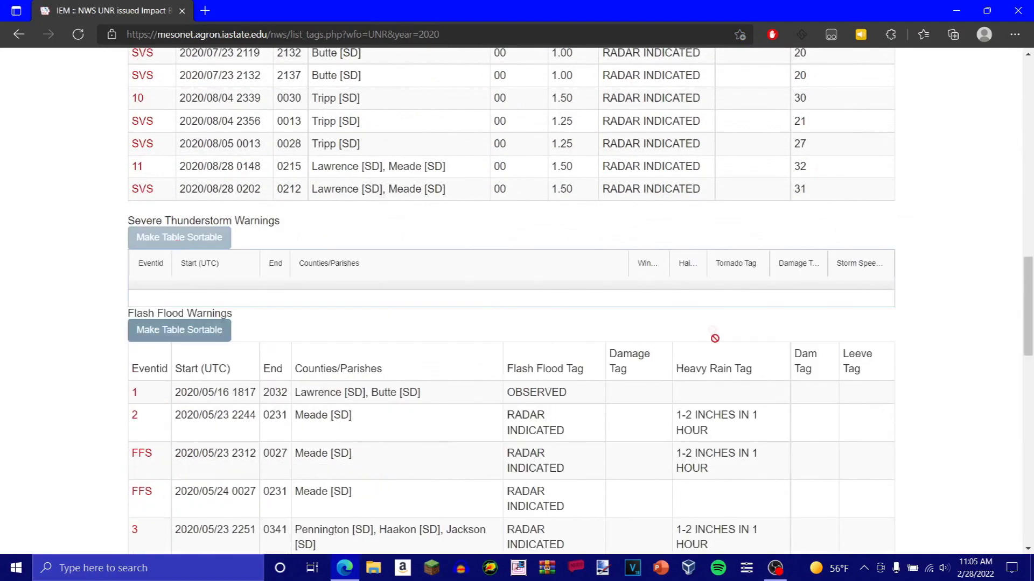
# Step: Sort Severe Thunderstorm Warnings by hail, largest first, and open the 4.00 hail warning's event page
pyautogui.click(685, 264)
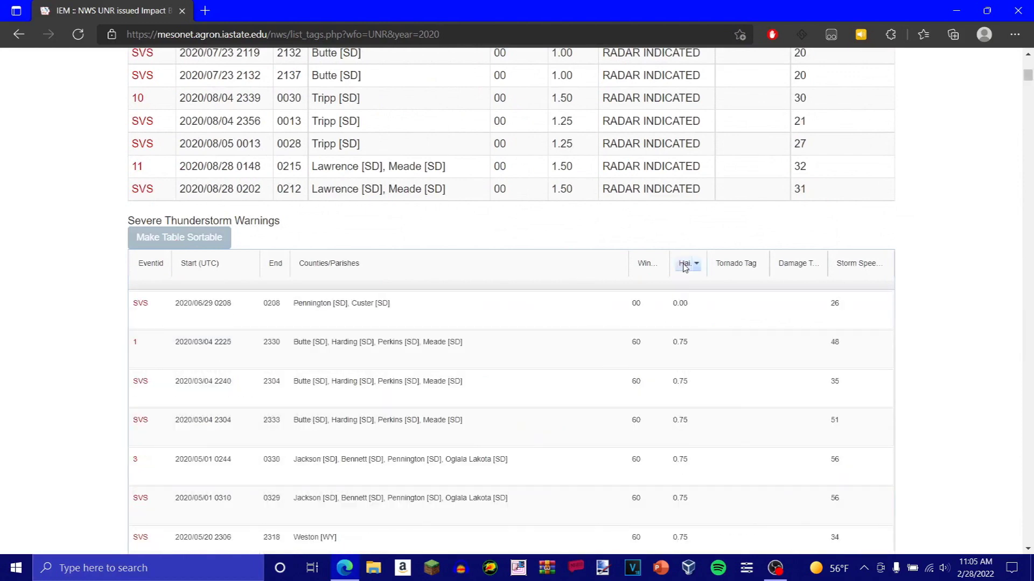
pyautogui.click(684, 264)
pyautogui.click(684, 263)
pyautogui.click(685, 264)
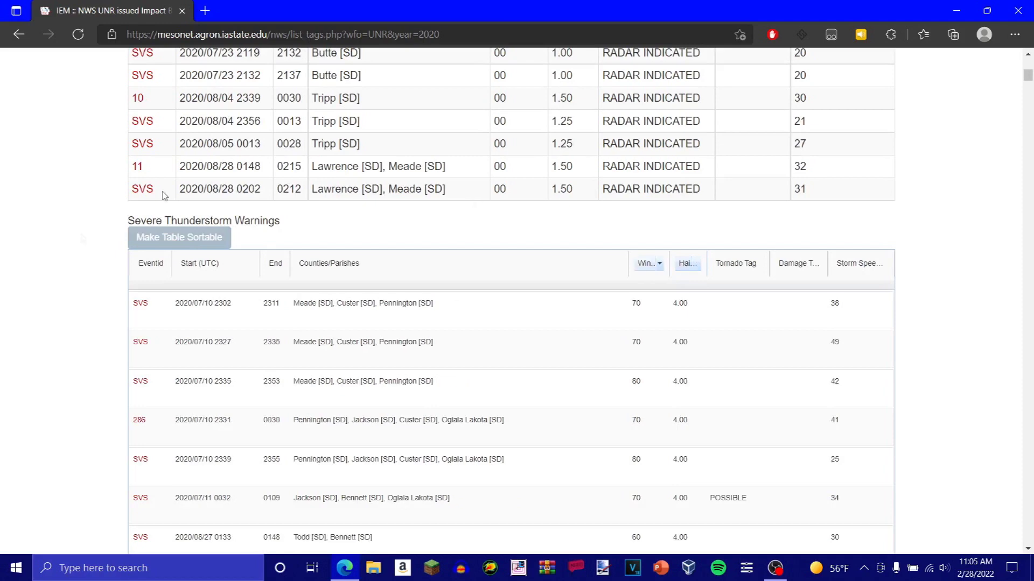
pyautogui.click(143, 308)
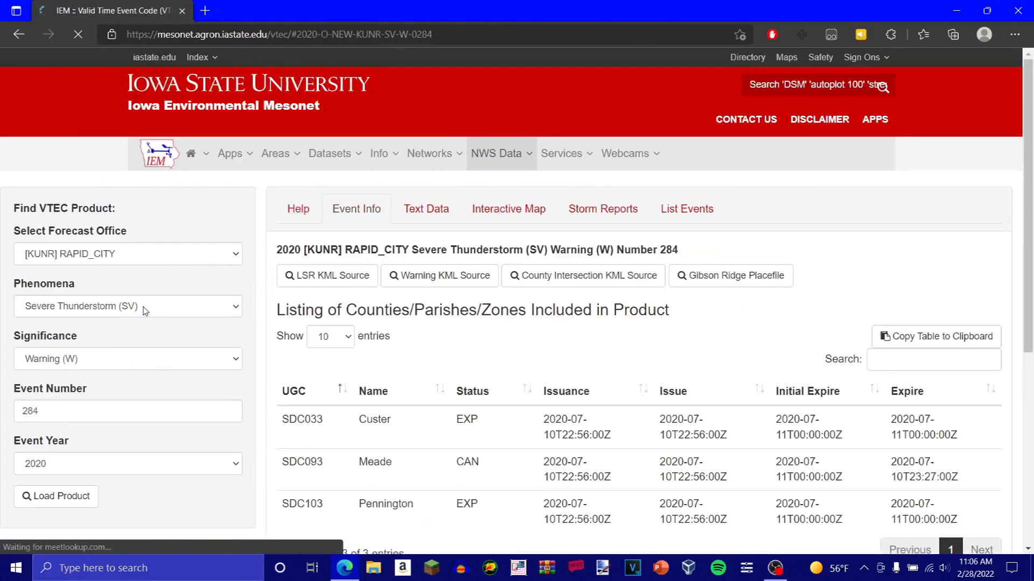
# Step: On the interactive map, hide storm reports, warning polygons, geometry, county intersections and state borders
pyautogui.click(509, 208)
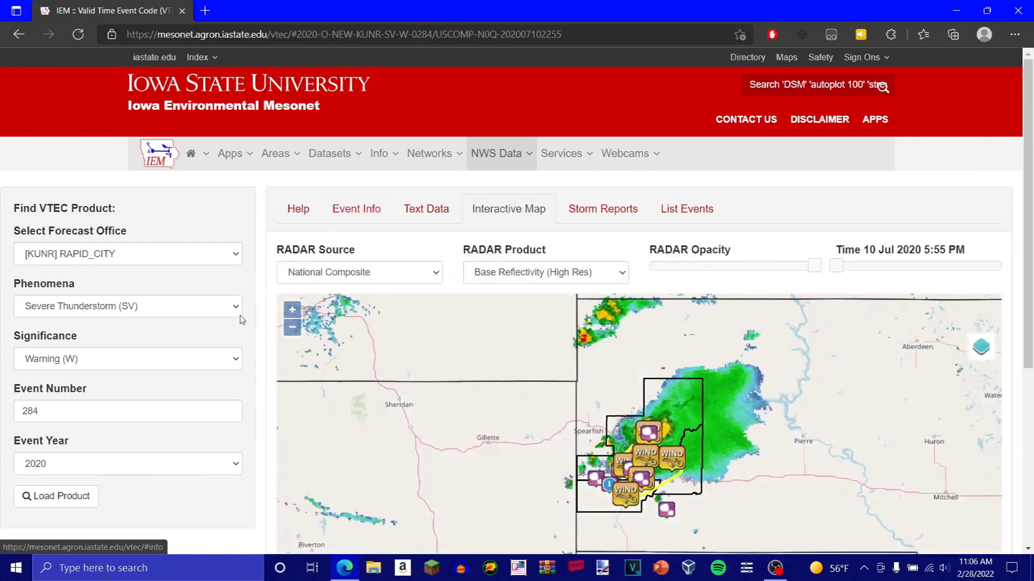
pyautogui.scroll(-3, 242, 320)
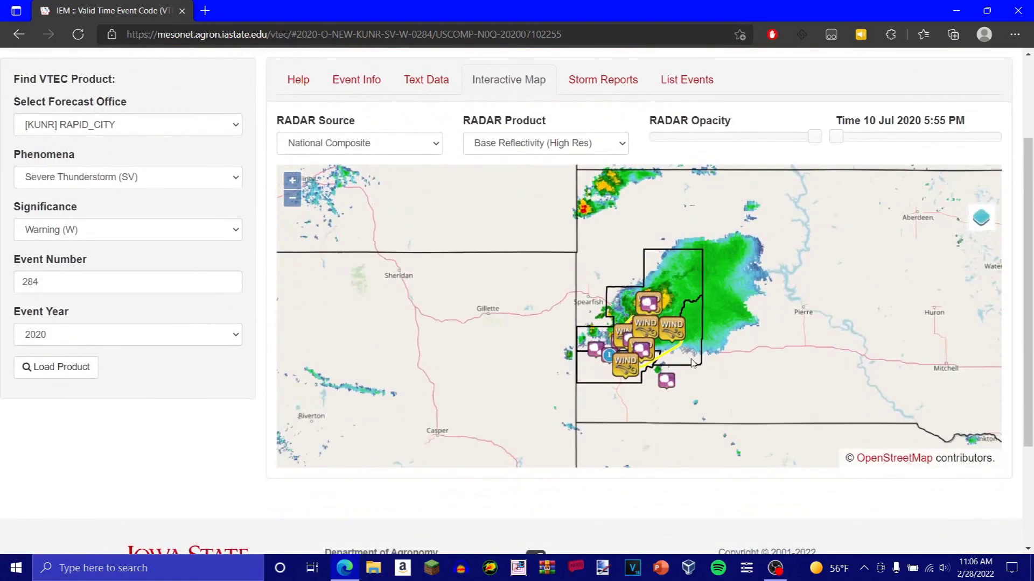
pyautogui.scroll(1, 695, 366)
pyautogui.scroll(1, 665, 335)
pyautogui.moveTo(981, 217)
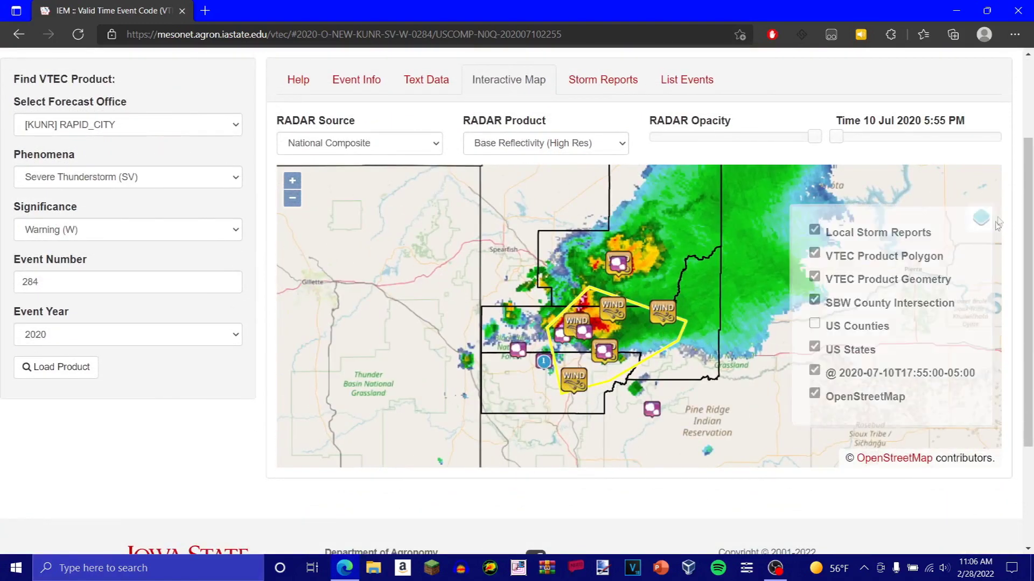
pyautogui.click(885, 235)
pyautogui.click(862, 257)
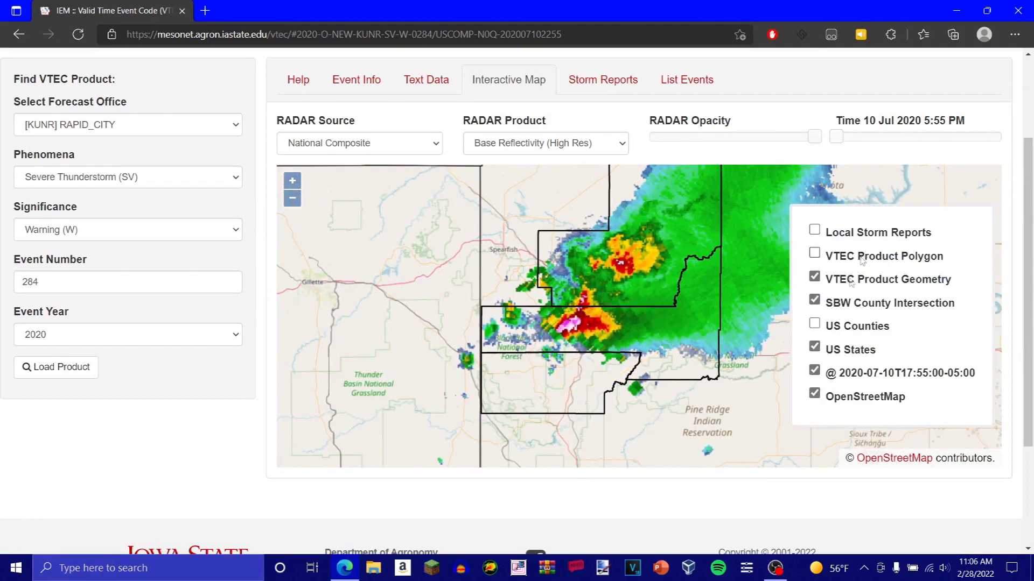
pyautogui.click(843, 289)
pyautogui.click(843, 303)
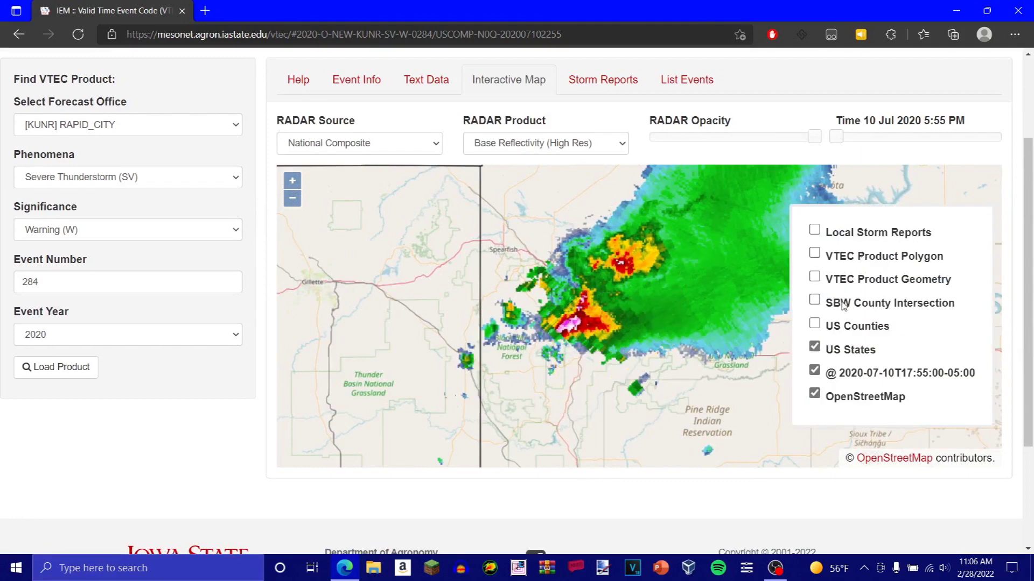
pyautogui.click(839, 351)
# Step: Switch the radar source to Rapid City, centre the storm, and hide the OpenStreetMap base map
pyautogui.click(395, 143)
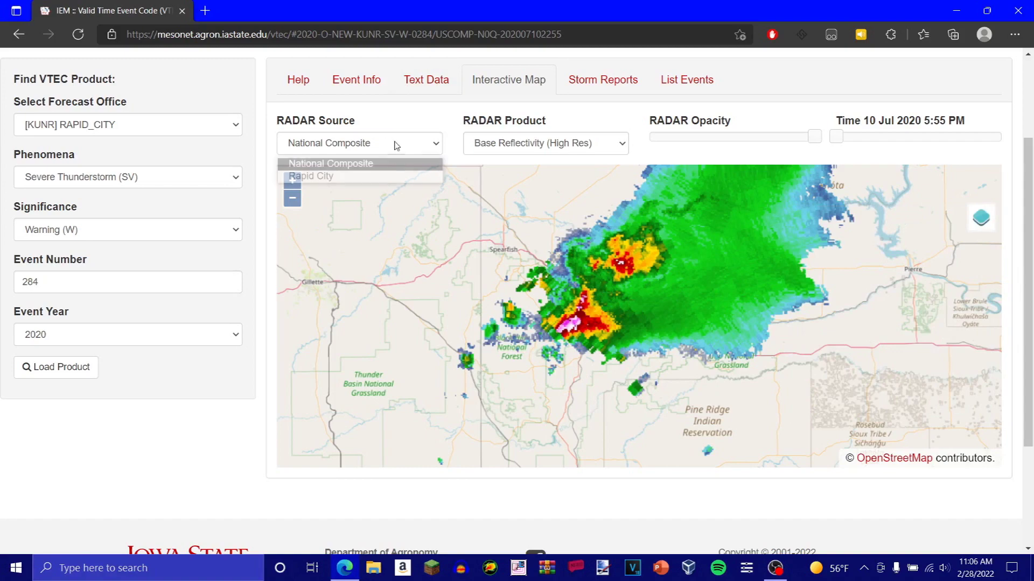
pyautogui.click(370, 176)
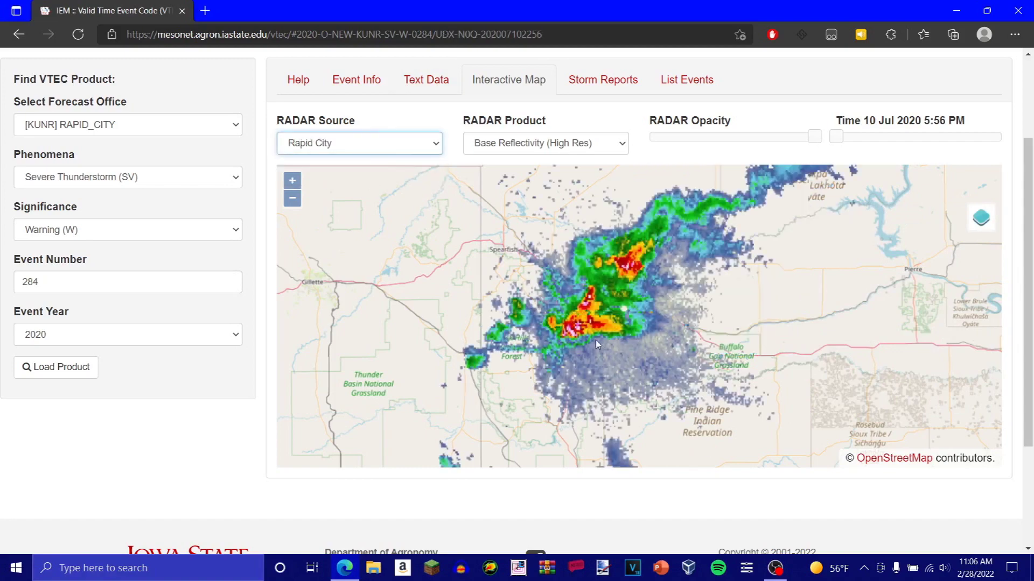
pyautogui.scroll(1, 636, 329)
pyautogui.moveTo(637, 328); pyautogui.dragTo(572, 370)
pyautogui.scroll(-1, 575, 374)
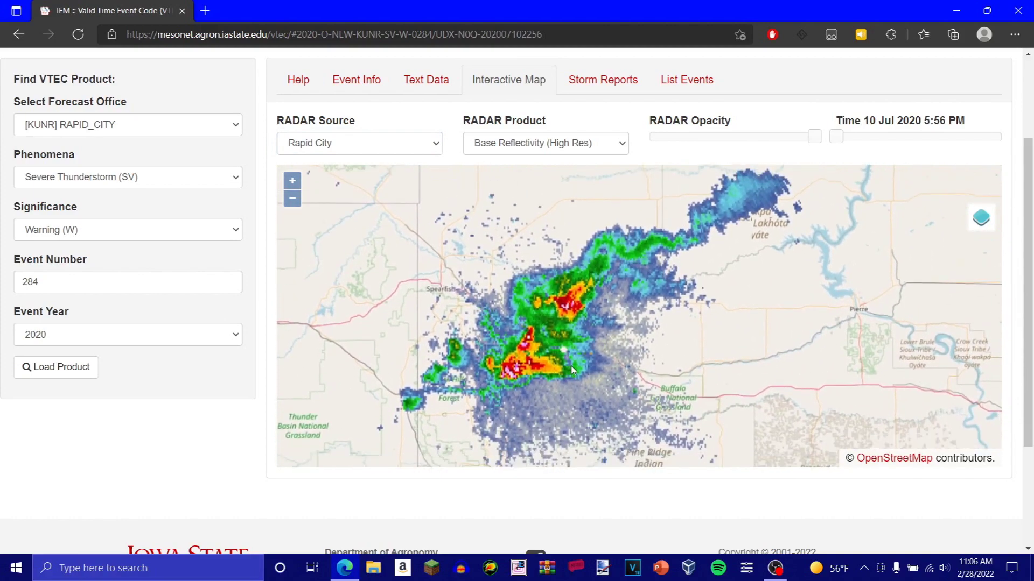
pyautogui.moveTo(980, 221)
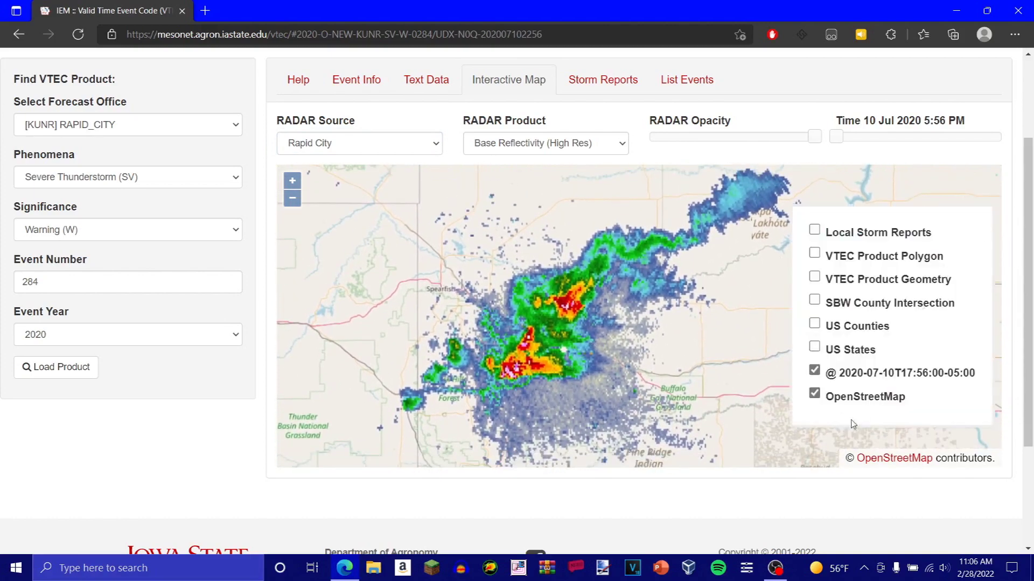
pyautogui.click(842, 398)
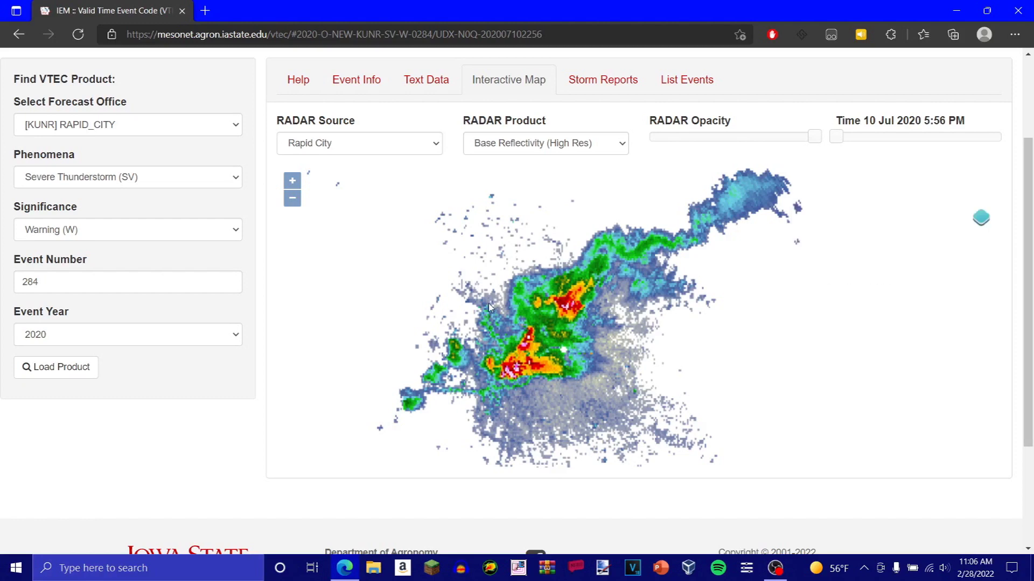
# Step: Save the radar map image to the Desktop as a PNG named radar
pyautogui.rightClick(453, 281)
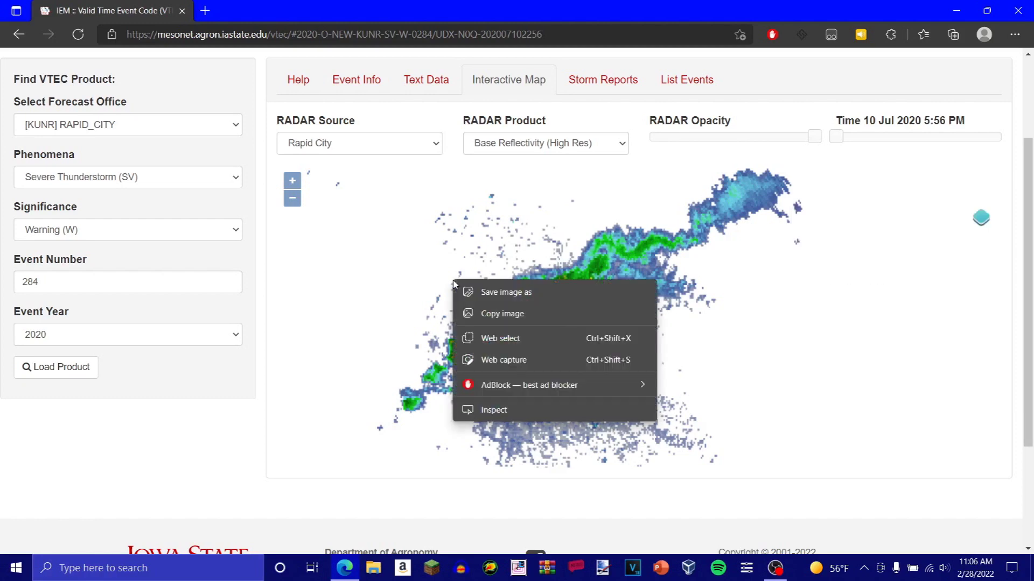
pyautogui.click(484, 292)
pyautogui.click(230, 264)
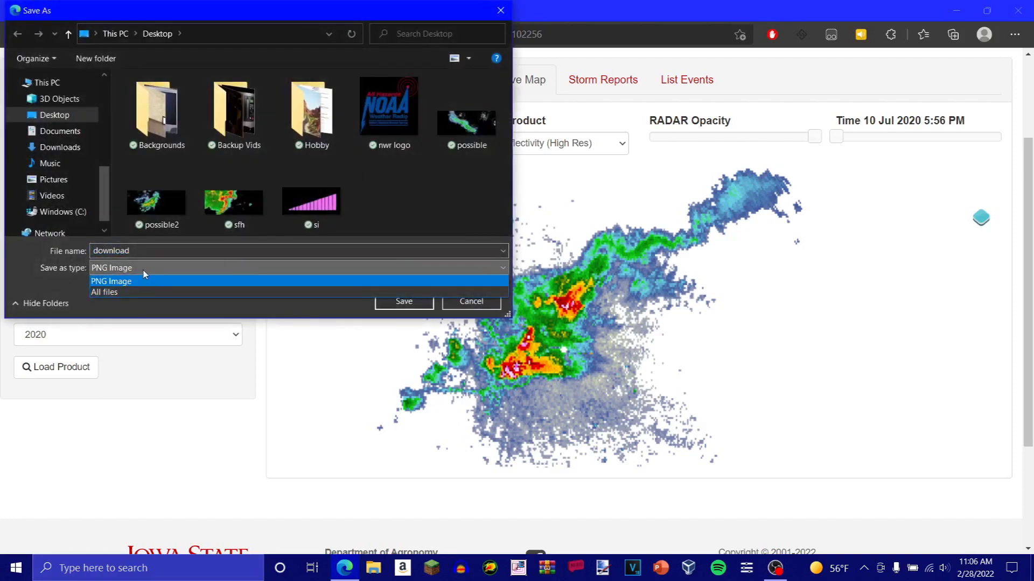
pyautogui.click(144, 248)
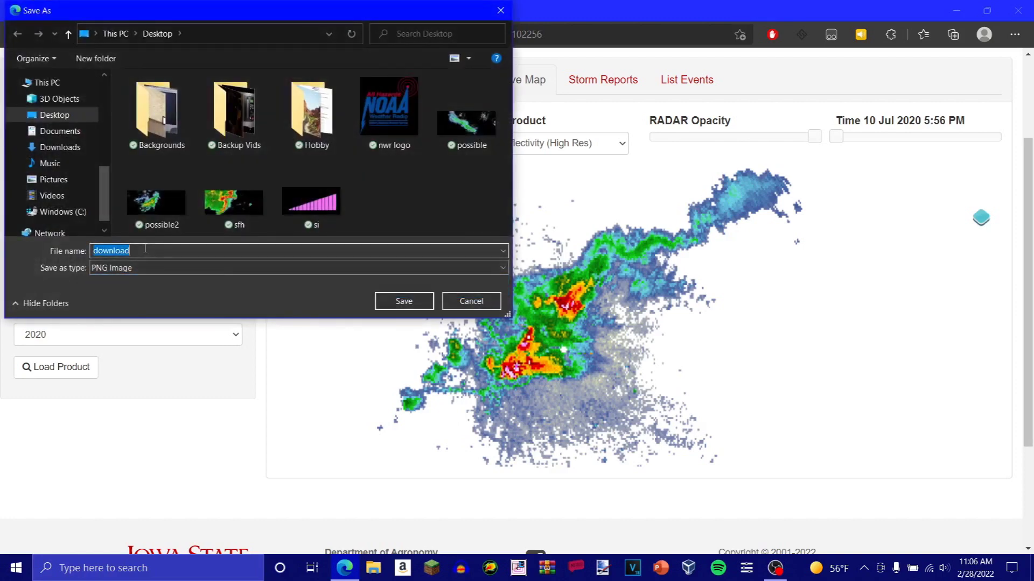
pyautogui.press('BackSpace')
pyautogui.write('radar')
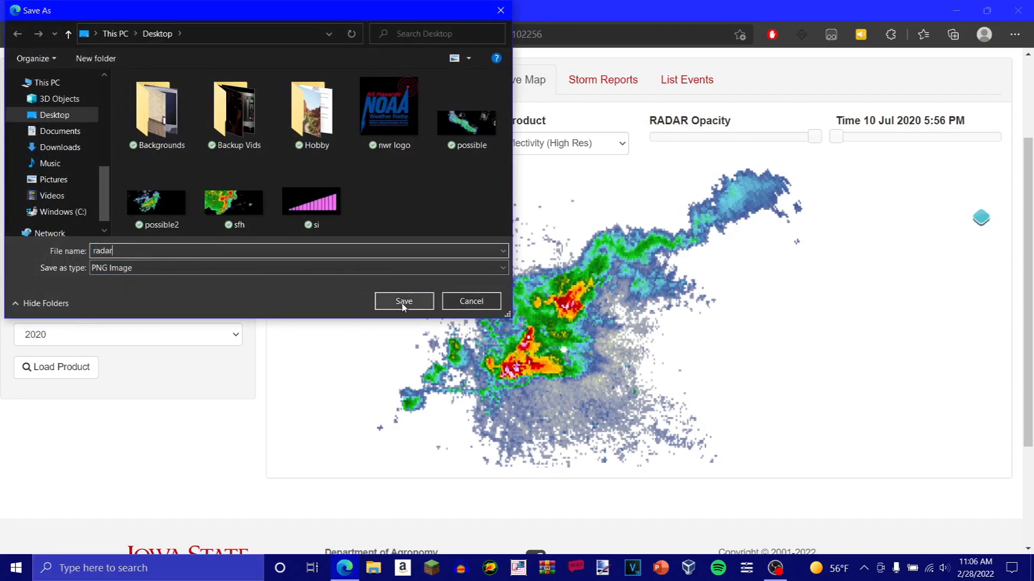
pyautogui.click(405, 303)
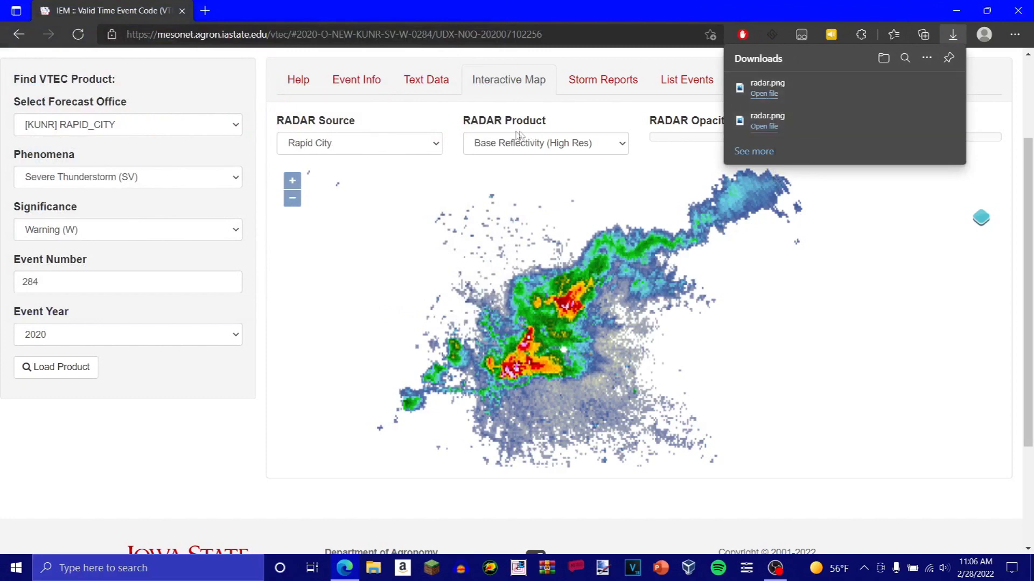
pyautogui.click(590, 109)
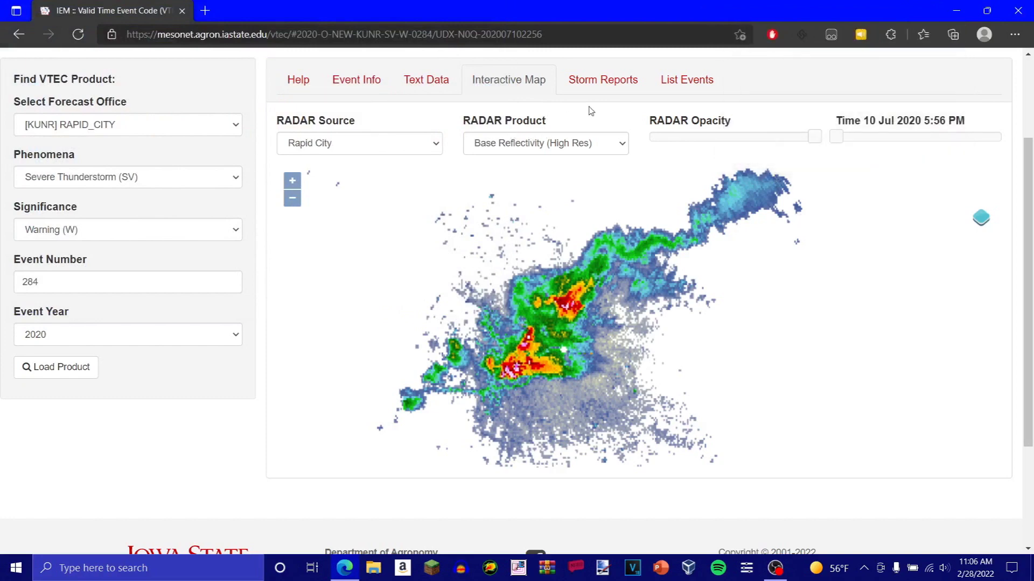
# Step: In a new tab, search 'open streetmap' and show OpenStreetMap centred on the Black Hills near Rapid City
pyautogui.click(205, 10)
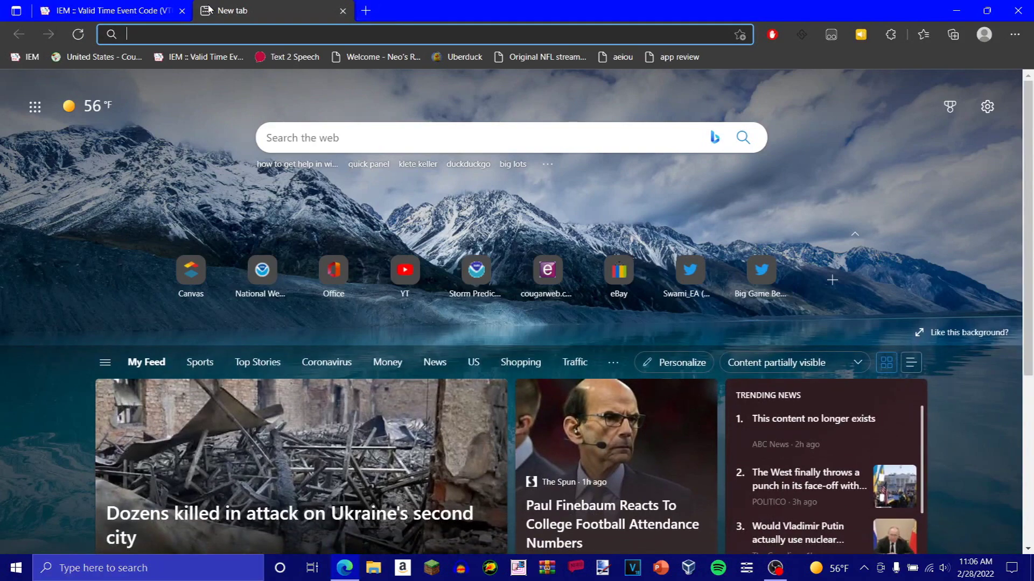
pyautogui.write('open streetmap')
pyautogui.press('Return')
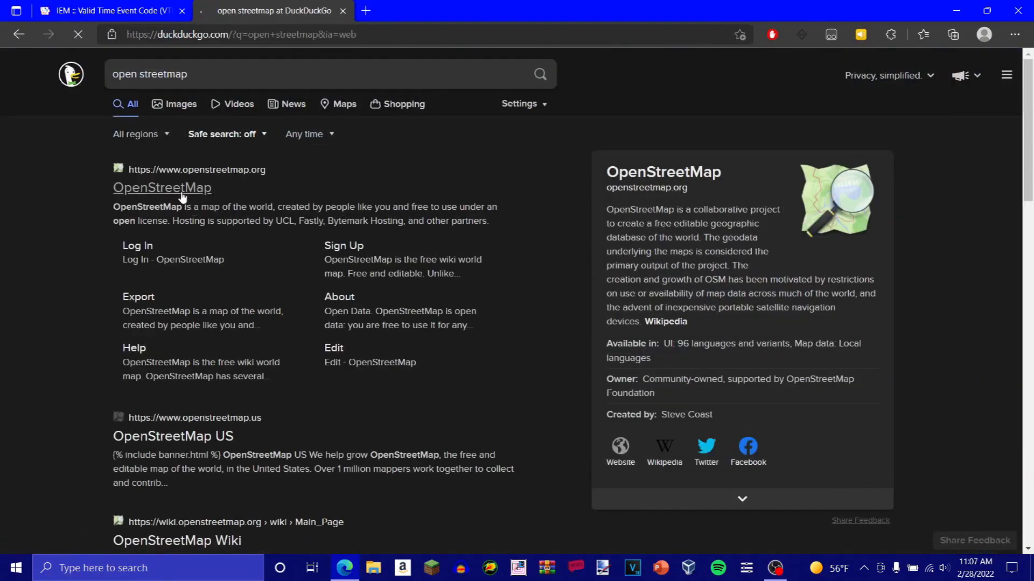
pyautogui.click(181, 190)
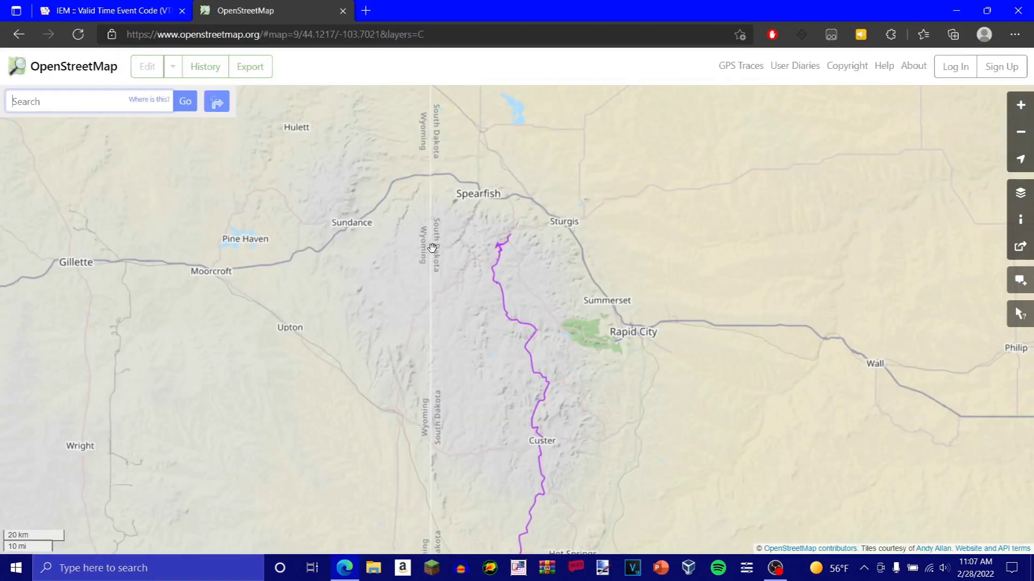
pyautogui.scroll(-1, 432, 248)
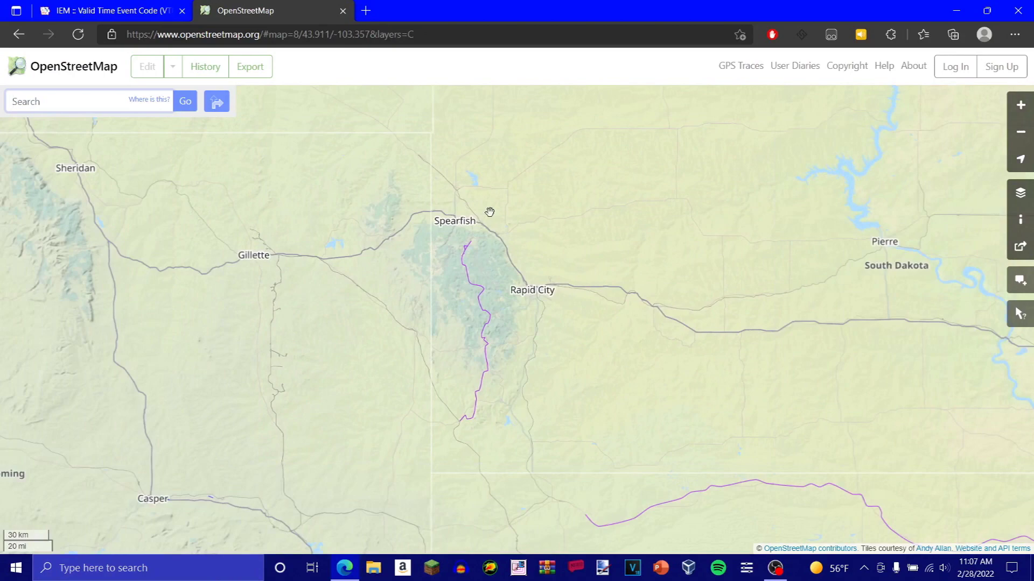
pyautogui.scroll(1, 489, 211)
pyautogui.moveTo(489, 211); pyautogui.dragTo(430, 190)
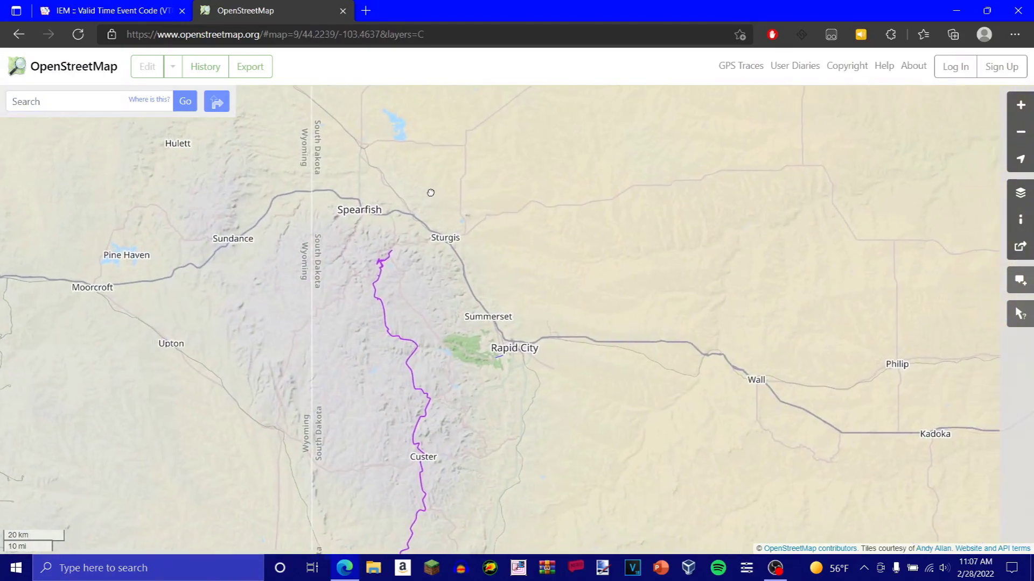
pyautogui.scroll(-1, 431, 190)
pyautogui.scroll(1, 430, 190)
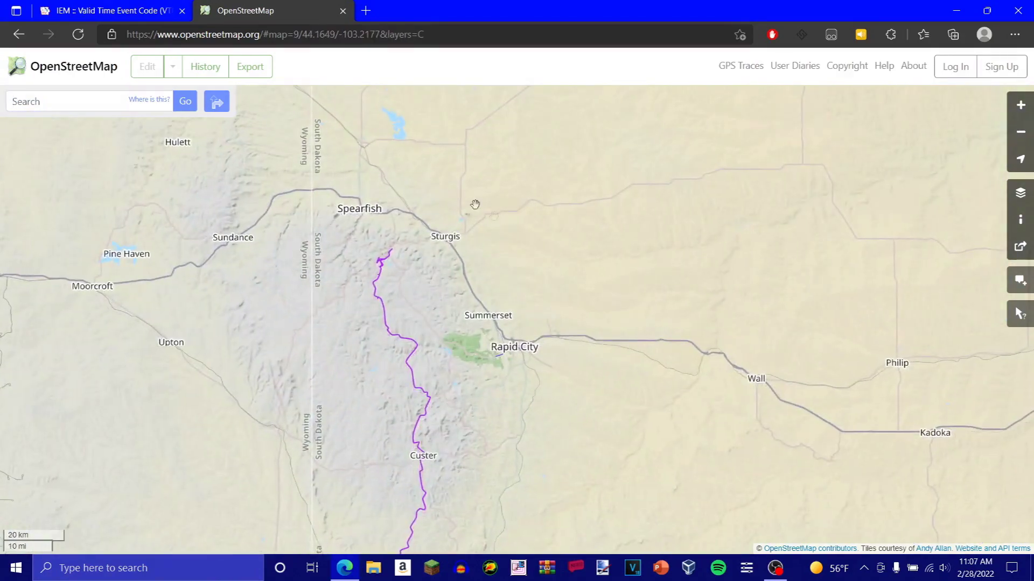
pyautogui.click(109, 575)
# Step: Launch Snip & Sketch and snip the map region around Spearfish and Rapid City
pyautogui.write('snip')
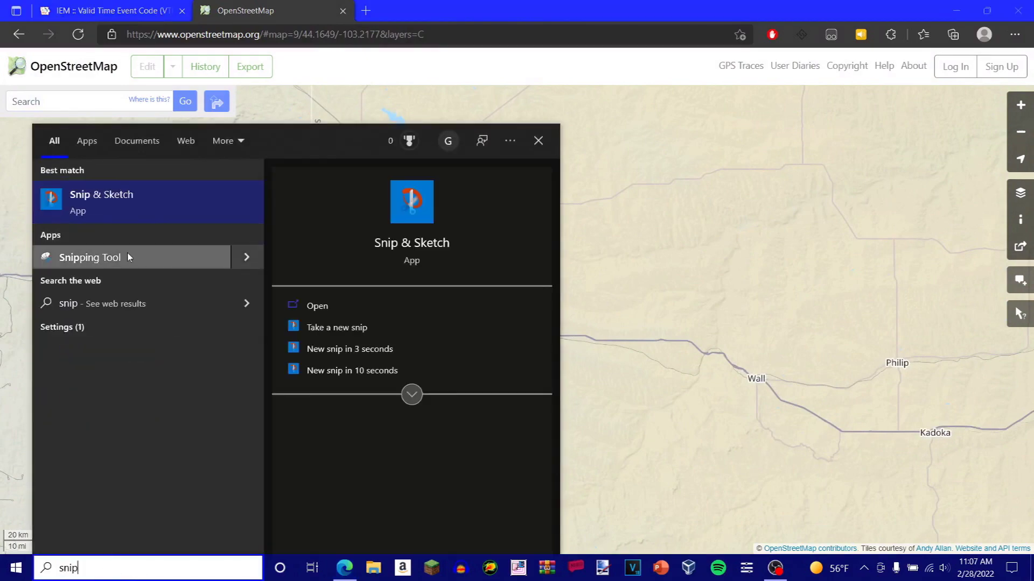
pyautogui.click(164, 195)
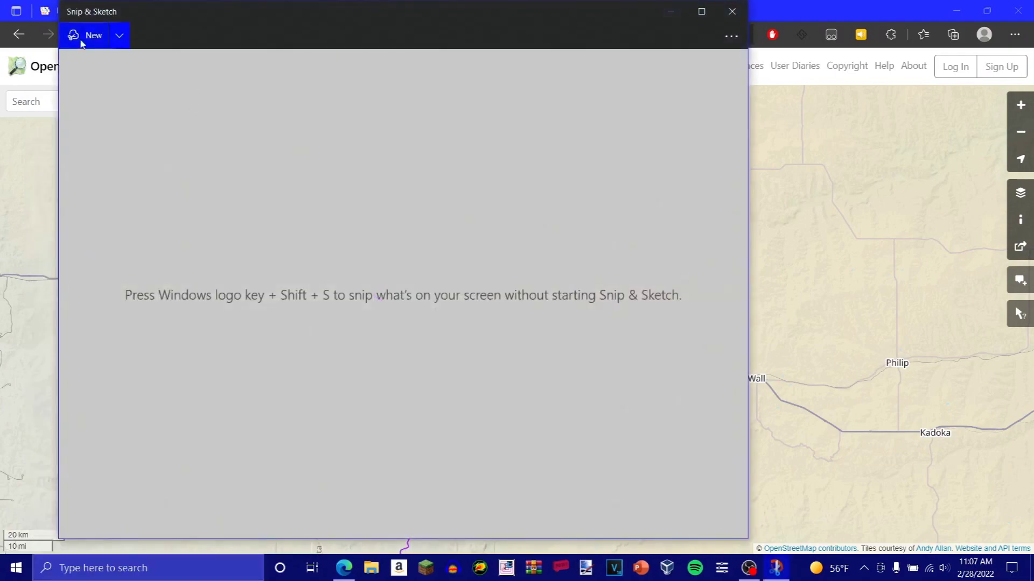
pyautogui.click(78, 37)
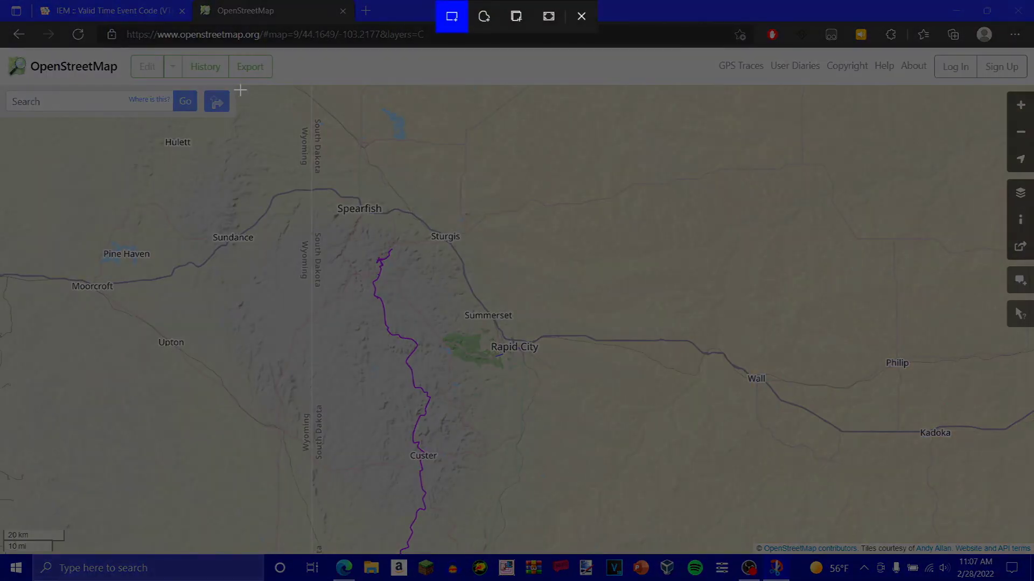
pyautogui.moveTo(240, 90)
pyautogui.mouseDown()
pyautogui.moveTo(563, 356)
pyautogui.moveTo(645, 538)
pyautogui.moveTo(748, 550)
pyautogui.mouseUp()
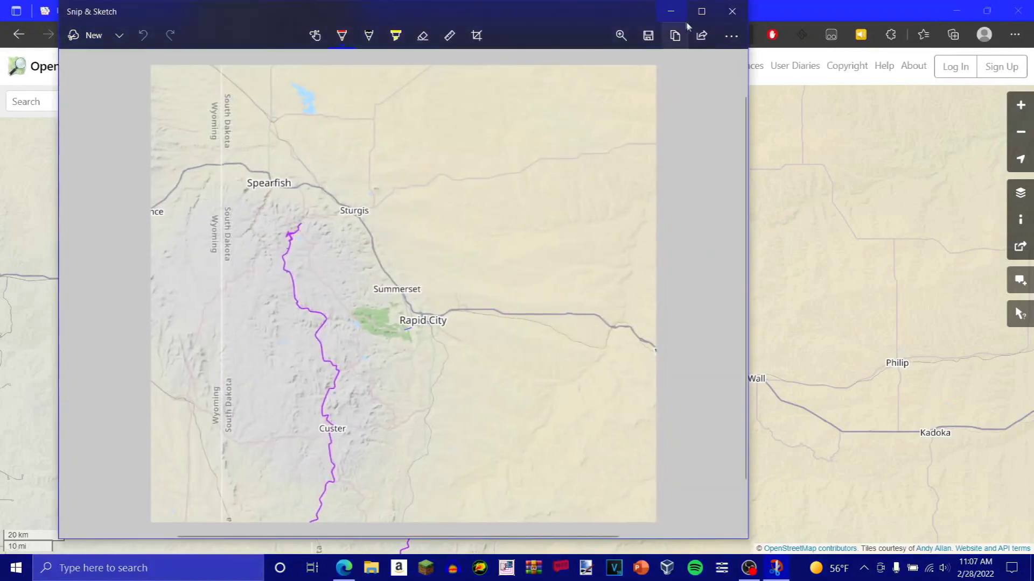
# Step: Save the snip to the Desktop as map.jpg
pyautogui.click(648, 36)
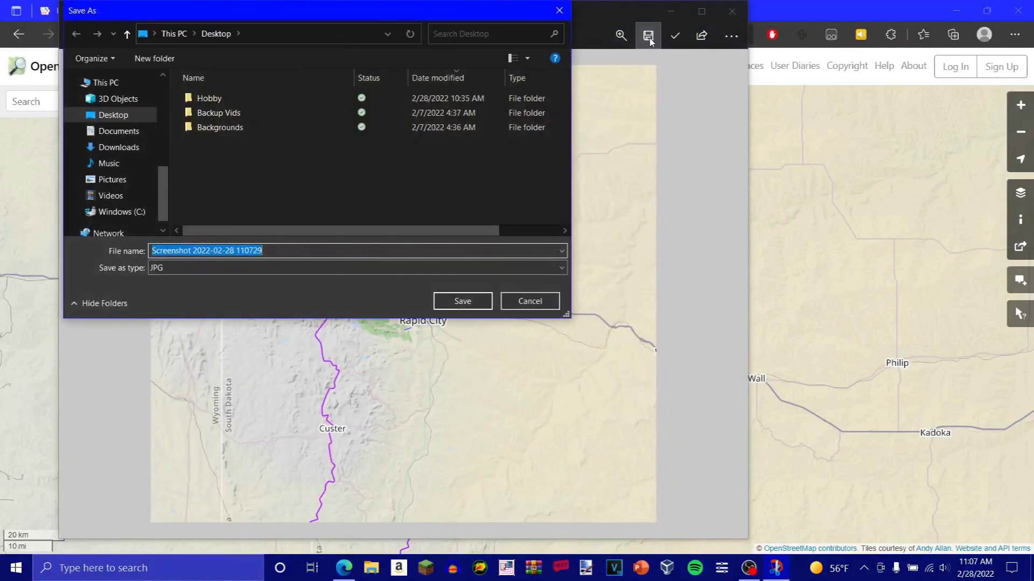
pyautogui.write('map')
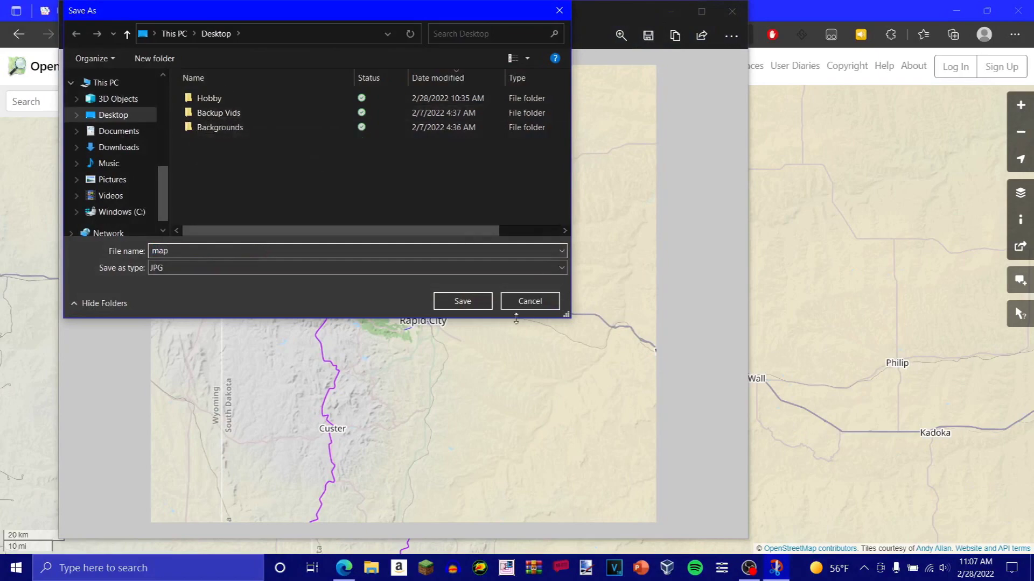
pyautogui.click(462, 301)
pyautogui.press('ctrl+super+Right')
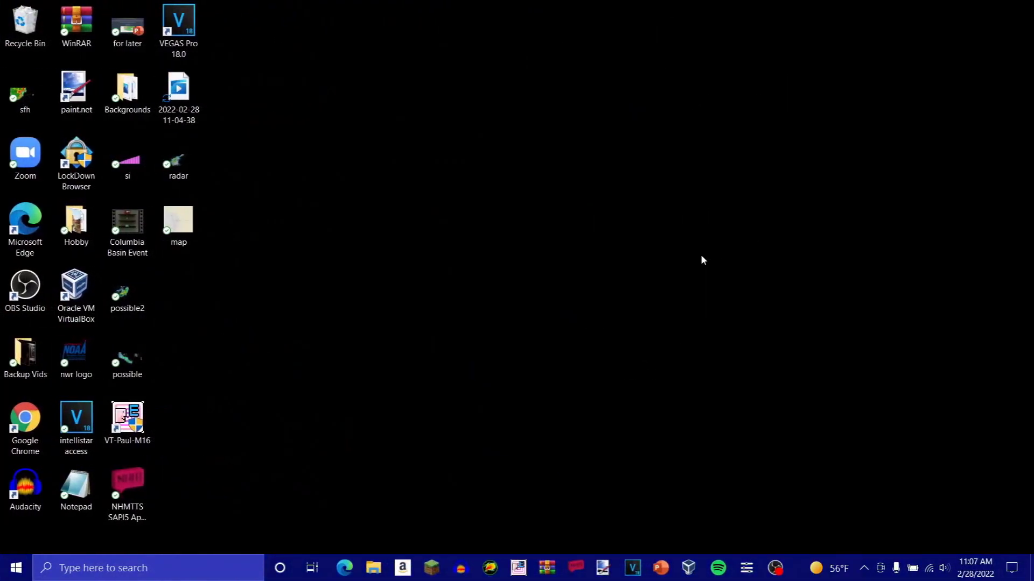
pyautogui.click(614, 576)
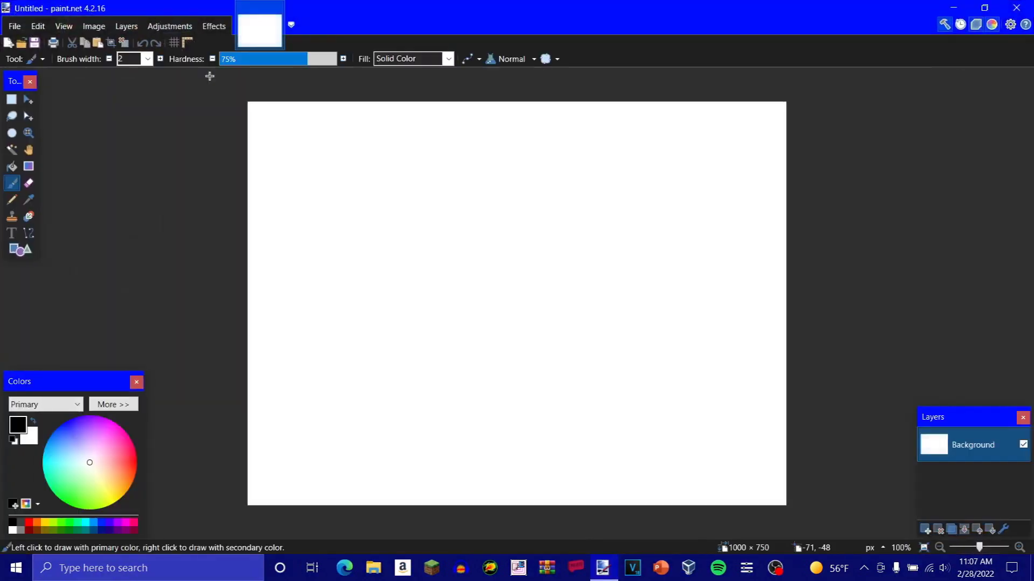
# Step: Open map.jpg in paint.net
pyautogui.click(14, 26)
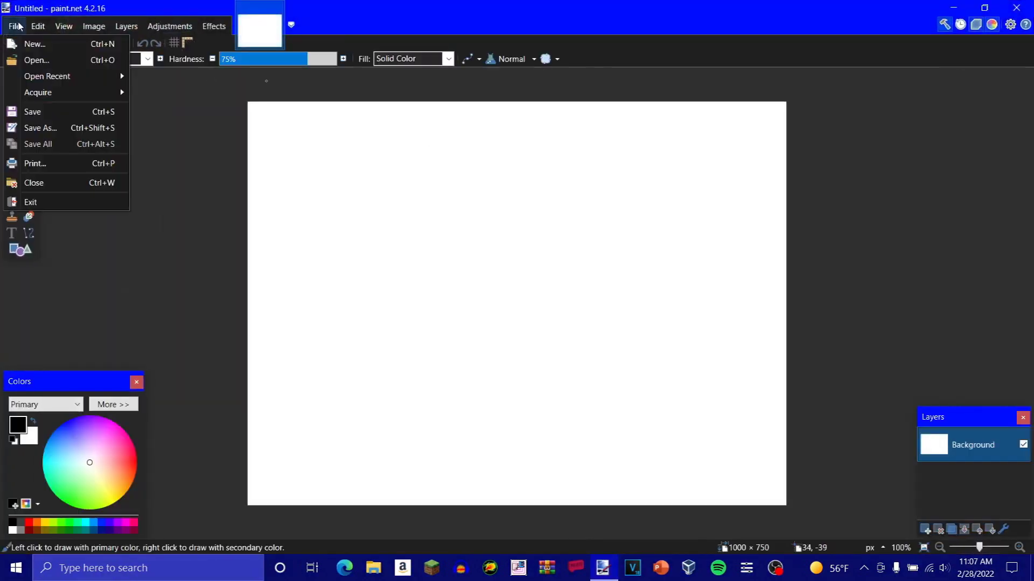
pyautogui.click(91, 62)
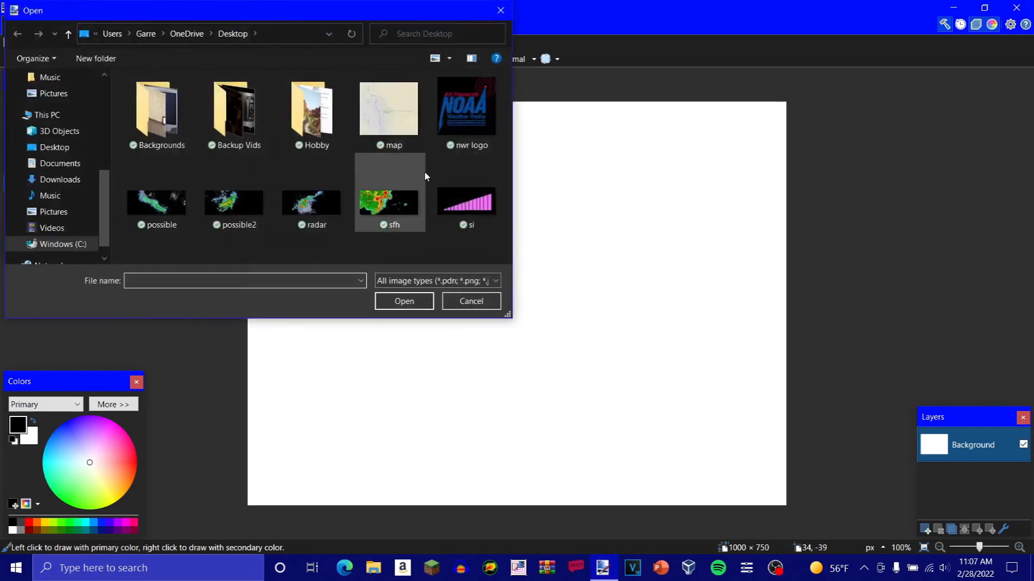
pyautogui.click(392, 121)
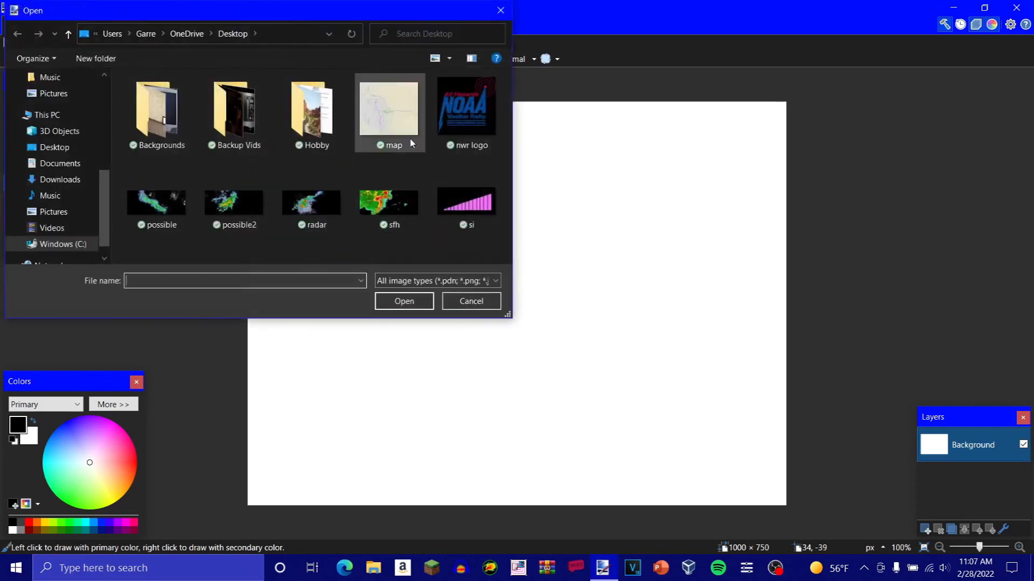
pyautogui.click(403, 307)
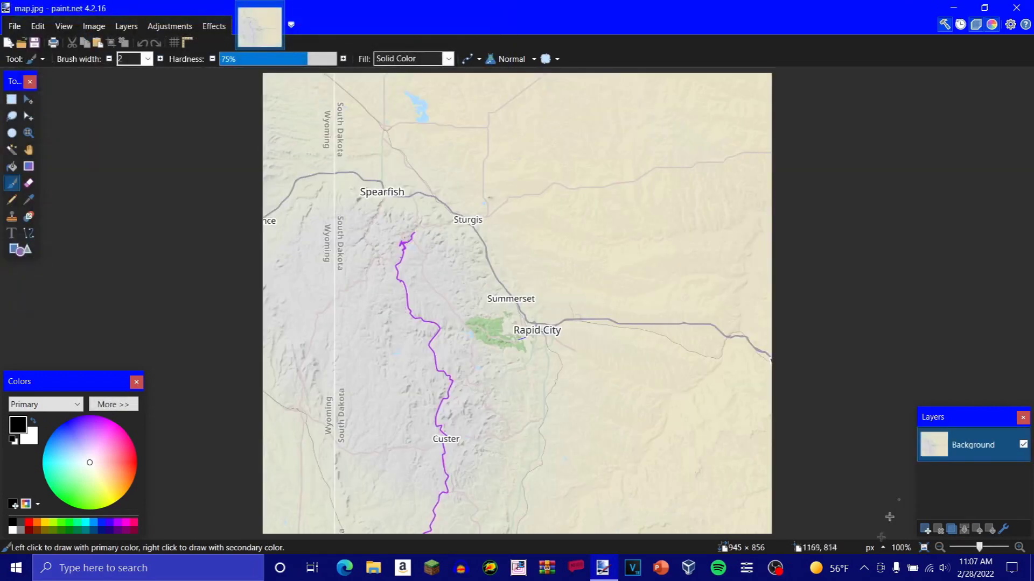
# Step: Add an empty Layer 2 above the map and copy the radar image file from File Explorer
pyautogui.click(926, 529)
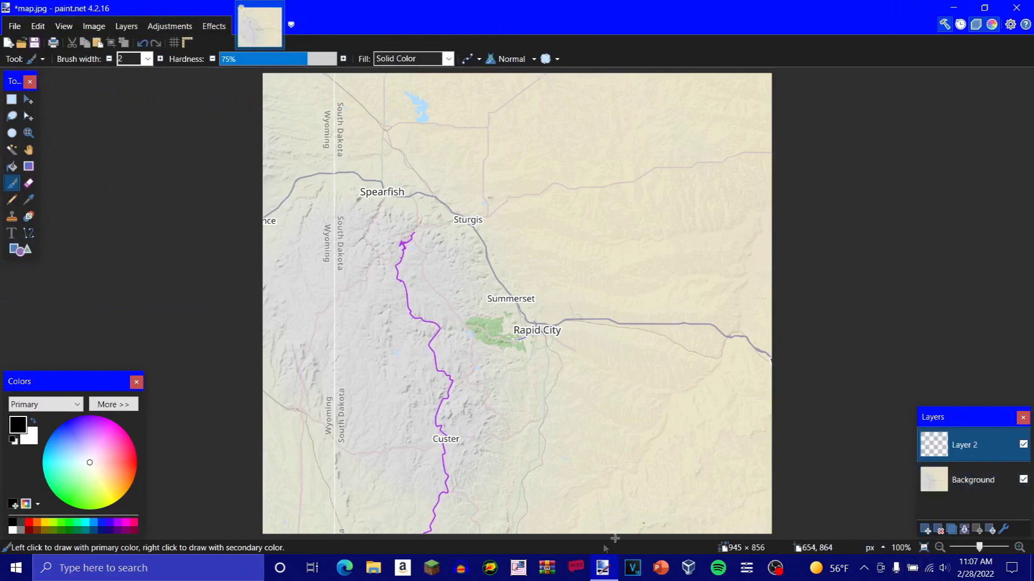
pyautogui.click(373, 568)
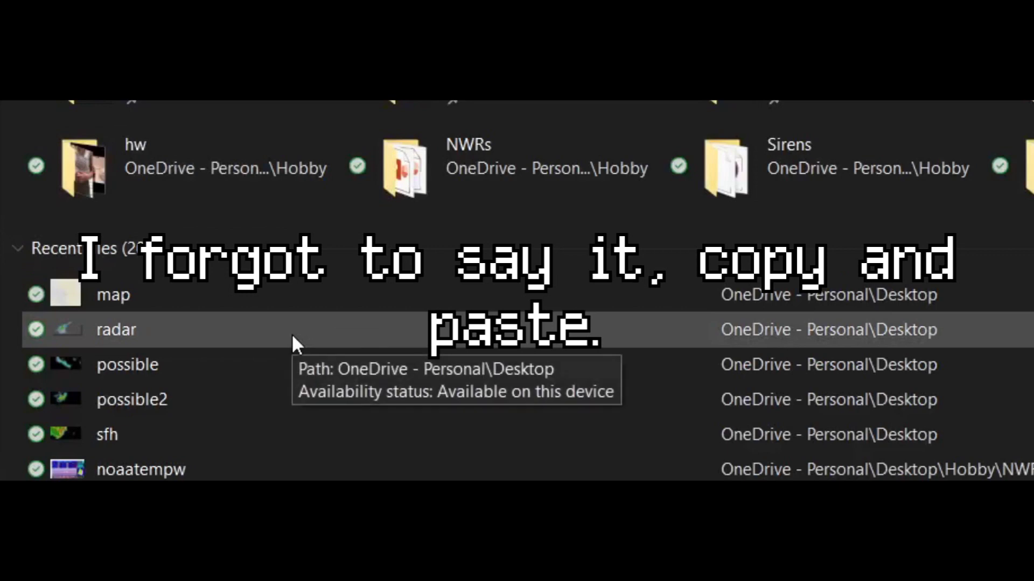
pyautogui.rightClick(292, 335)
pyautogui.press('Escape')
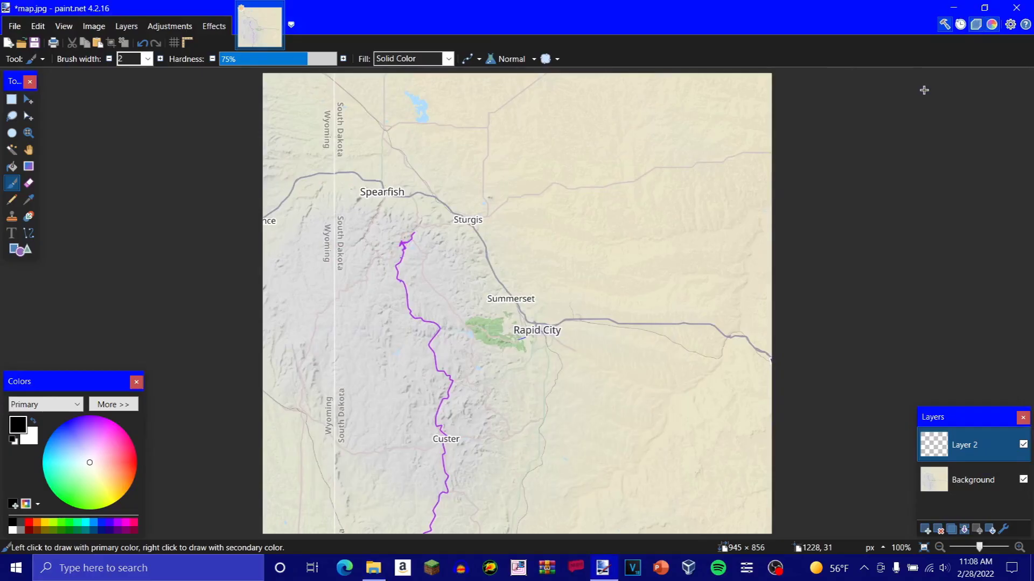
# Step: Paste the radar onto Layer 2 keeping the canvas size, and move it over the Black Hills
pyautogui.hotkey('ctrl', 'v')
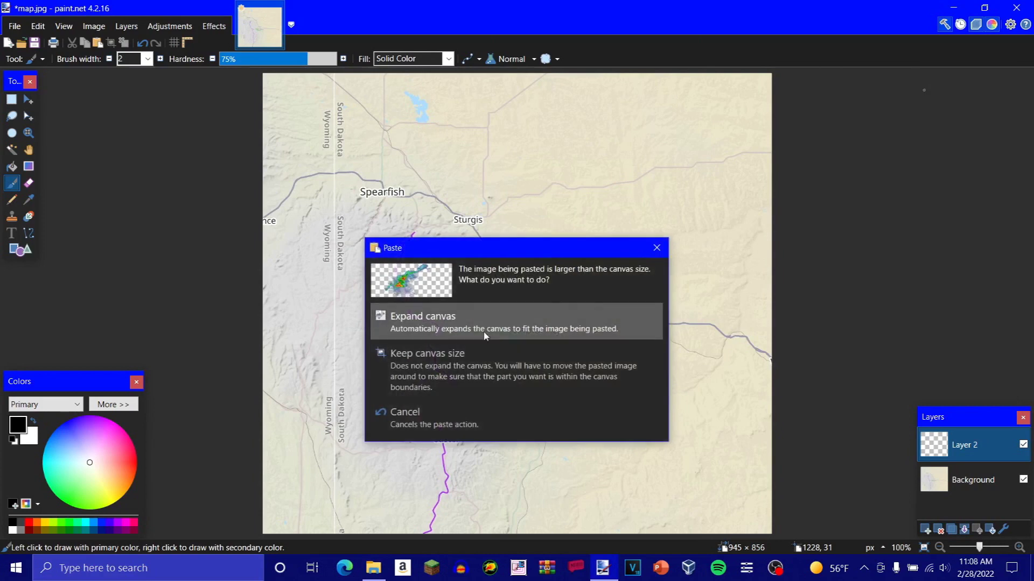
pyautogui.click(485, 362)
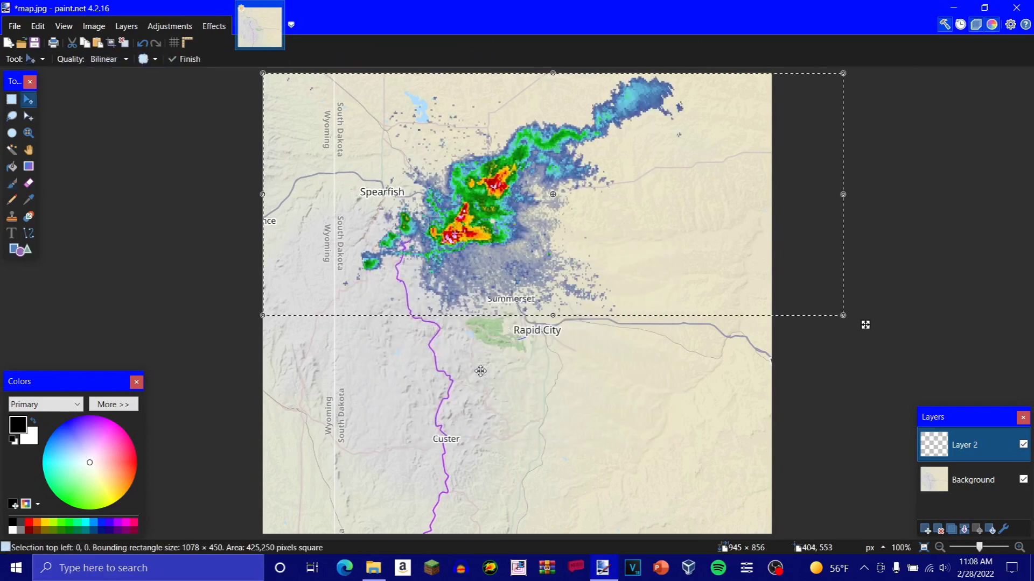
pyautogui.moveTo(572, 207); pyautogui.dragTo(546, 258)
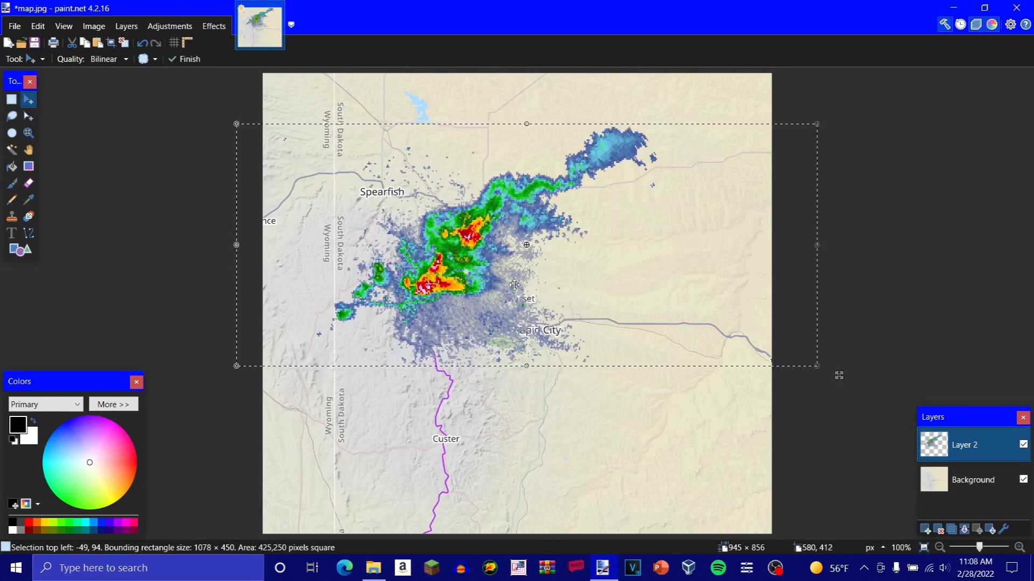
pyautogui.click(12, 150)
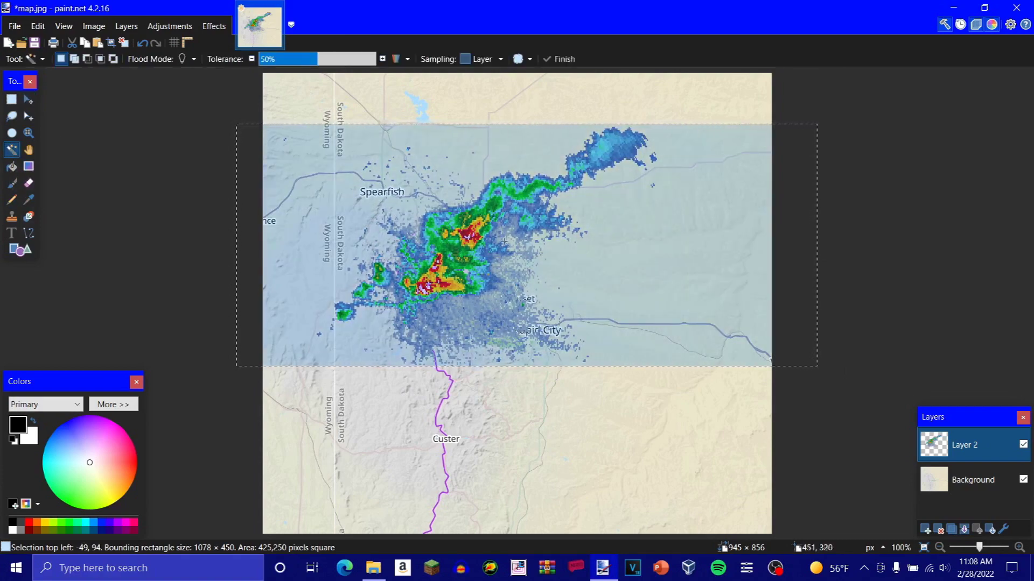
# Step: Delete the pale blue radar returns with the Magic Wand at 41% tolerance
pyautogui.click(472, 318)
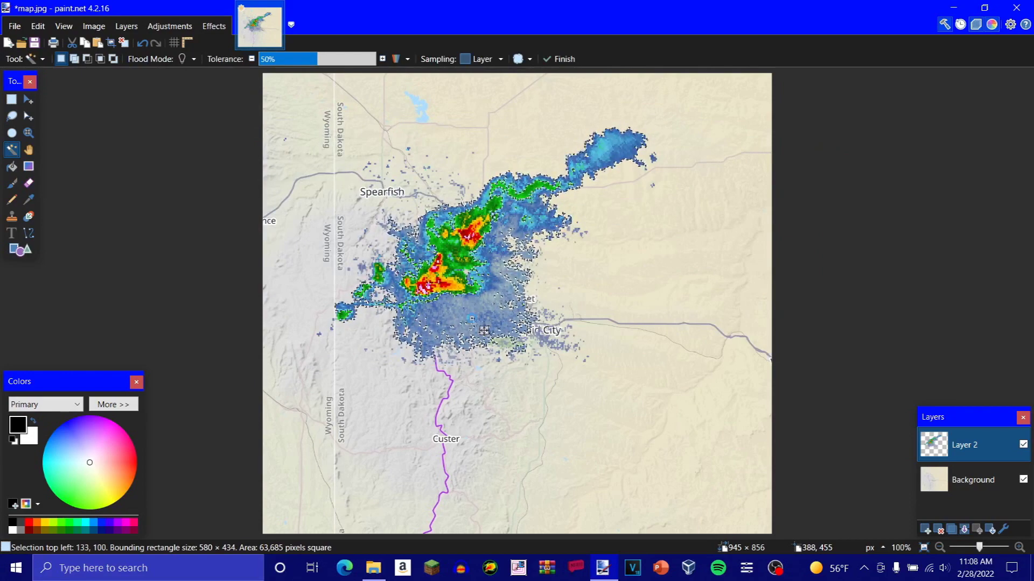
pyautogui.press('Delete')
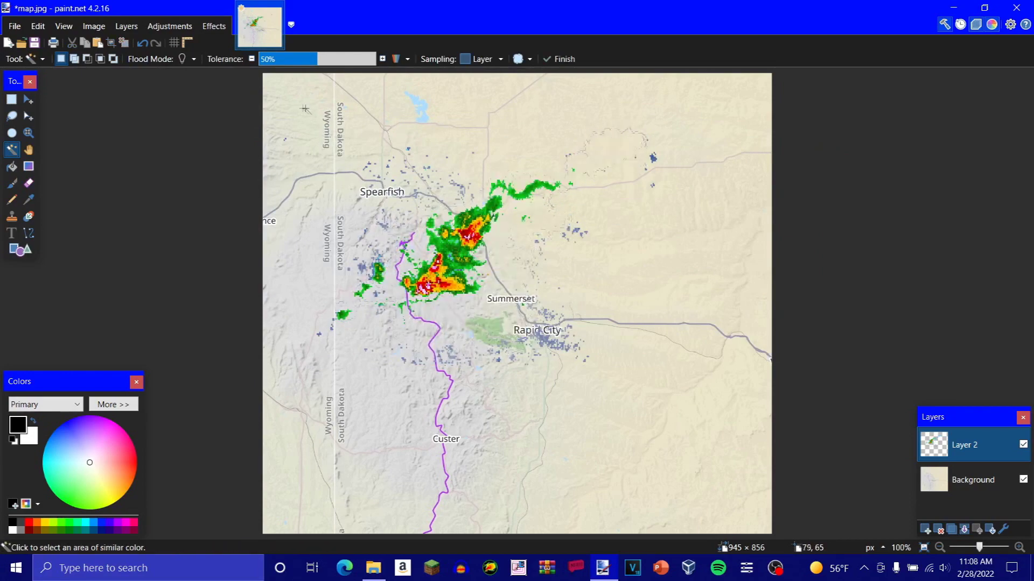
pyautogui.click(142, 43)
pyautogui.click(307, 63)
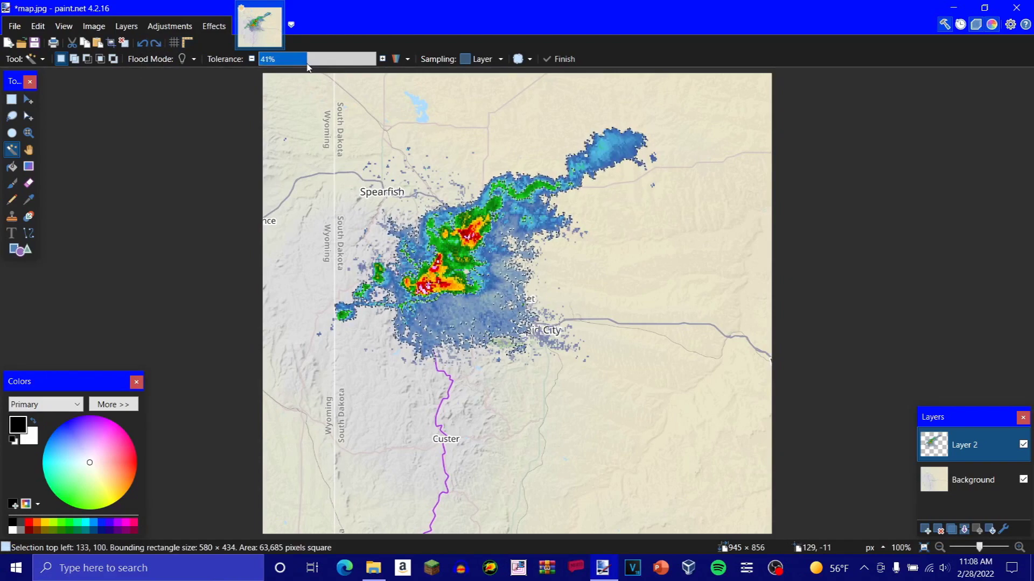
pyautogui.press('Delete')
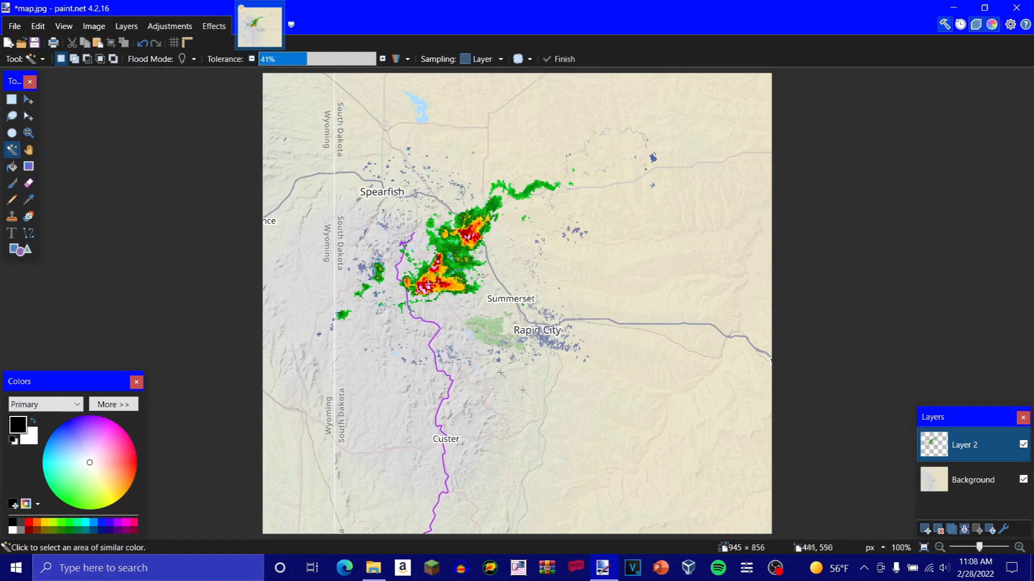
# Step: Give Layer 2 the Darken blend mode with opacity 177
pyautogui.click(1004, 530)
pyautogui.moveTo(498, 202); pyautogui.dragTo(695, 196)
pyautogui.click(675, 281)
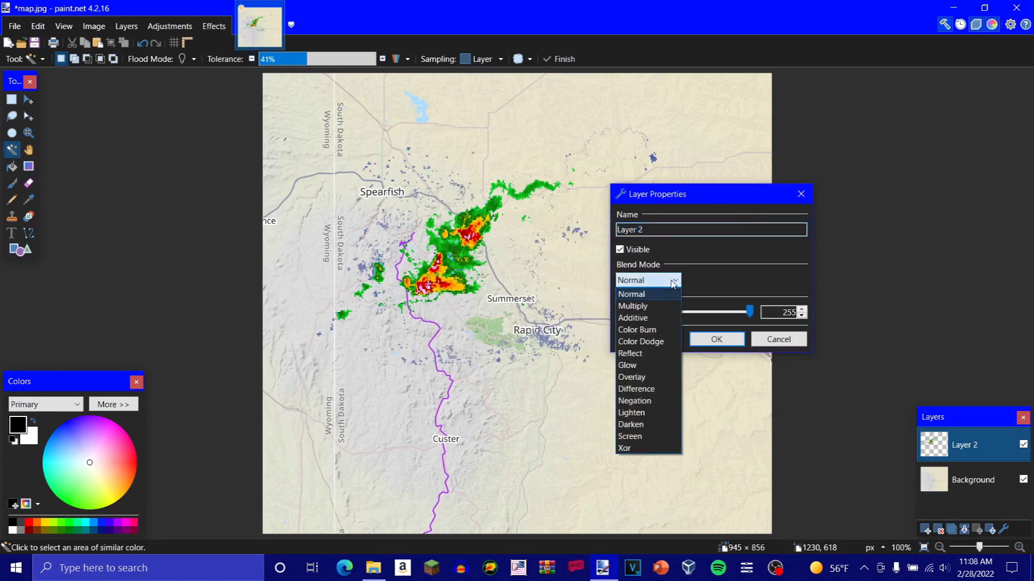
pyautogui.click(652, 306)
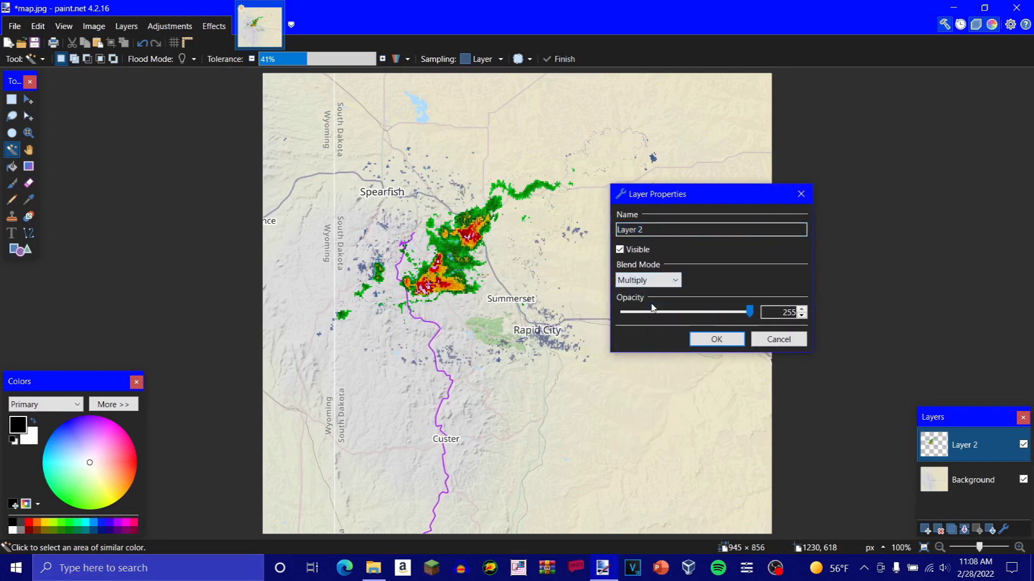
pyautogui.click(654, 281)
pyautogui.click(655, 426)
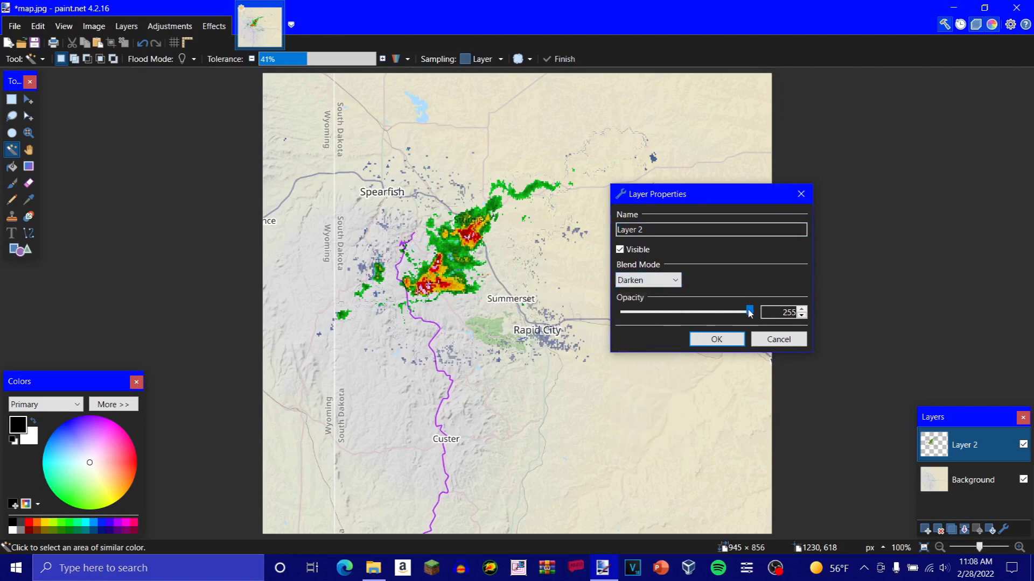
pyautogui.moveTo(750, 314); pyautogui.dragTo(701, 303)
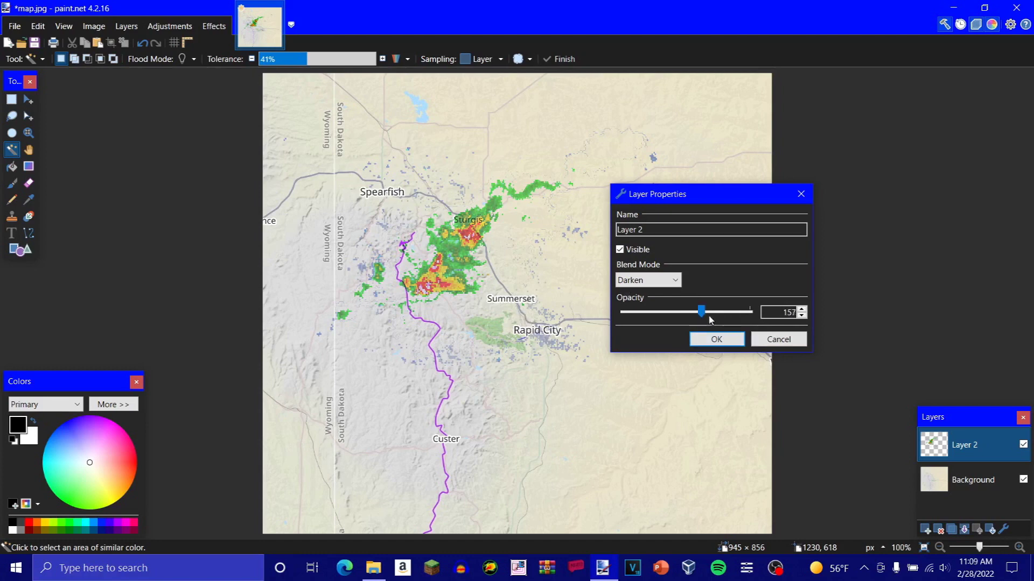
pyautogui.moveTo(703, 315)
pyautogui.mouseDown()
pyautogui.moveTo(811, 324)
pyautogui.moveTo(712, 322)
pyautogui.mouseUp()
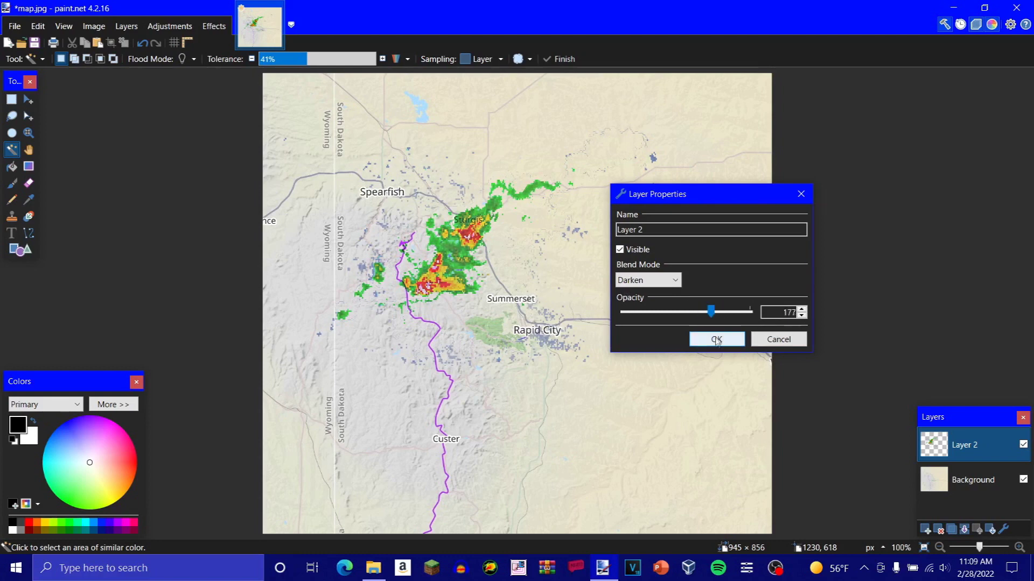
pyautogui.click(717, 340)
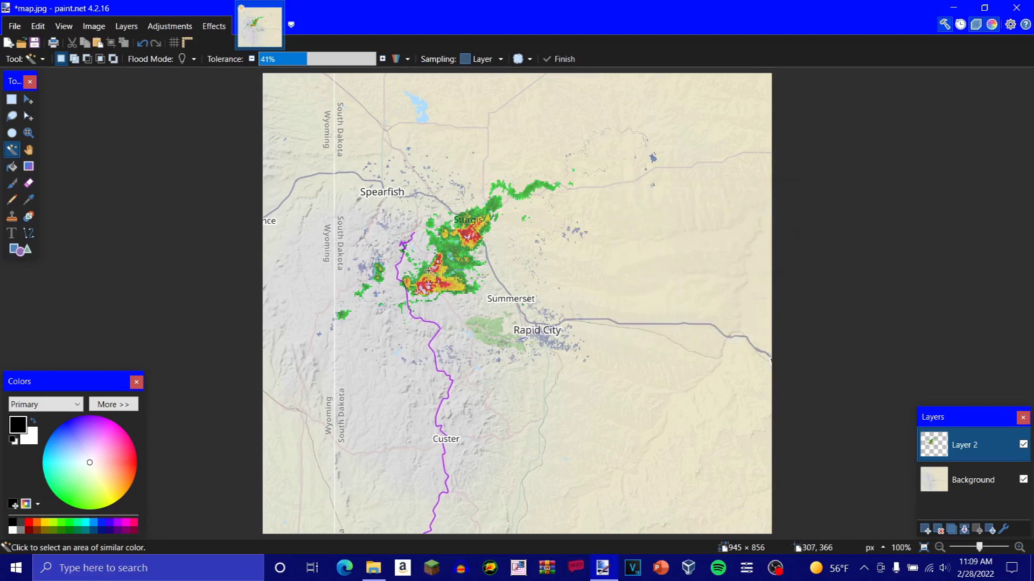
# Step: Save the image as JPEG radar1.jpg, accepting the quality settings and flattening the layers
pyautogui.click(15, 26)
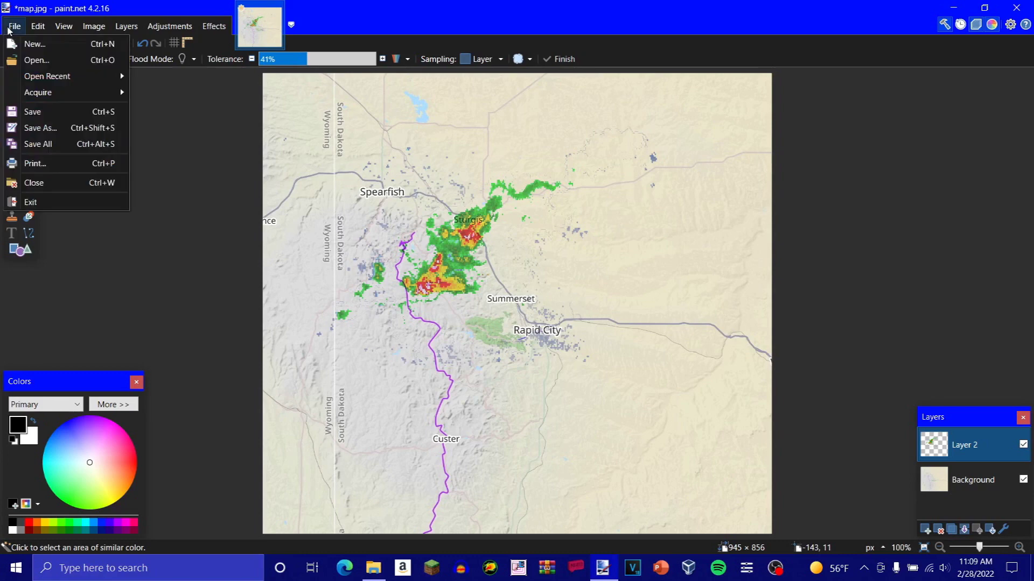
pyautogui.click(93, 130)
pyautogui.write('rad')
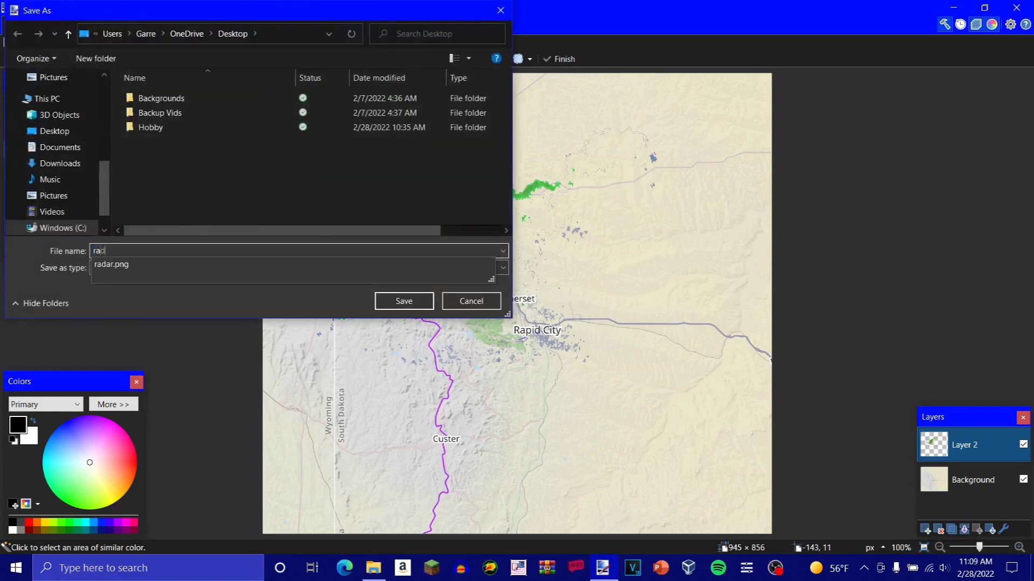
pyautogui.write('ar1')
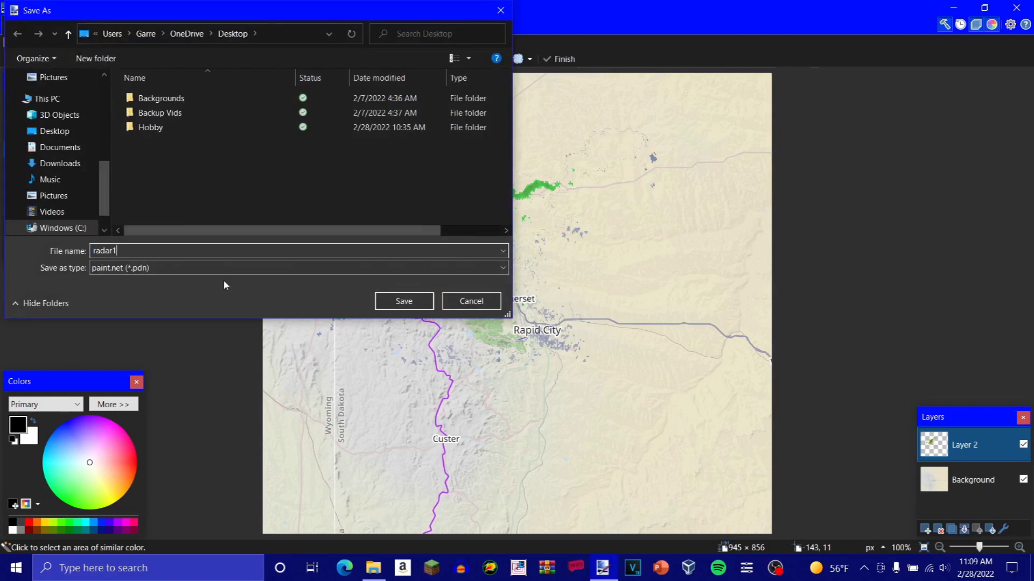
pyautogui.click(239, 268)
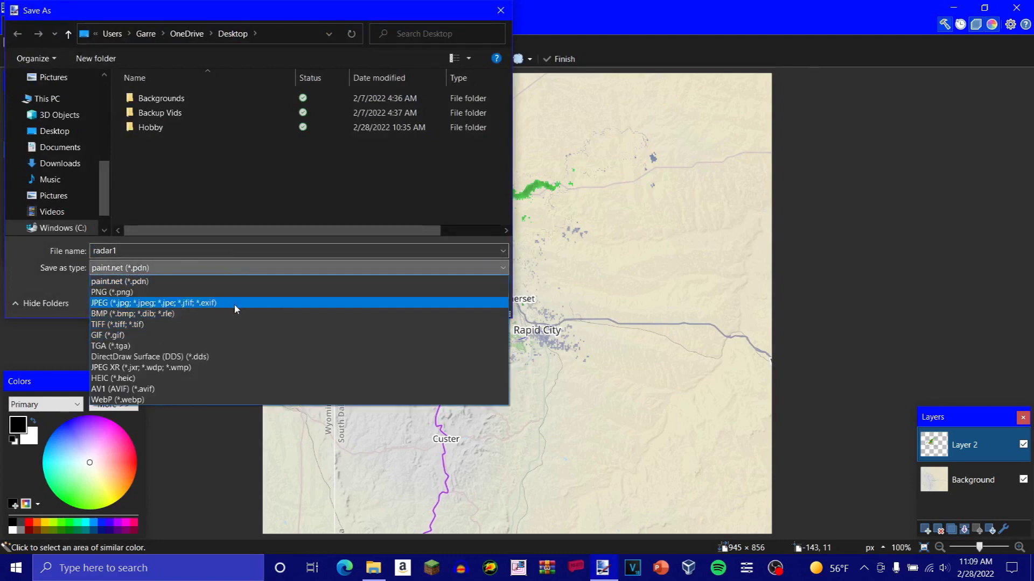
pyautogui.click(234, 305)
pyautogui.click(404, 300)
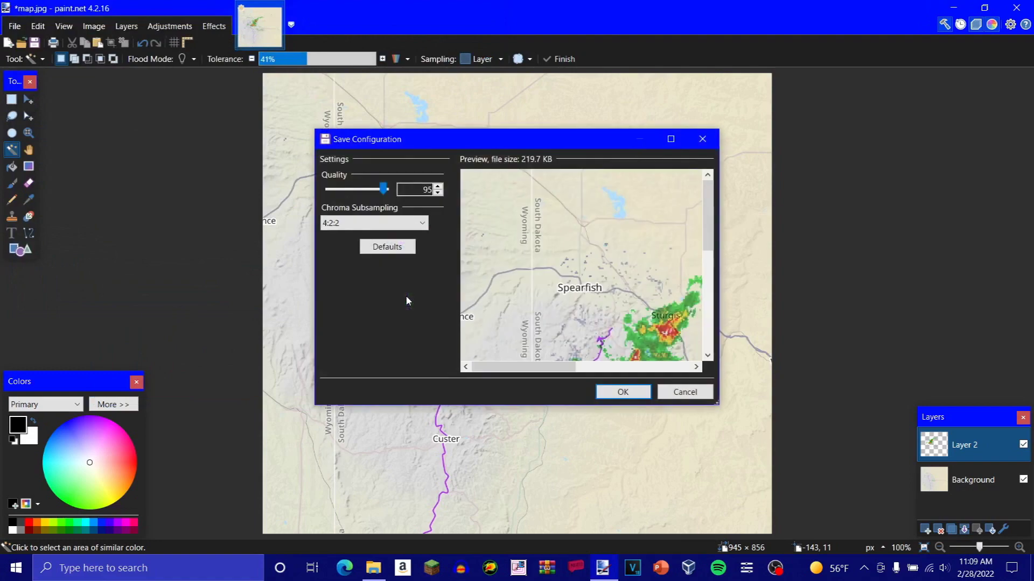
pyautogui.click(638, 393)
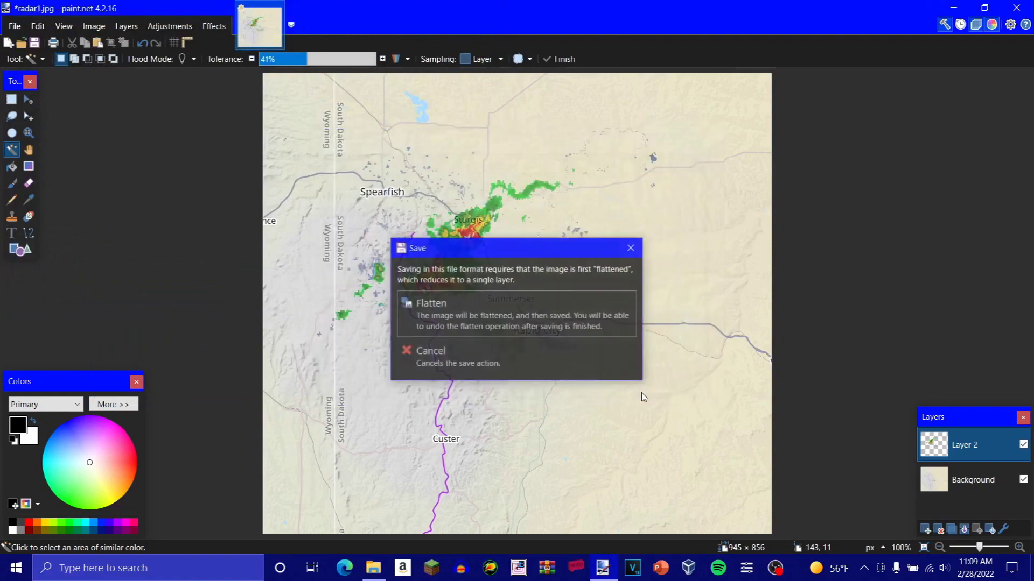
pyautogui.click(553, 330)
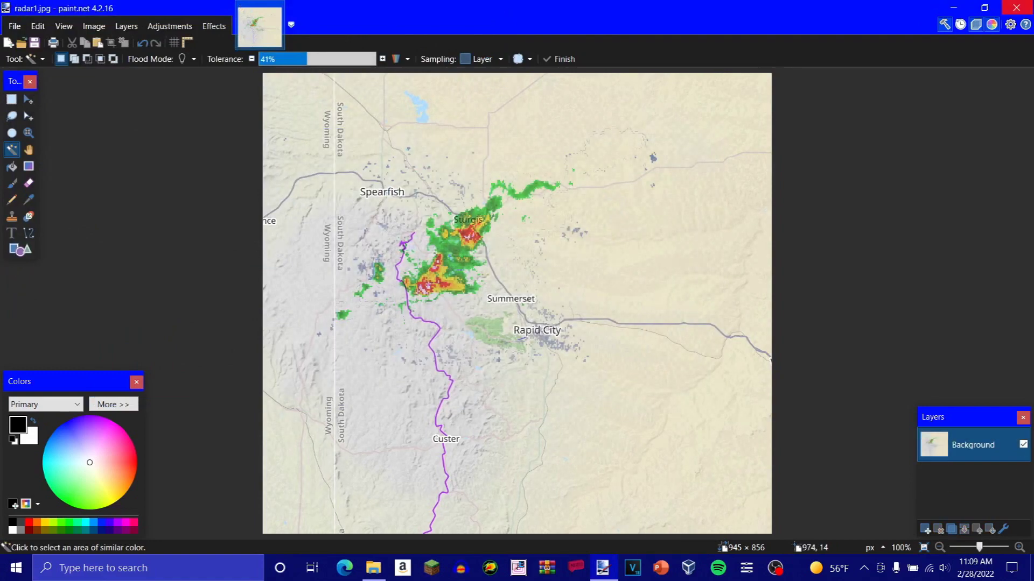
# Step: Close radar1.jpg and bring up the File > Open dialog listing the Desktop images
pyautogui.click(1016, 8)
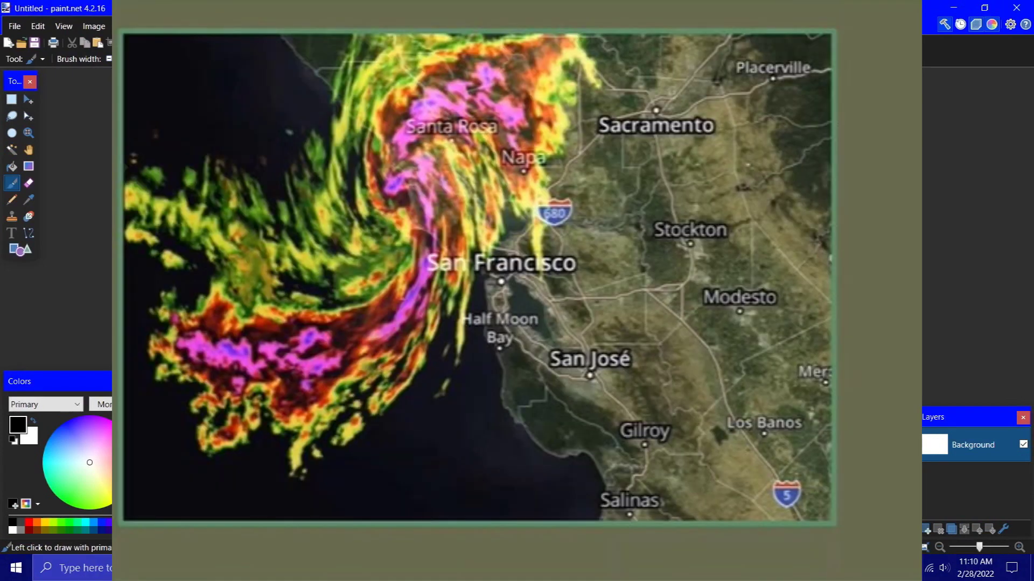
pyautogui.click(14, 26)
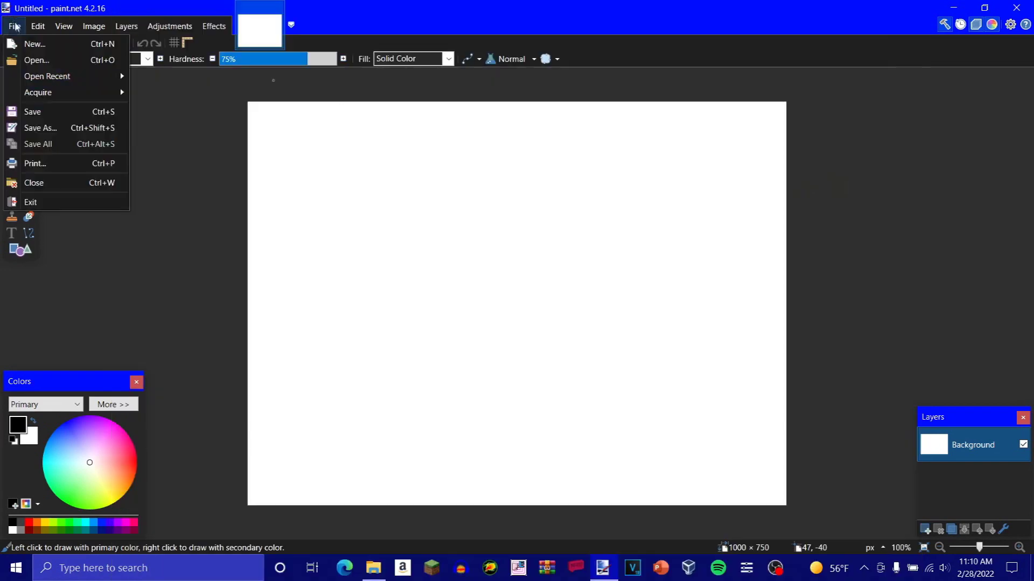
pyautogui.click(44, 64)
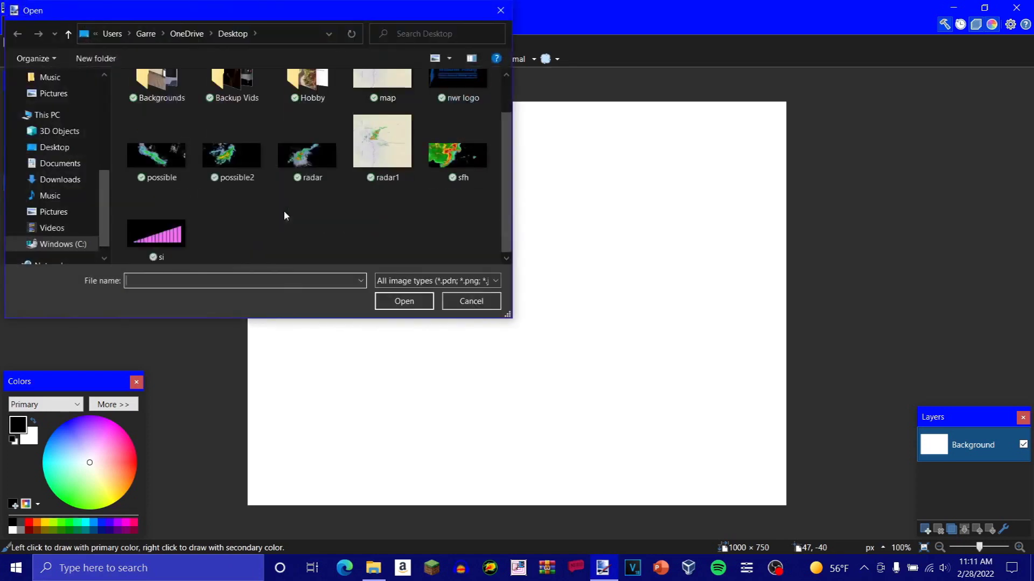
# Step: Open possible2.png from the Desktop
pyautogui.click(146, 160)
pyautogui.click(227, 159)
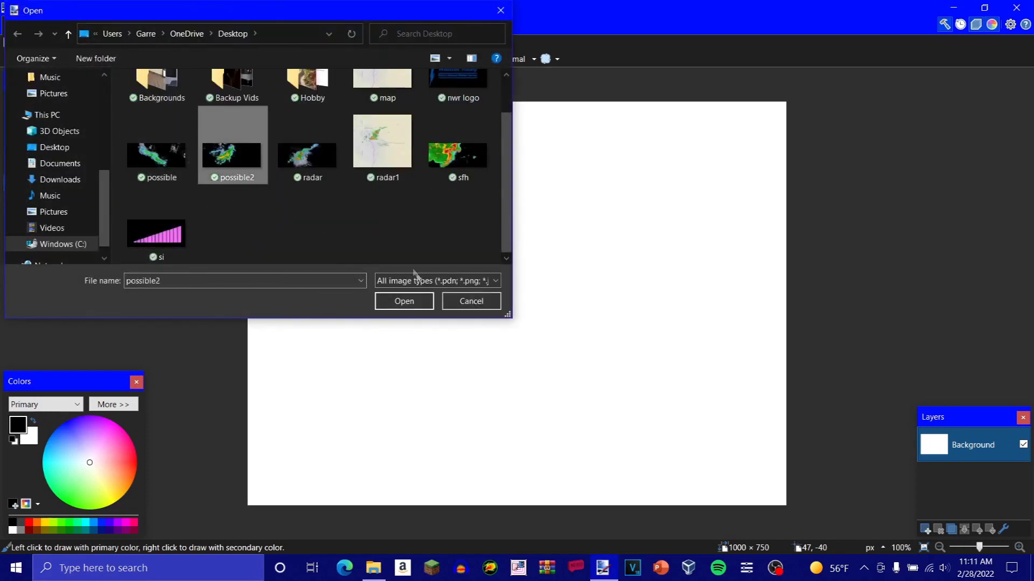
pyautogui.click(401, 301)
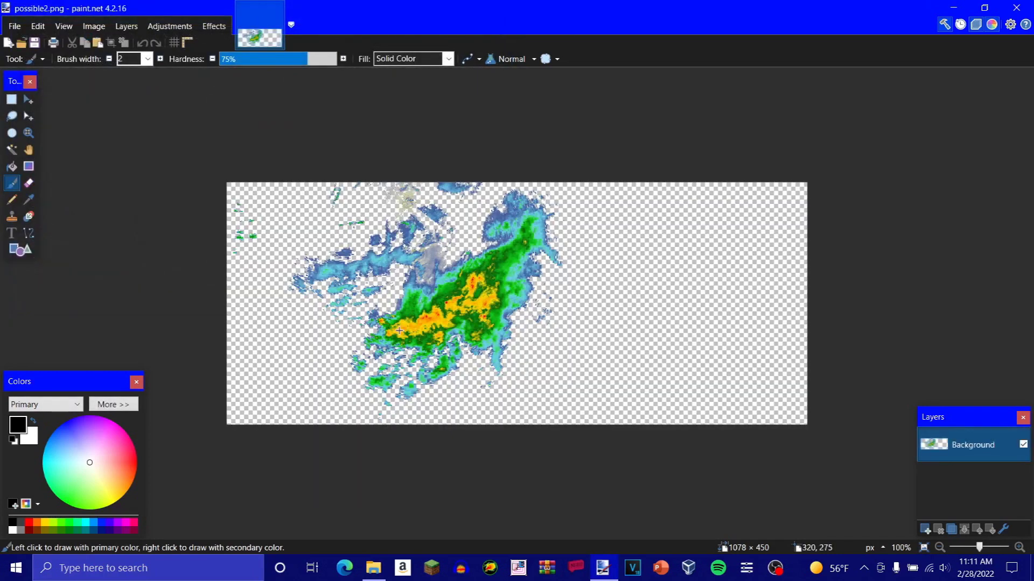
# Step: Open sfh.png as a second image
pyautogui.click(14, 26)
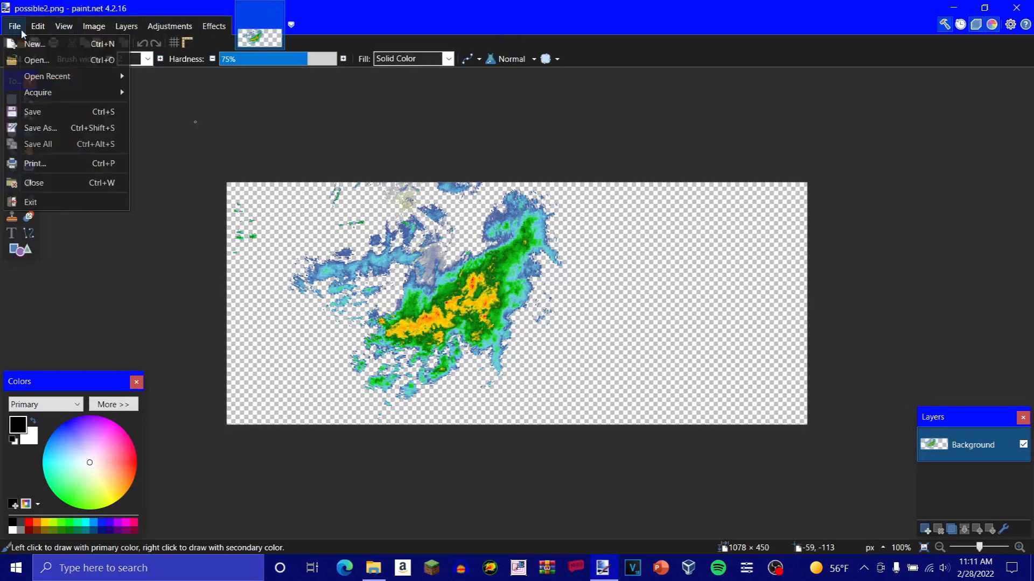
pyautogui.moveTo(38, 80)
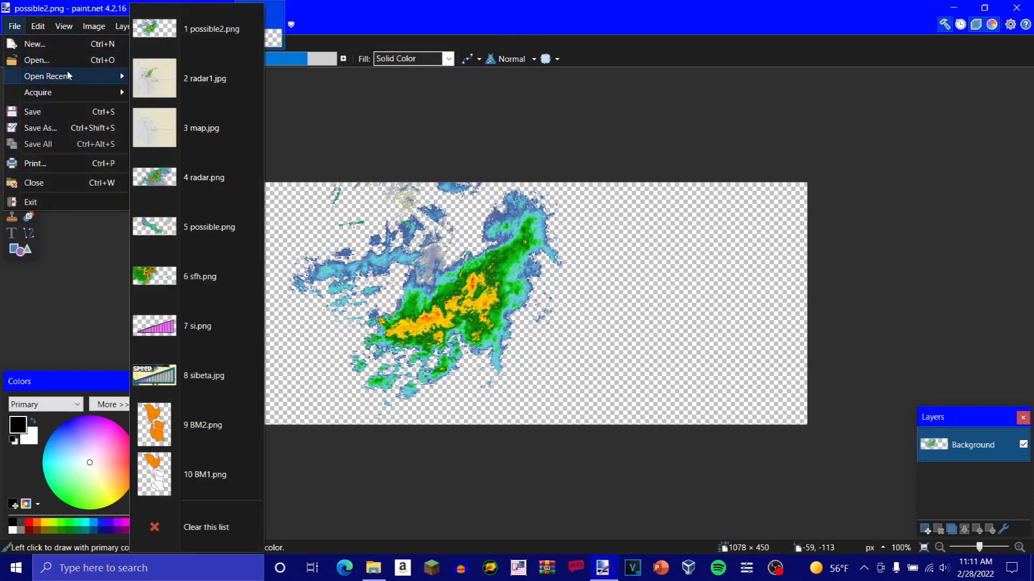
pyautogui.click(16, 60)
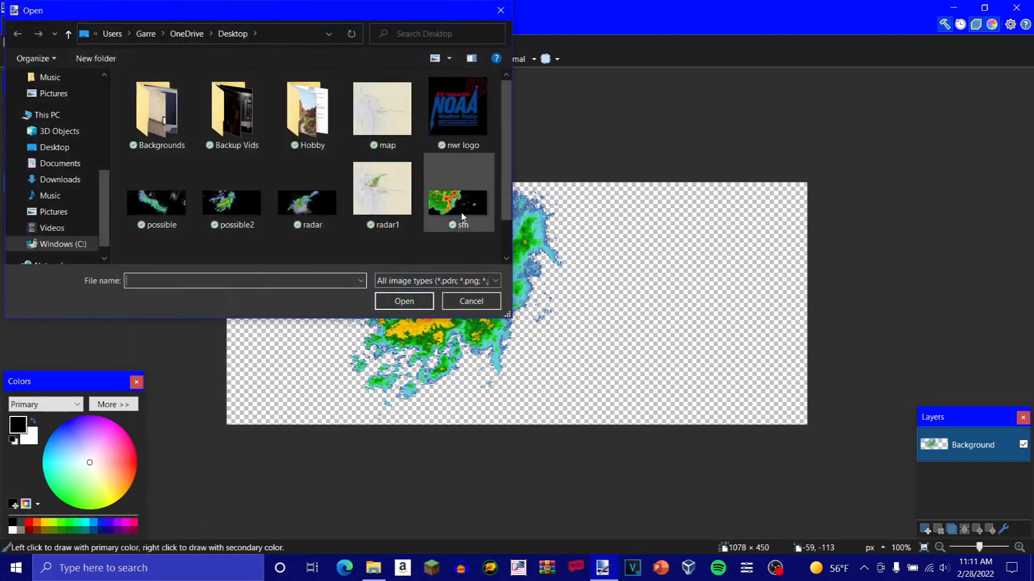
pyautogui.click(462, 215)
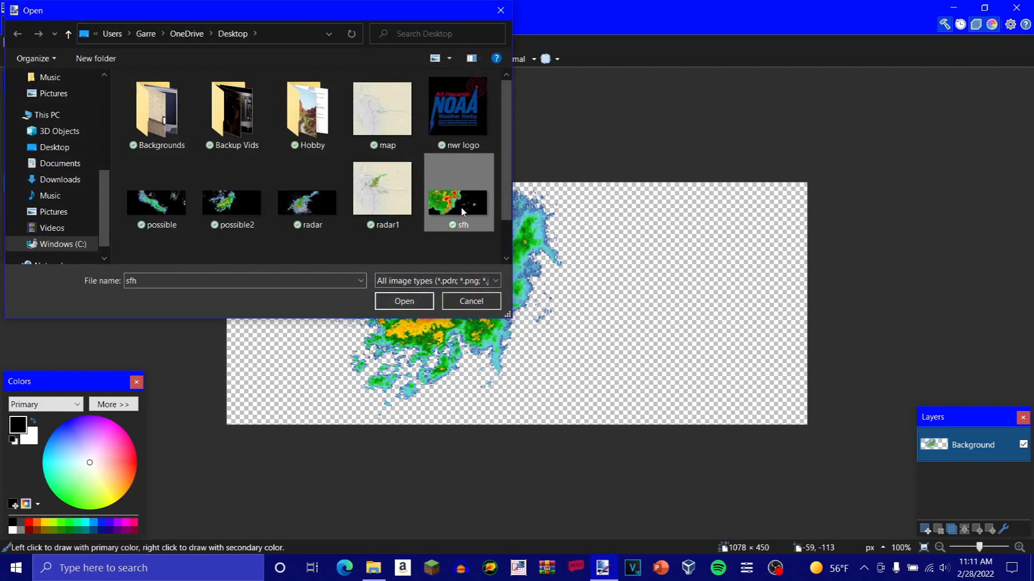
pyautogui.click(404, 301)
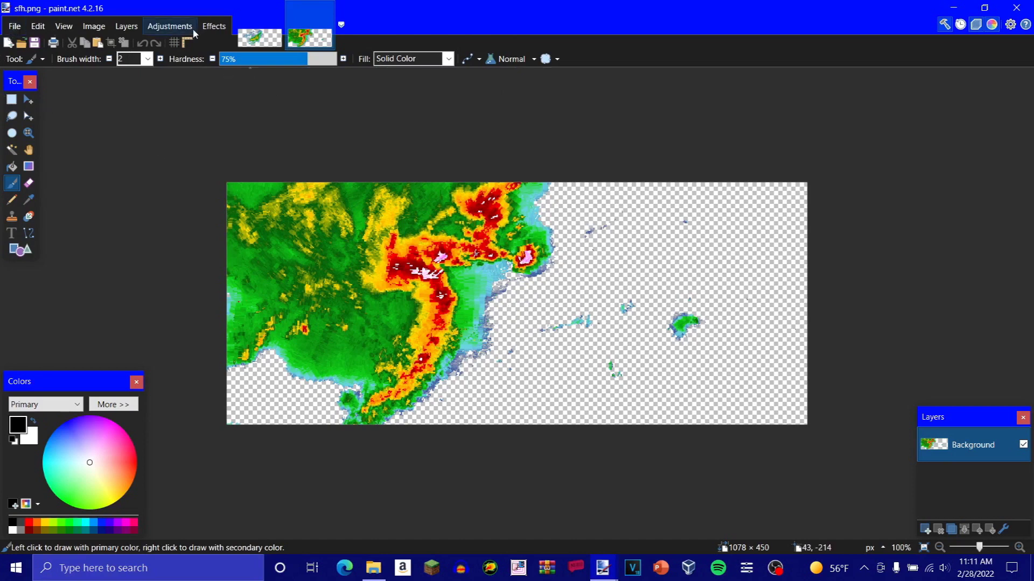
# Step: Shift possible2.png's hue to -98 so the storm turns magenta and brown
pyautogui.hotkey('ctrl', 'Tab')
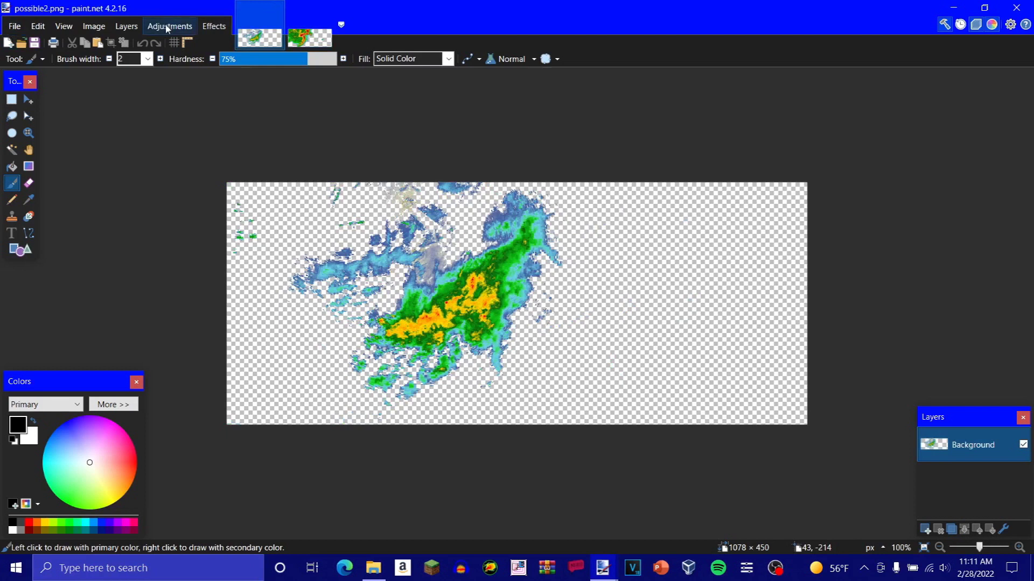
pyautogui.click(167, 28)
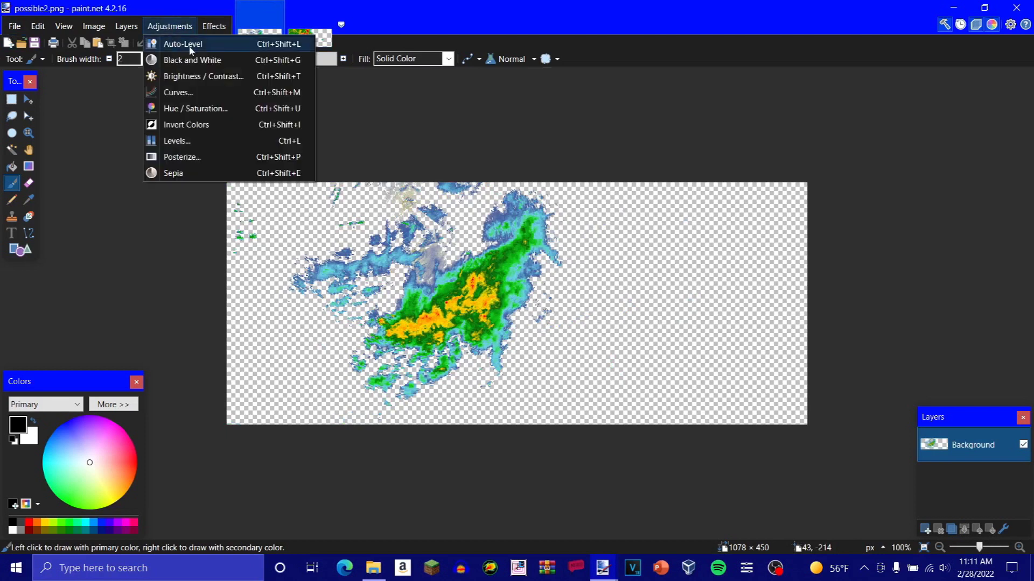
pyautogui.click(198, 109)
pyautogui.moveTo(553, 205); pyautogui.dragTo(770, 187)
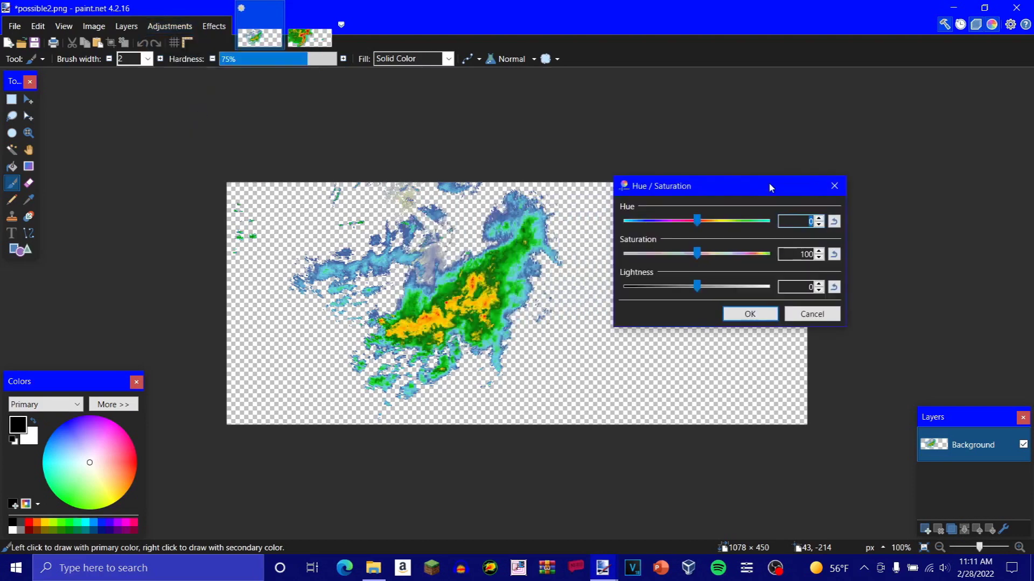
pyautogui.moveTo(696, 220); pyautogui.dragTo(659, 223)
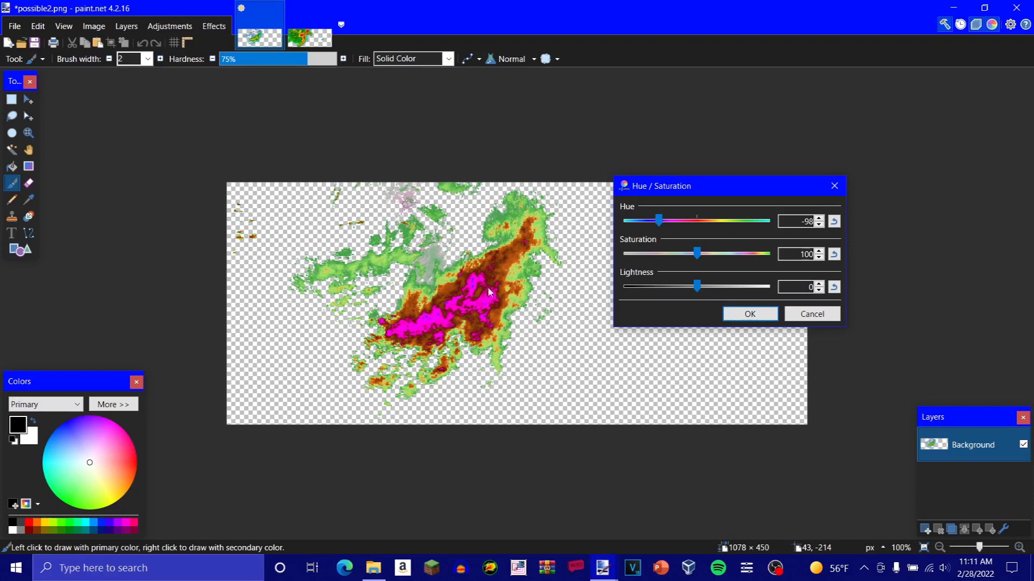
pyautogui.click(749, 315)
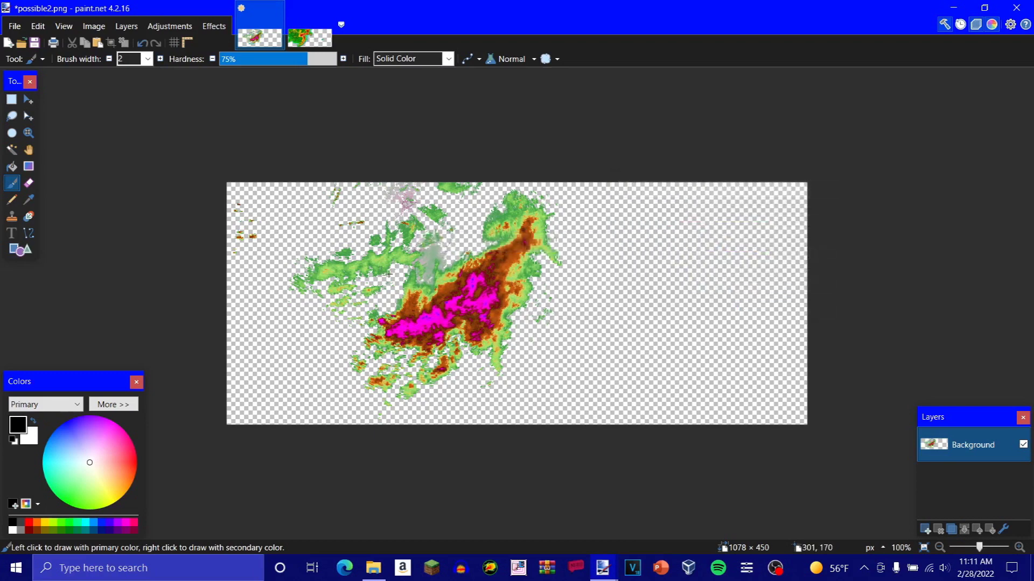
# Step: Open the Hue / Saturation adjustment on sfh.png, then bring up File Explorer
pyautogui.click(315, 43)
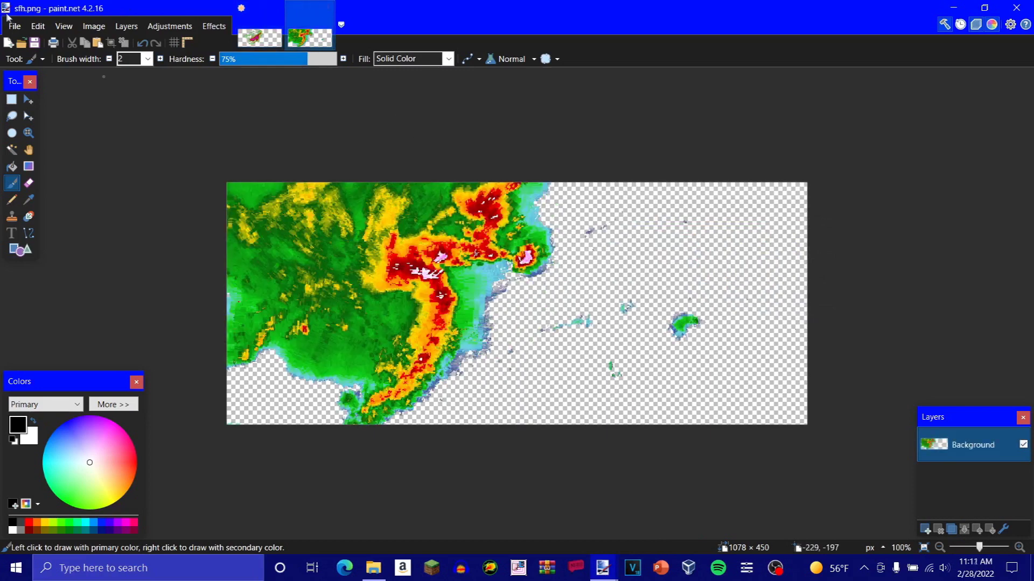
pyautogui.click(156, 28)
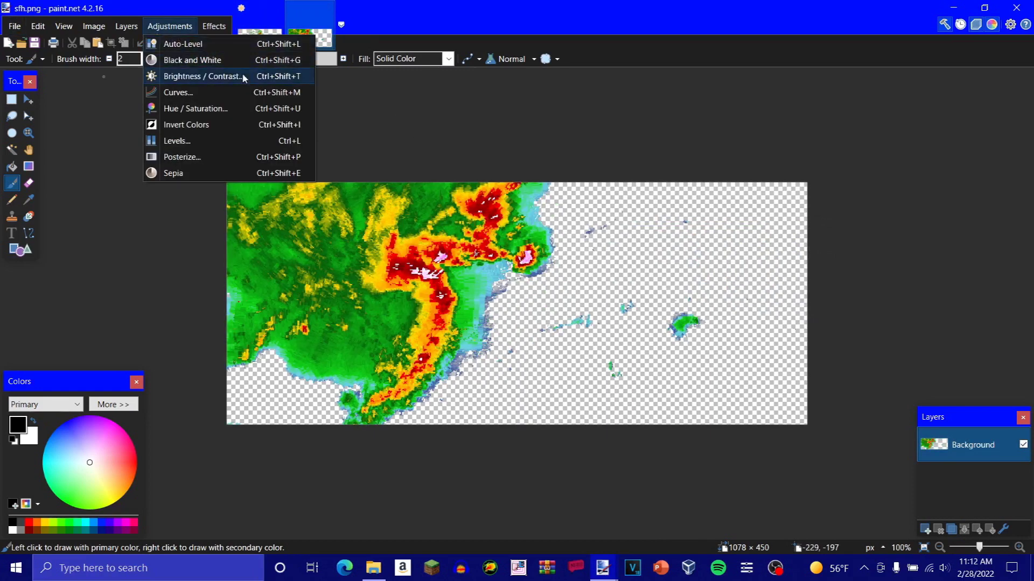
pyautogui.click(246, 108)
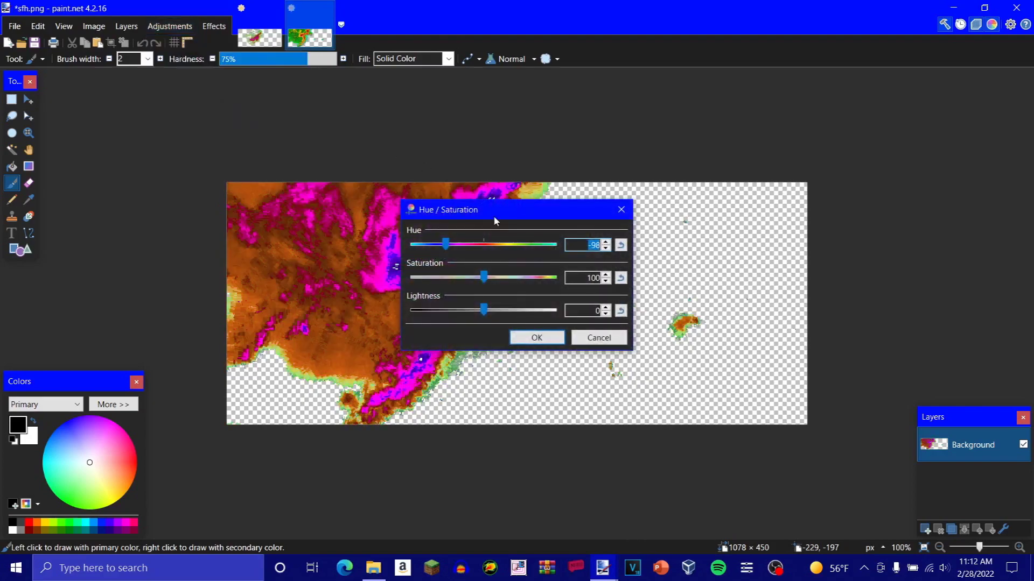
pyautogui.moveTo(519, 209); pyautogui.dragTo(728, 183)
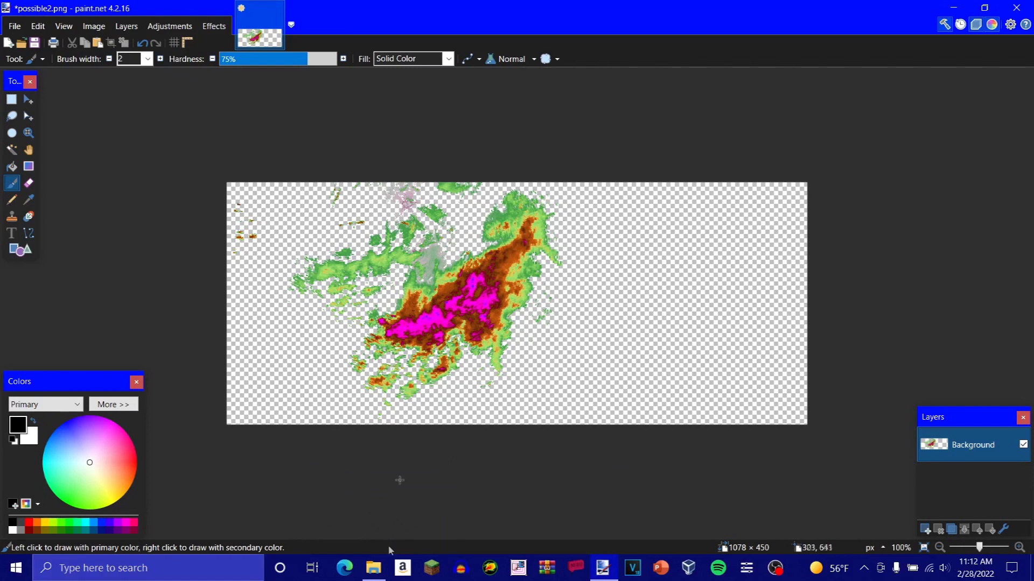
pyautogui.click(373, 569)
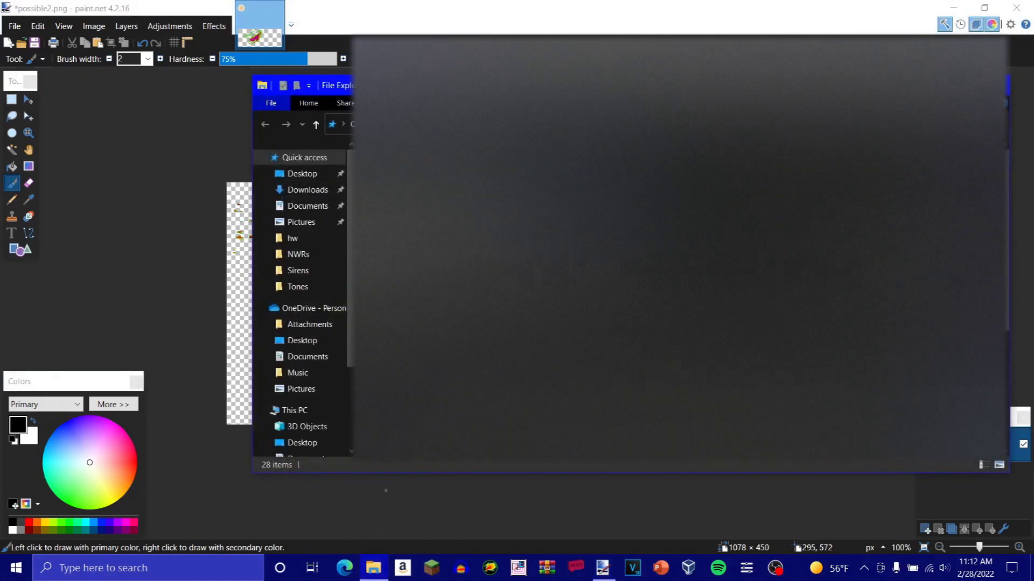
# Step: Copy the radar image file and paste it onto a new layer northeast of the storm
pyautogui.rightClick(472, 307)
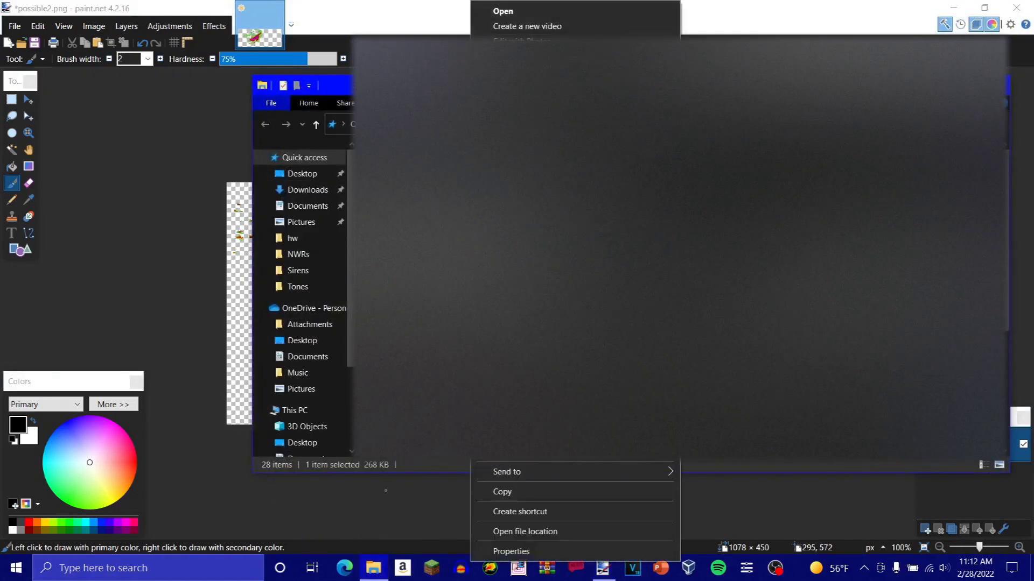
pyautogui.click(544, 493)
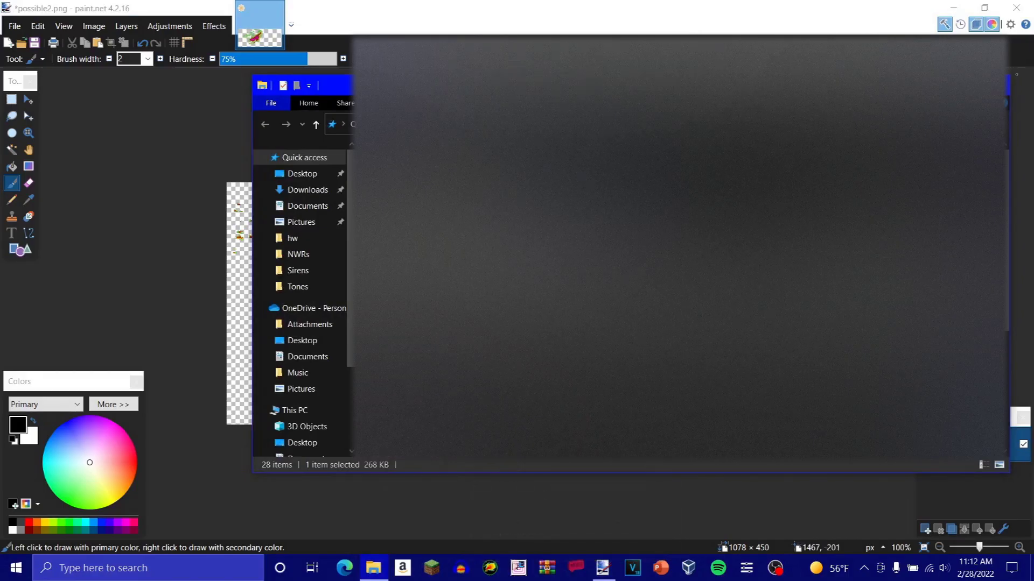
pyautogui.click(973, 498)
pyautogui.click(925, 531)
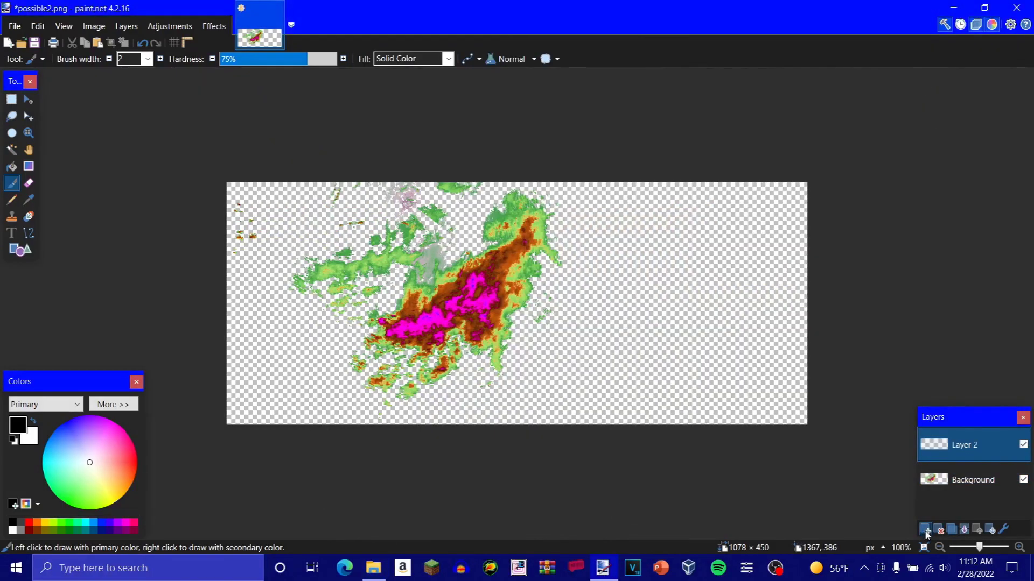
pyautogui.hotkey('ctrl', 'v')
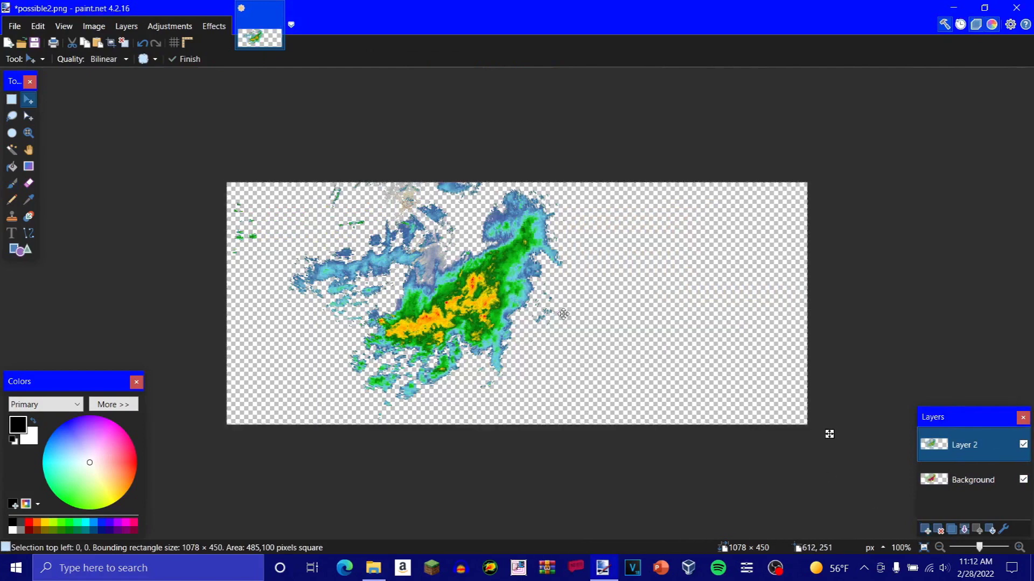
pyautogui.moveTo(556, 318); pyautogui.dragTo(658, 277)
pyautogui.moveTo(664, 360); pyautogui.dragTo(658, 278)
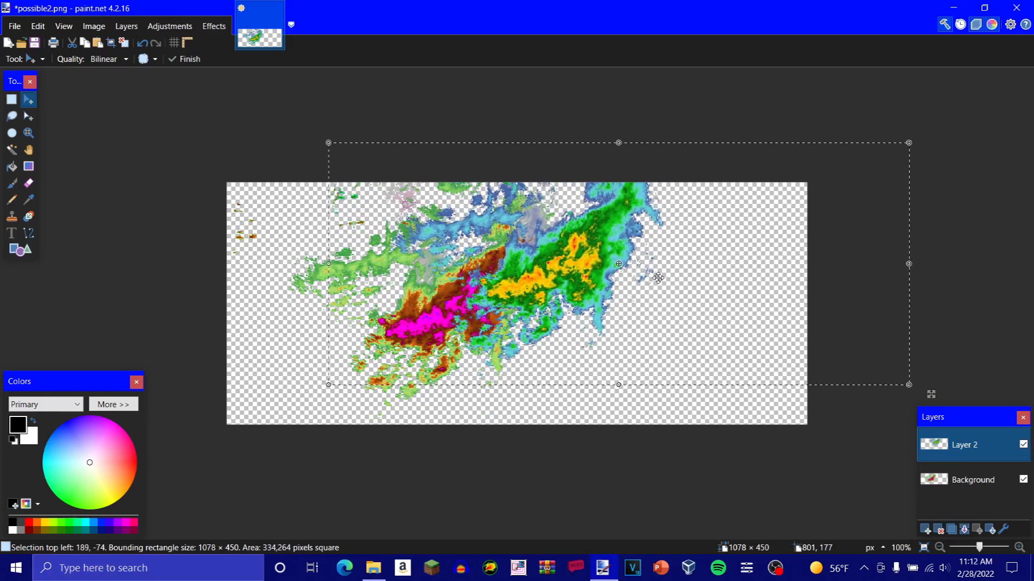
# Step: Hue-shift the pasted radar to match, nudge it up-left, and add another layer
pyautogui.click(170, 26)
pyautogui.click(208, 104)
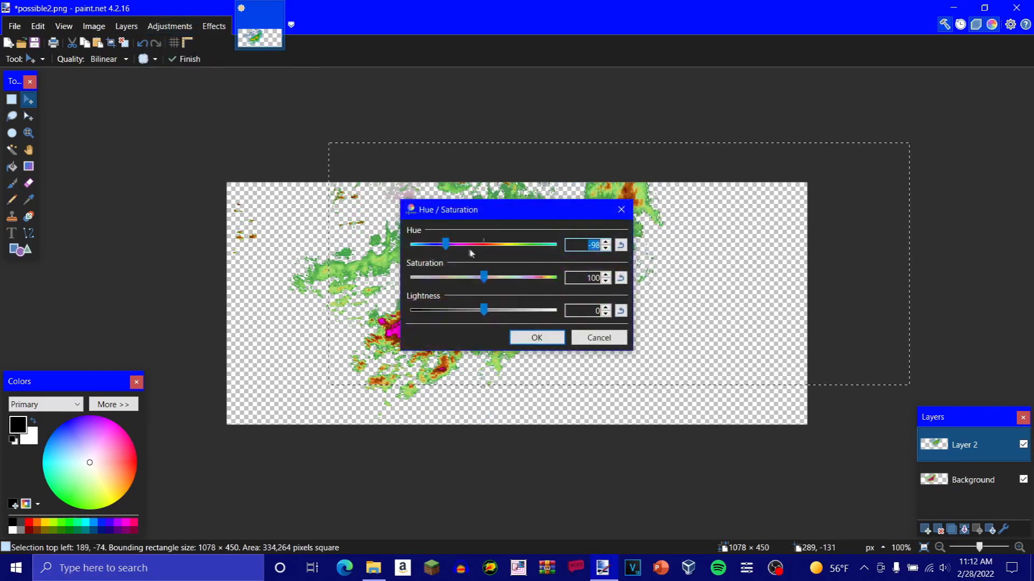
pyautogui.click(539, 338)
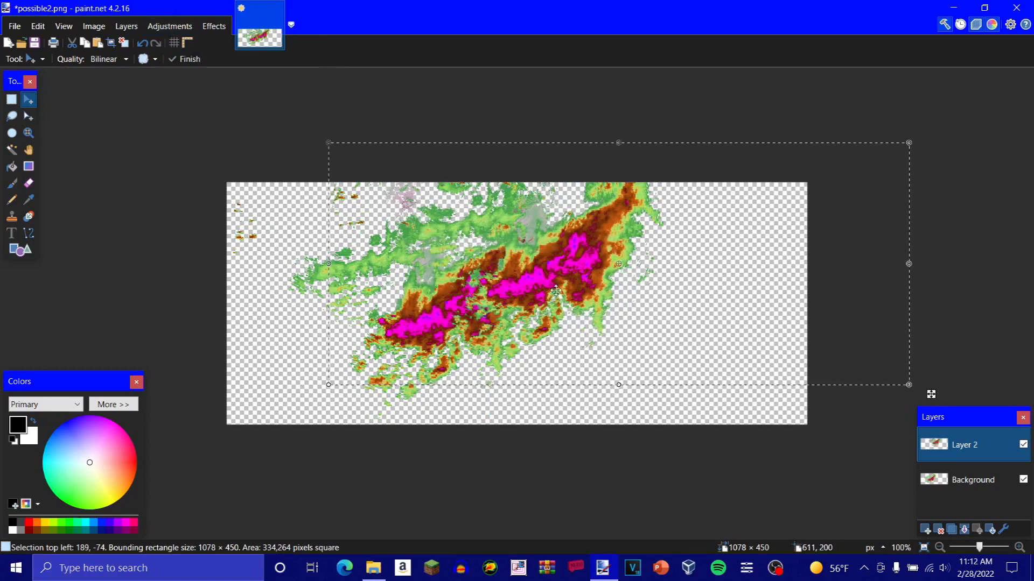
pyautogui.moveTo(556, 291); pyautogui.dragTo(540, 295)
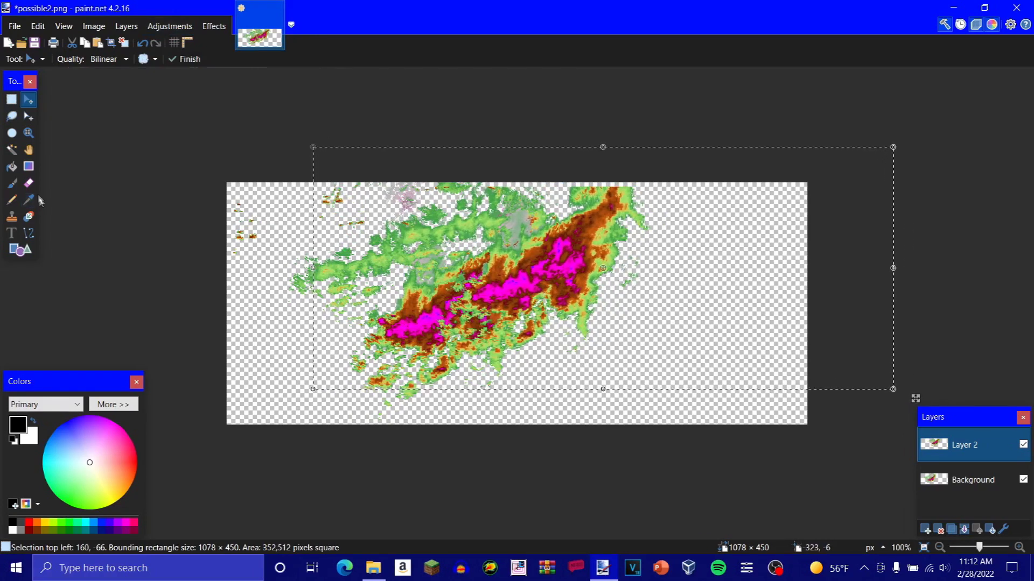
pyautogui.click(926, 531)
# Step: Paste another radar onto Layer 3, hue-shift it, and move it down-left
pyautogui.hotkey('ctrl', 'v')
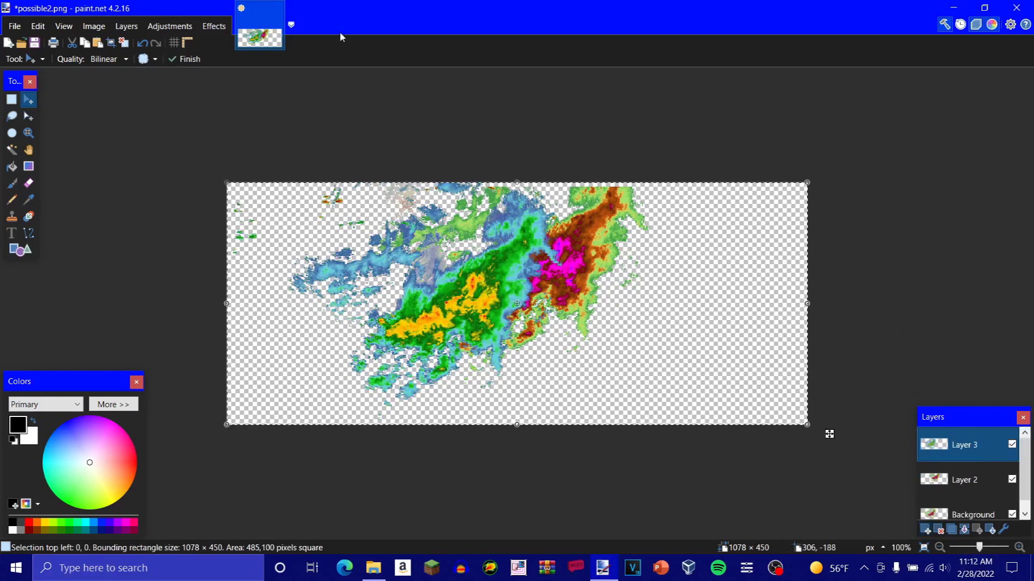
pyautogui.click(171, 26)
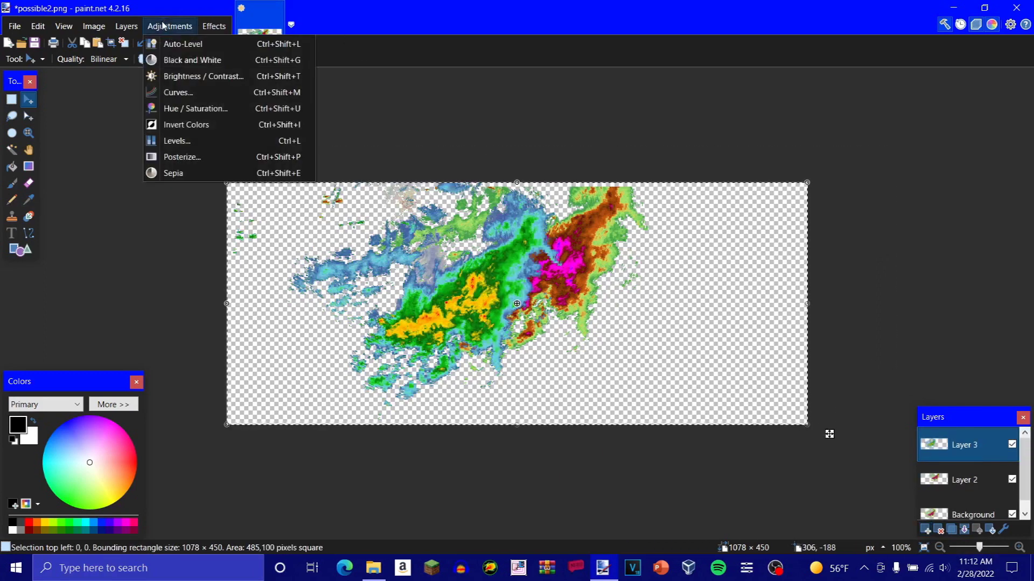
pyautogui.click(238, 109)
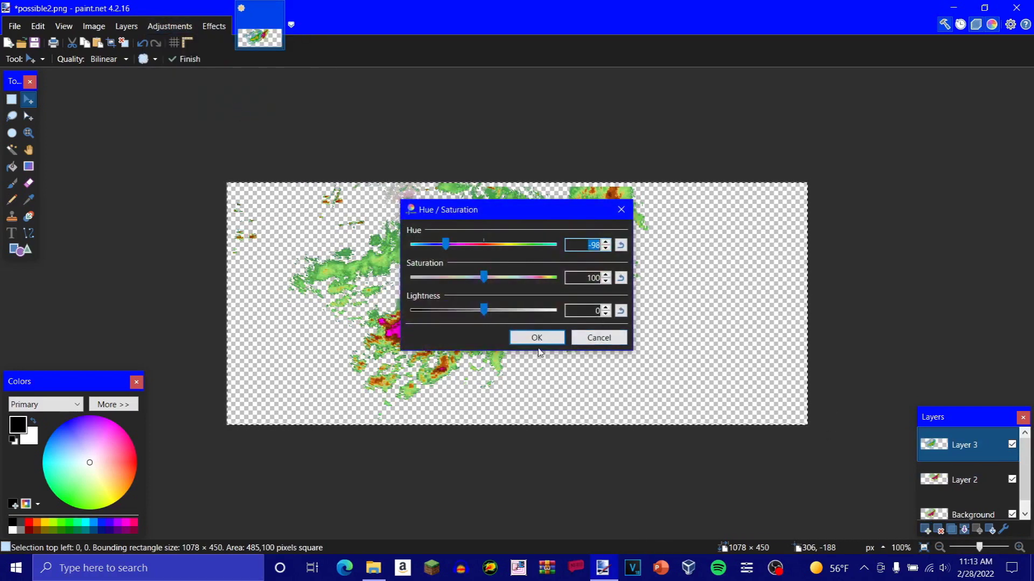
pyautogui.click(534, 338)
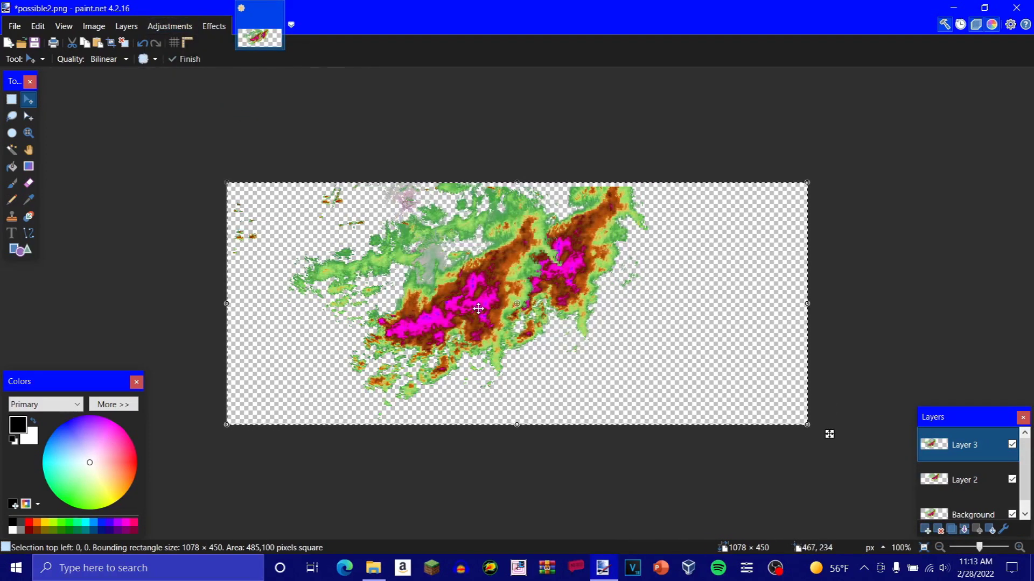
pyautogui.moveTo(419, 356); pyautogui.dragTo(378, 351)
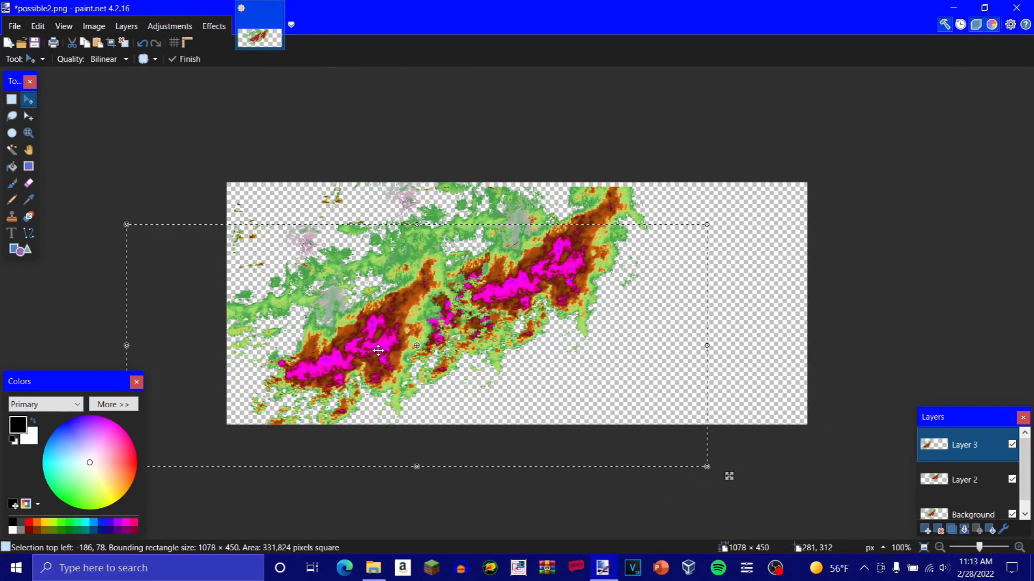
# Step: Erase the overlaps on Layers 3 and 2 with a 0%-hardness, width-50 eraser
pyautogui.click(28, 184)
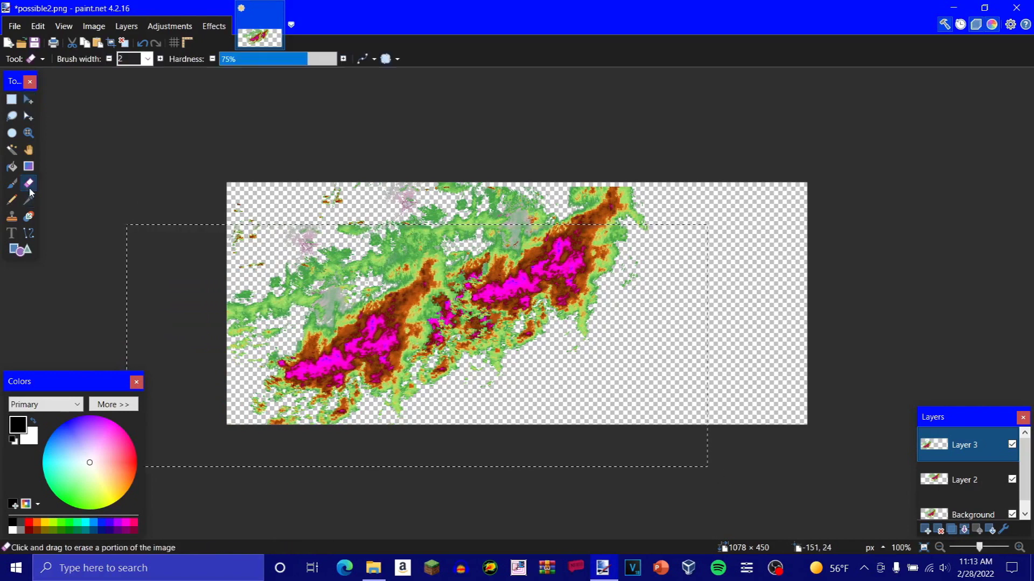
pyautogui.moveTo(273, 65); pyautogui.dragTo(221, 66)
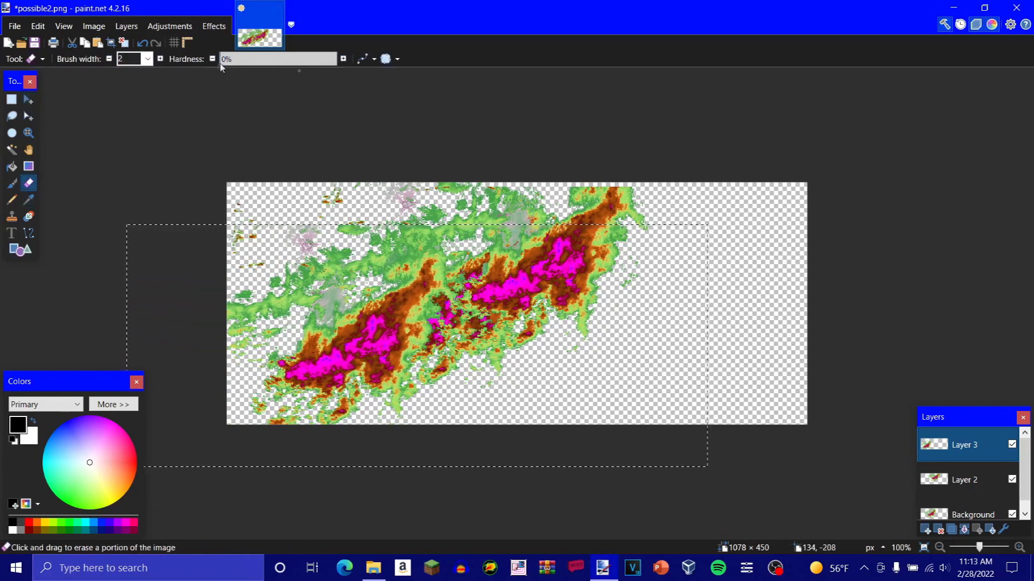
pyautogui.click(148, 58)
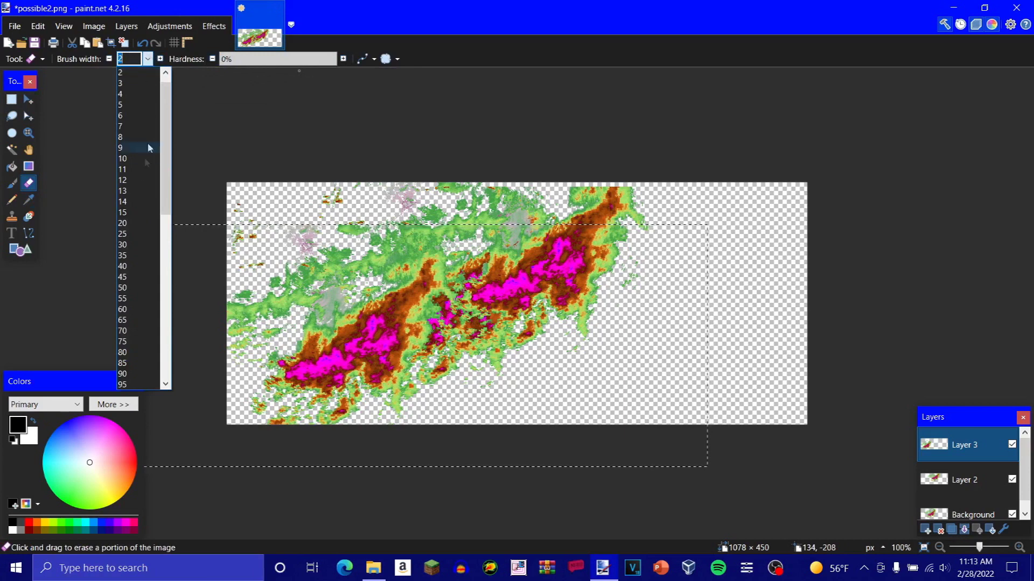
pyautogui.click(145, 287)
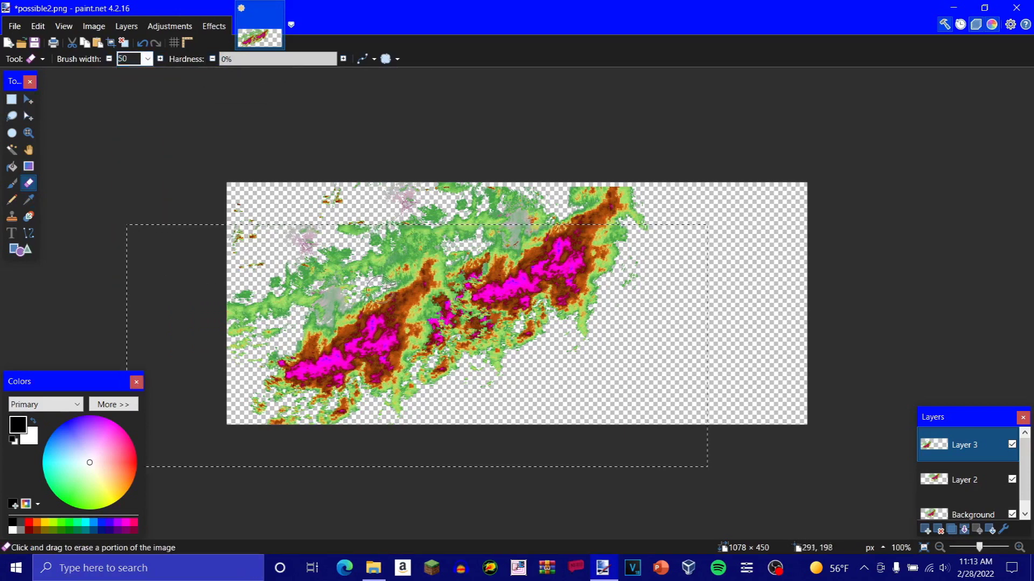
pyautogui.moveTo(411, 321)
pyautogui.mouseDown()
pyautogui.moveTo(417, 343)
pyautogui.moveTo(431, 340)
pyautogui.moveTo(440, 311)
pyautogui.mouseUp()
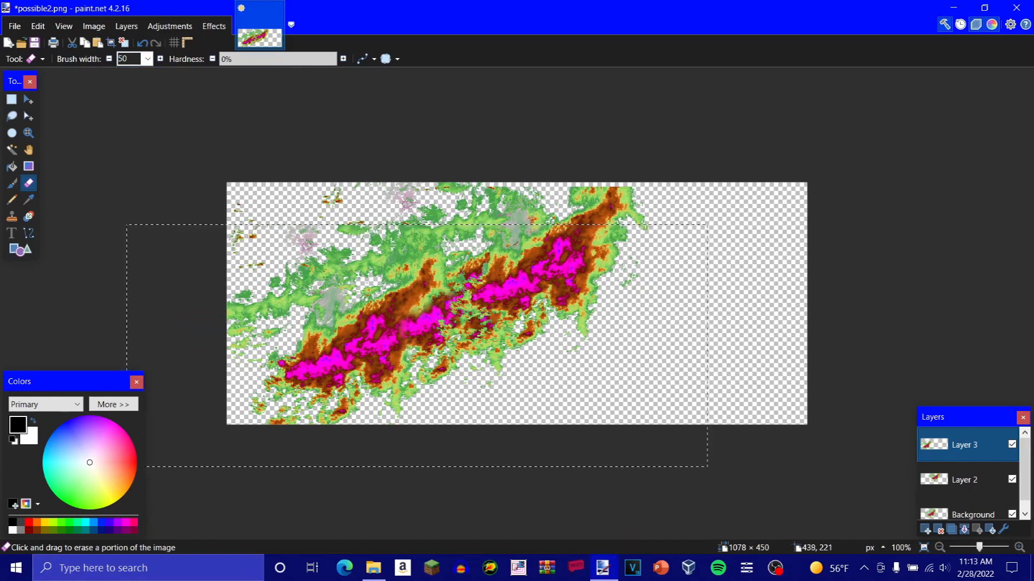
pyautogui.click(968, 485)
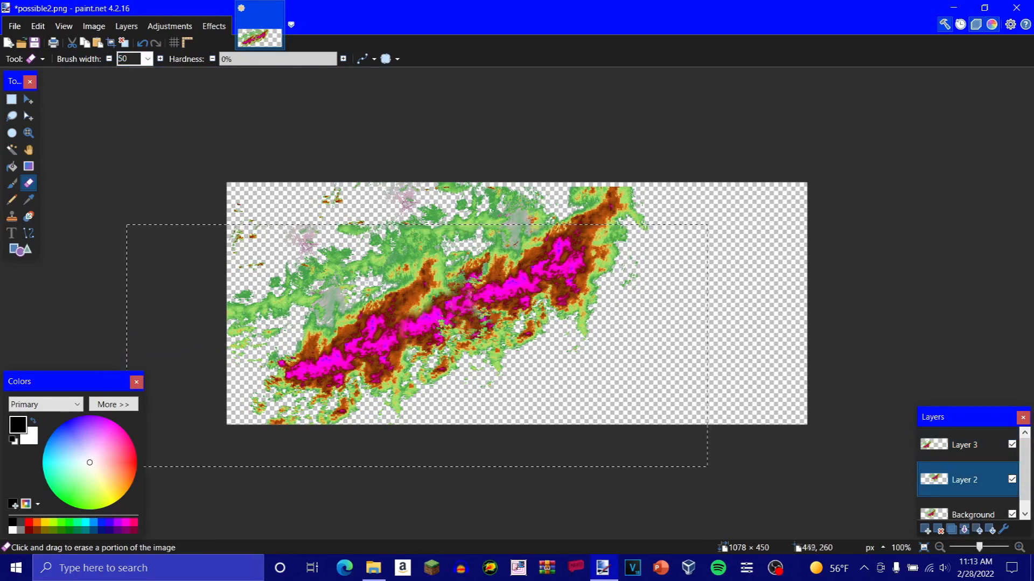
pyautogui.moveTo(465, 322)
pyautogui.mouseDown()
pyautogui.moveTo(482, 330)
pyautogui.moveTo(460, 345)
pyautogui.mouseUp()
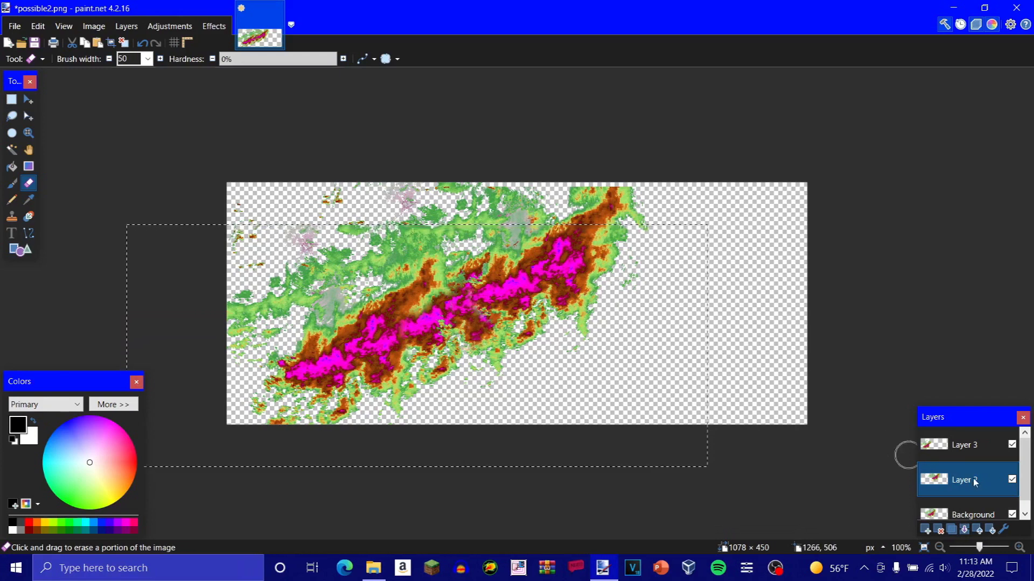
# Step: Reorder the layers, merge them all down into Background, and deselect
pyautogui.click(977, 530)
pyautogui.click(964, 530)
pyautogui.click(964, 531)
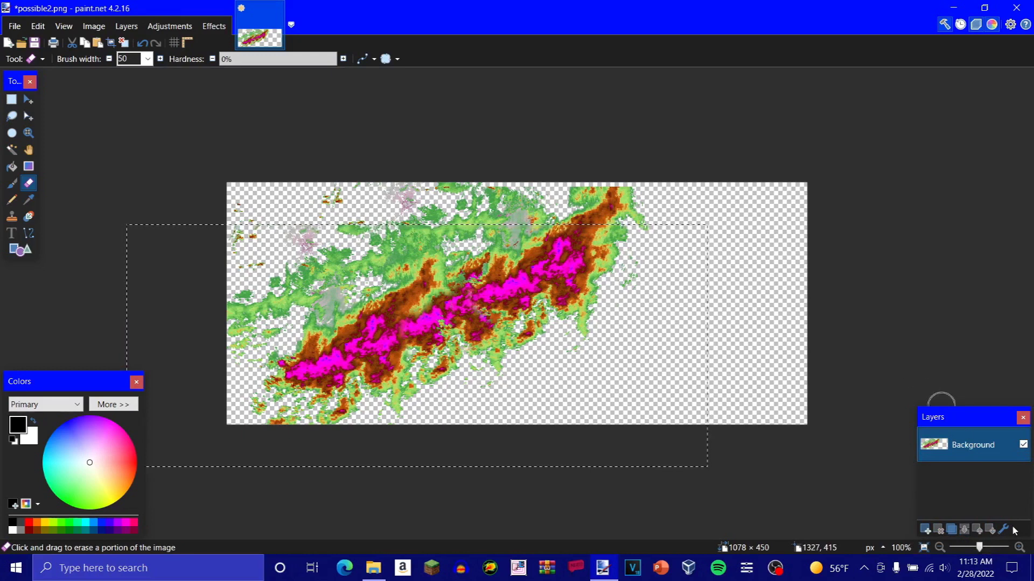
pyautogui.hotkey('ctrl', 'd')
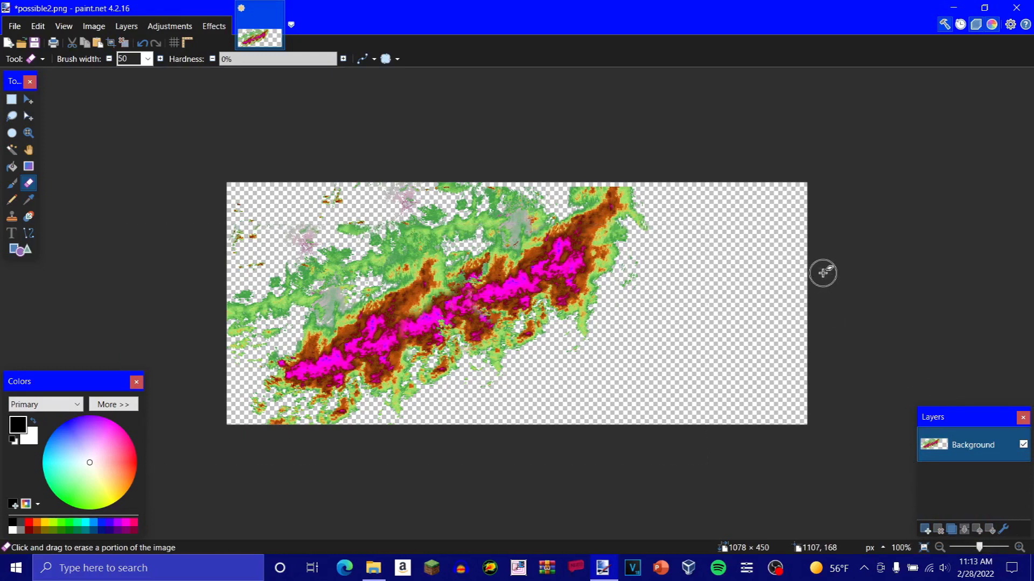
# Step: Set up a Twist distortion with centre -0.24, -0.23, size 2.00 and amount about -15.89
pyautogui.click(213, 27)
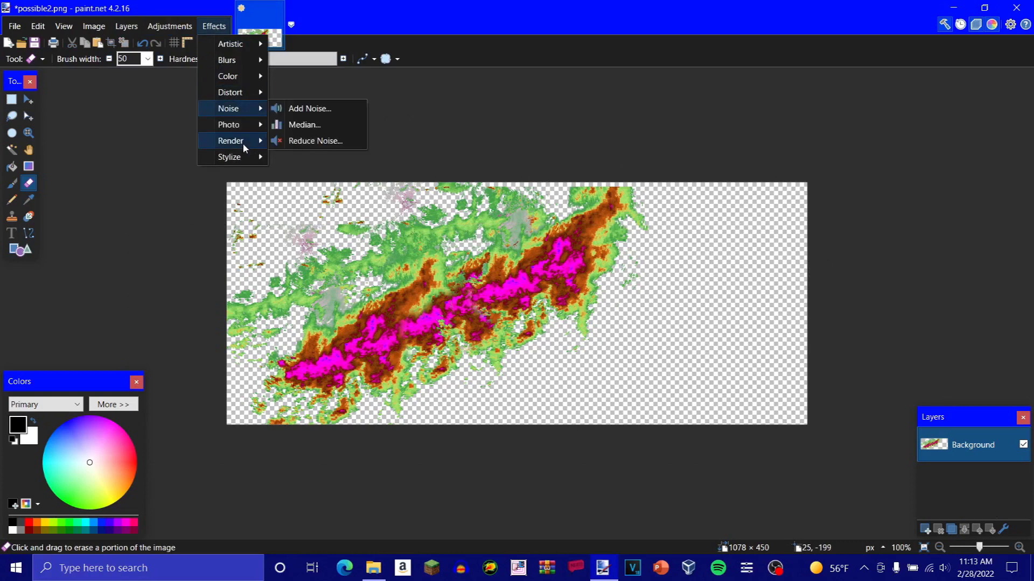
pyautogui.moveTo(241, 128)
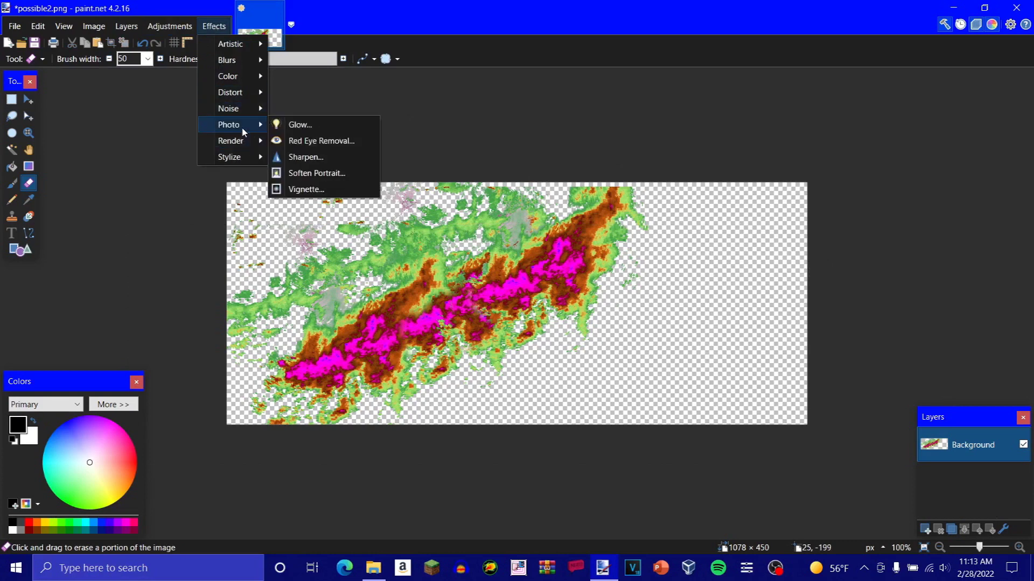
pyautogui.moveTo(234, 93)
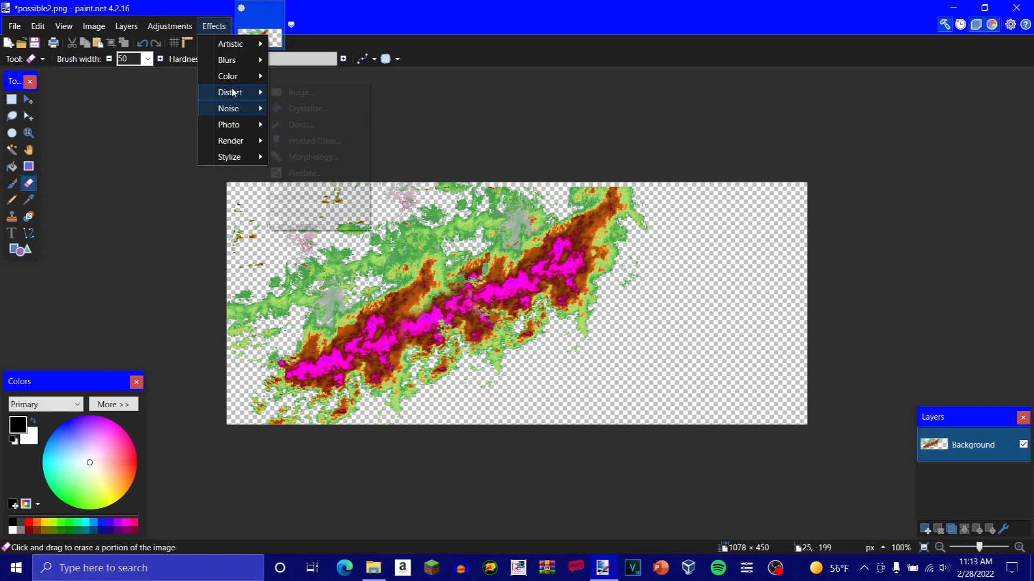
pyautogui.click(301, 222)
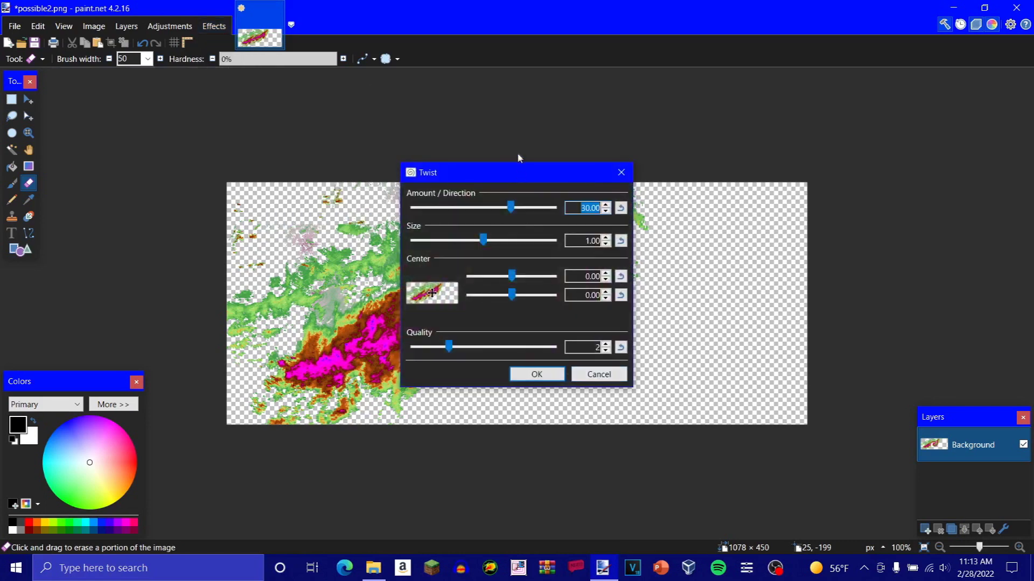
pyautogui.moveTo(521, 172); pyautogui.dragTo(758, 122)
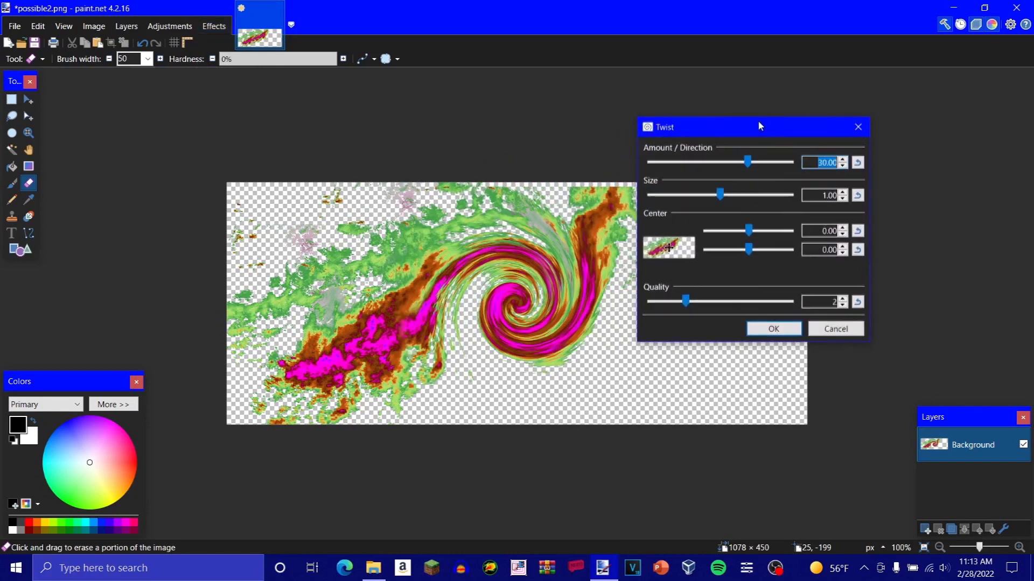
pyautogui.click(662, 244)
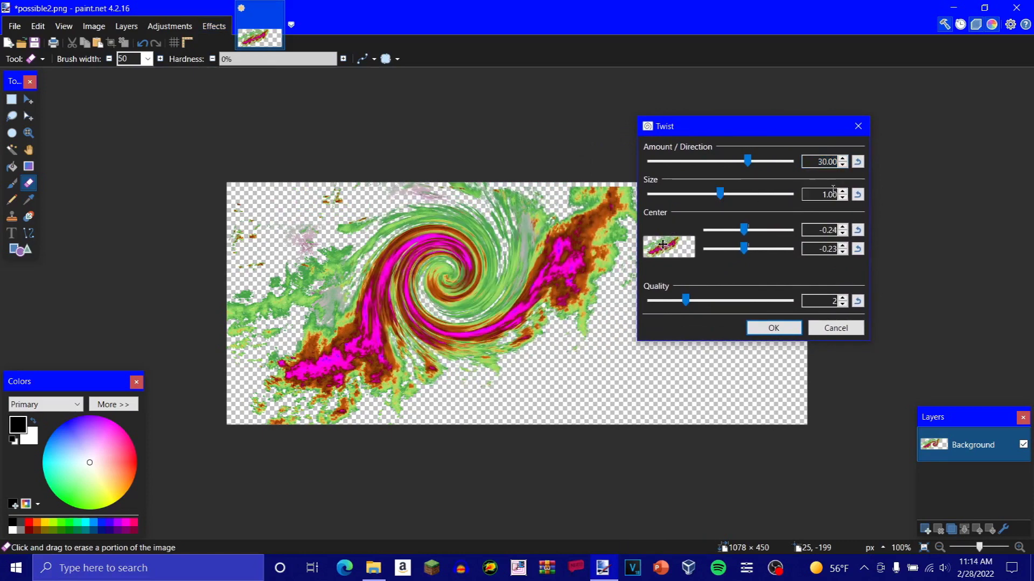
pyautogui.moveTo(721, 195); pyautogui.dragTo(791, 195)
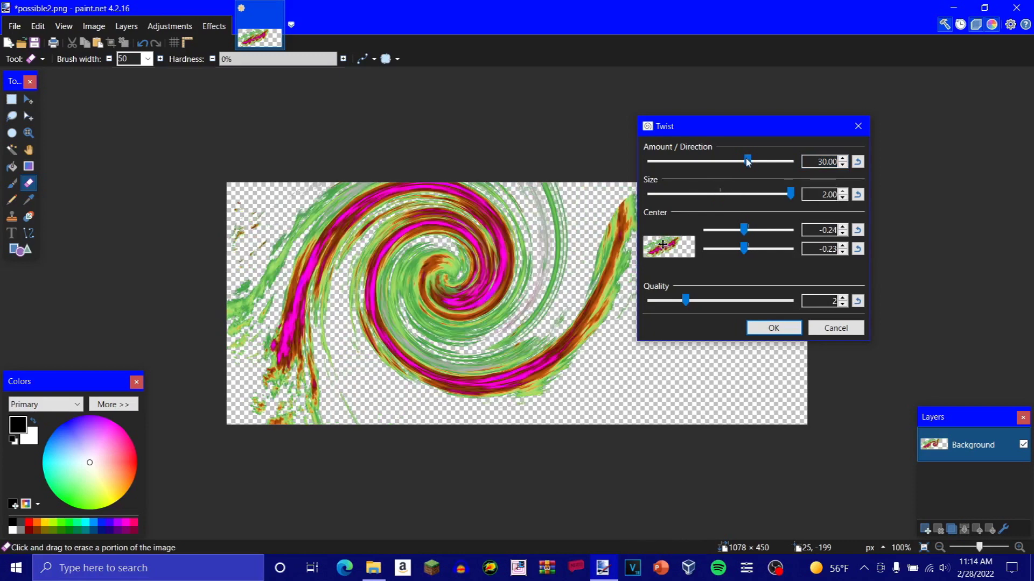
pyautogui.moveTo(748, 161); pyautogui.dragTo(701, 168)
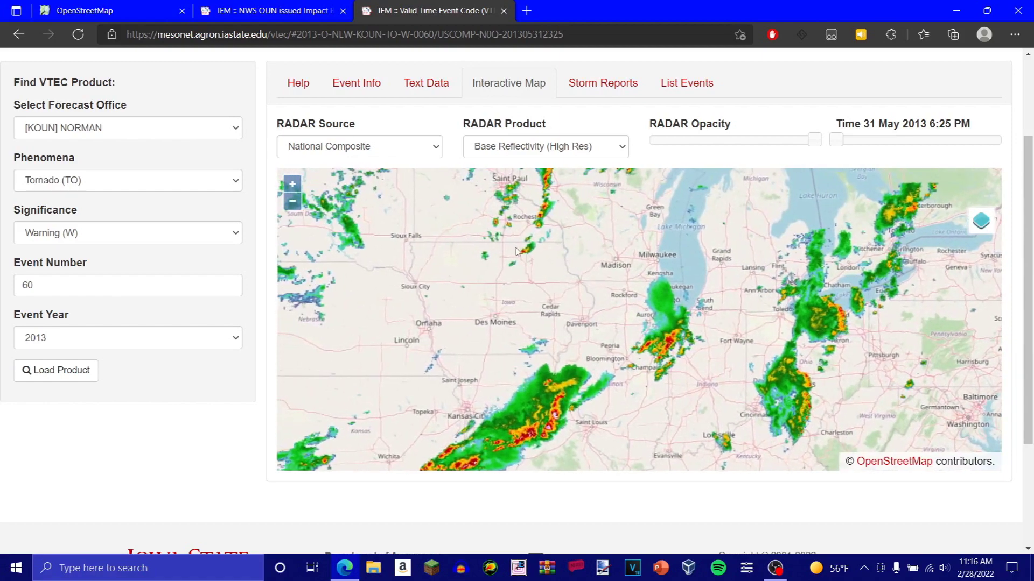
# Step: Zoom and pan the Mesonet map to centre the storm near Osage
pyautogui.scroll(3, 516, 249)
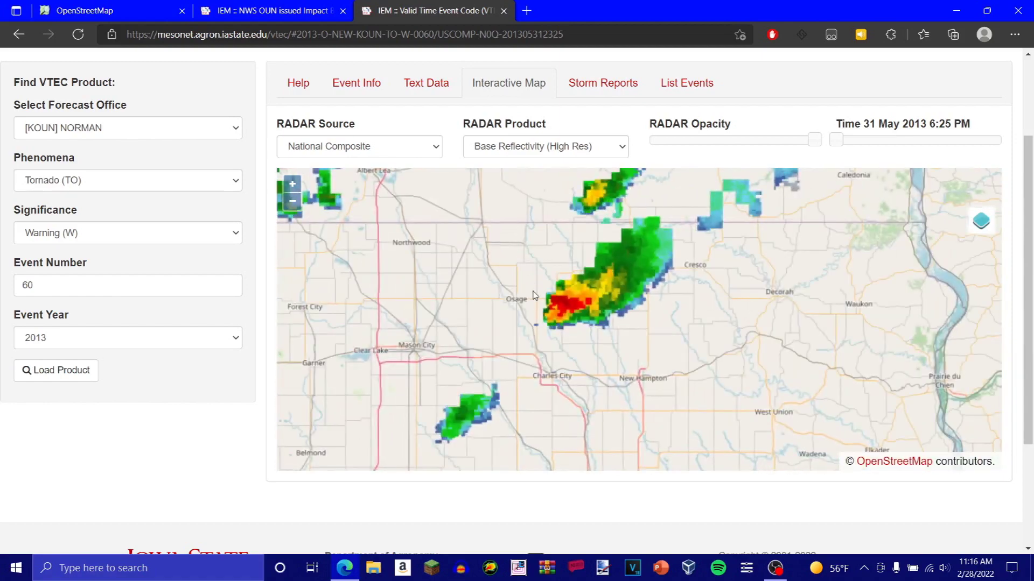
pyautogui.scroll(1, 535, 295)
pyautogui.scroll(-1, 369, 342)
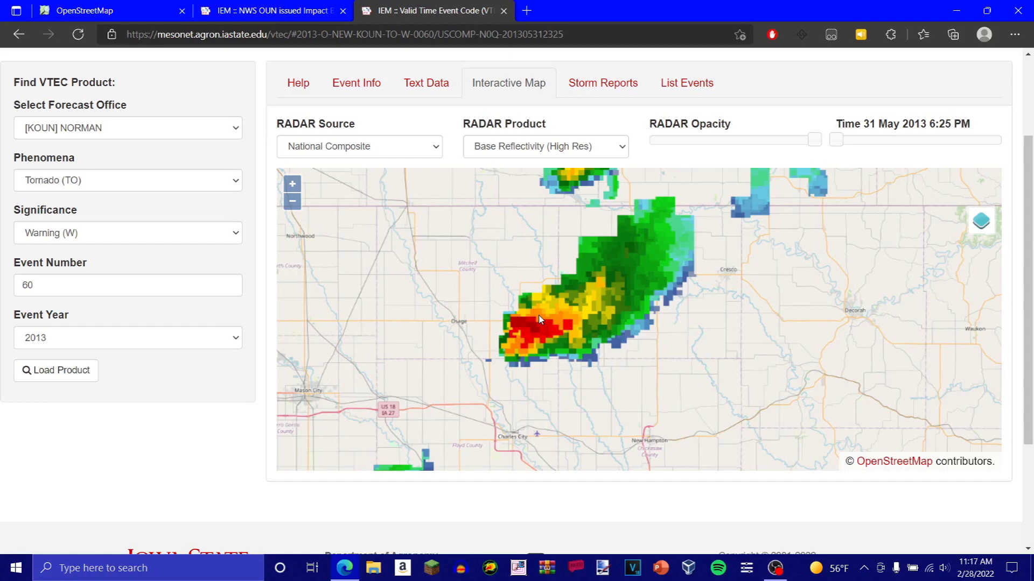
pyautogui.moveTo(540, 319); pyautogui.dragTo(563, 324)
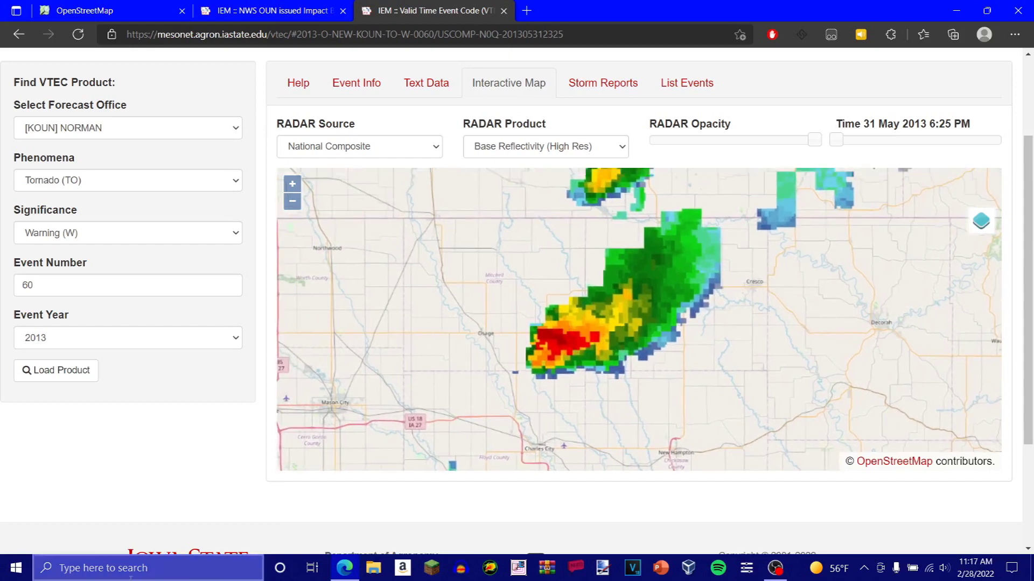
# Step: Hide the OpenStreetMap layer and save the radar image to a file
pyautogui.moveTo(984, 234)
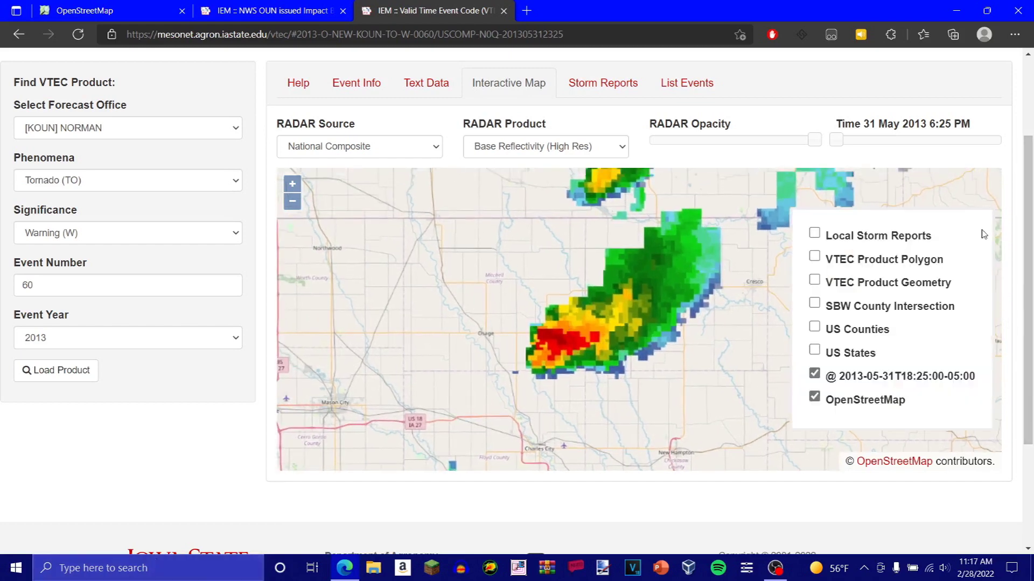
pyautogui.click(838, 399)
pyautogui.rightClick(431, 319)
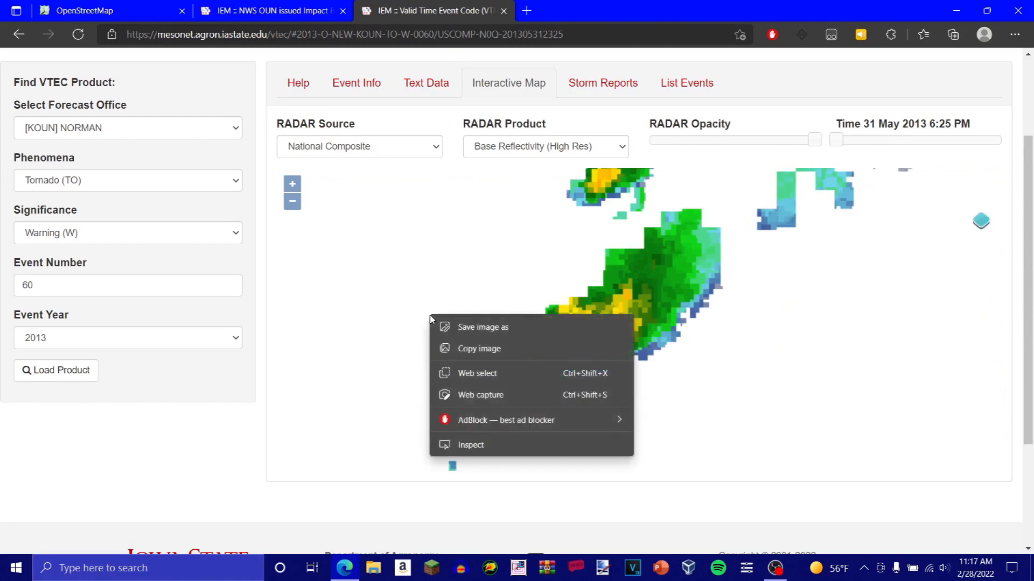
pyautogui.click(478, 329)
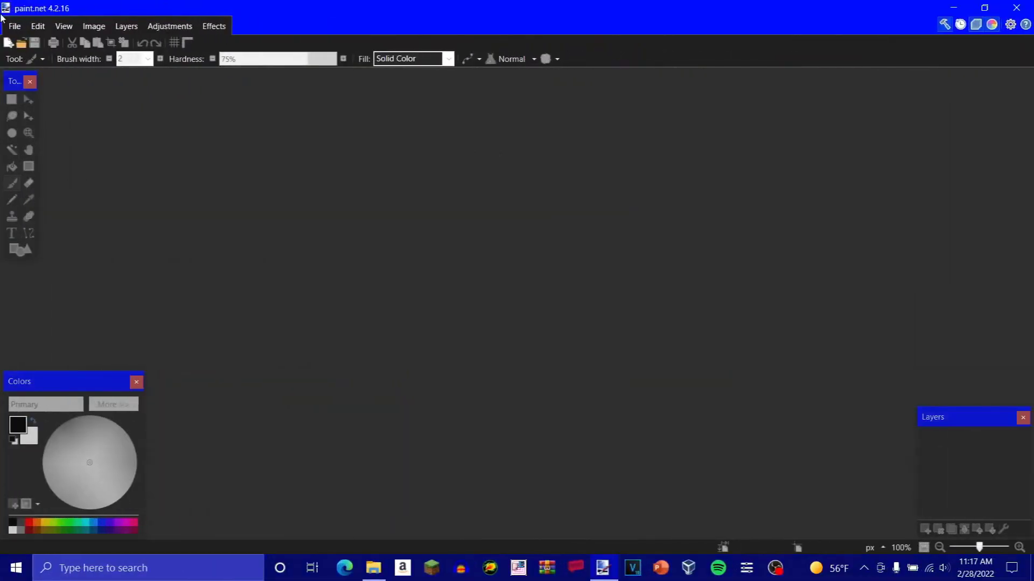
pyautogui.click(12, 30)
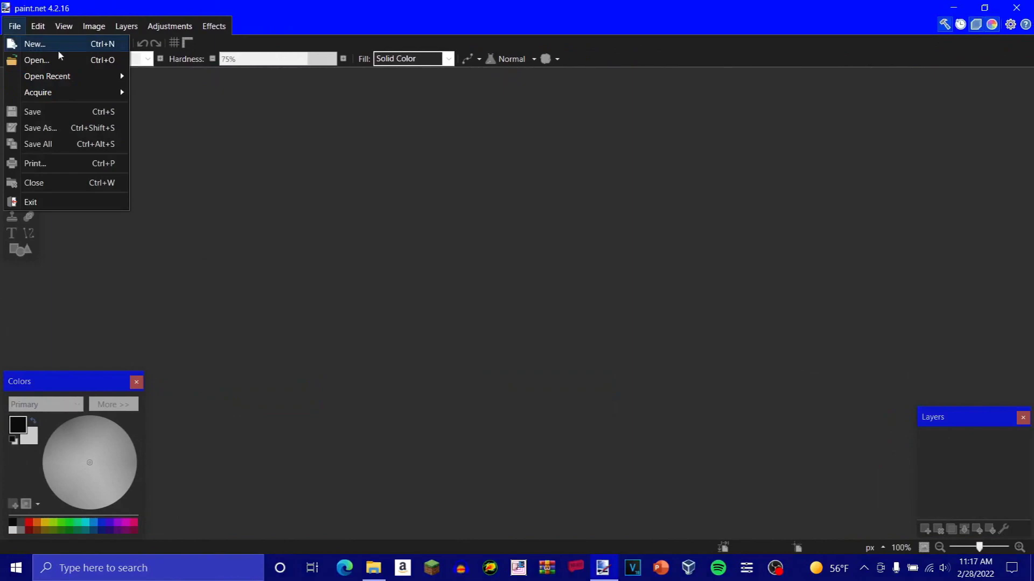
# Step: Open radar2.png in paint.net
pyautogui.click(86, 63)
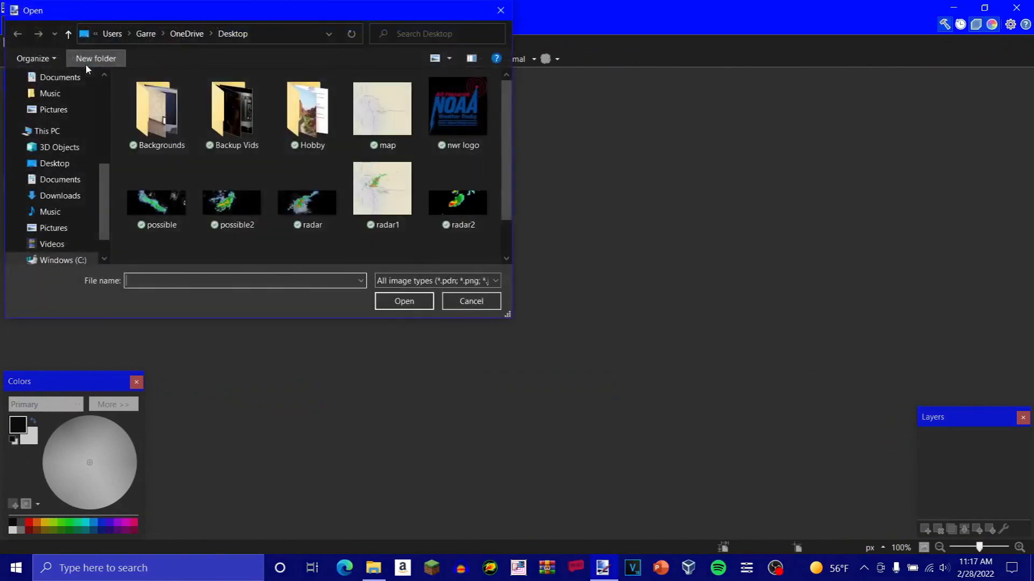
pyautogui.click(473, 199)
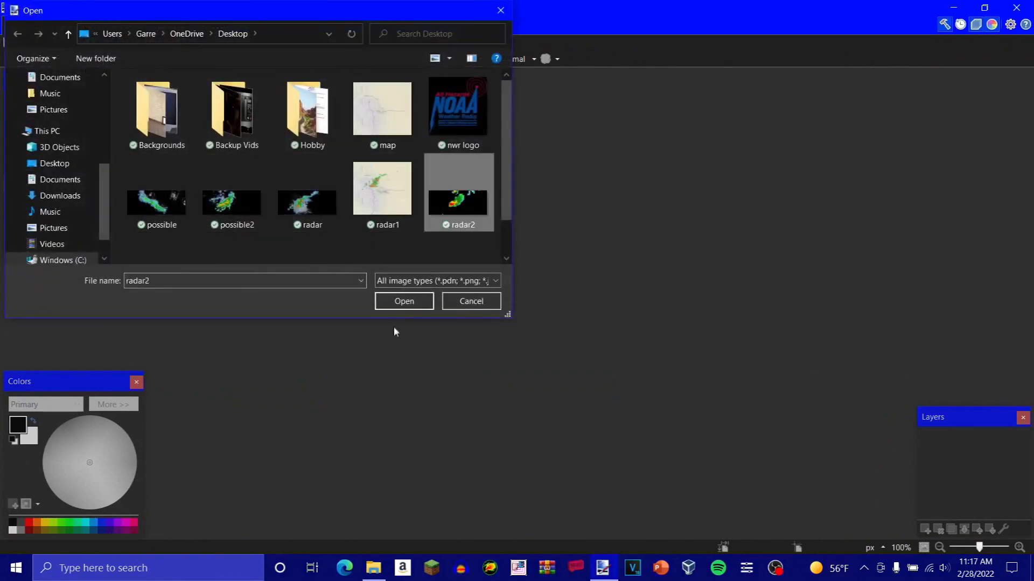
pyautogui.click(404, 302)
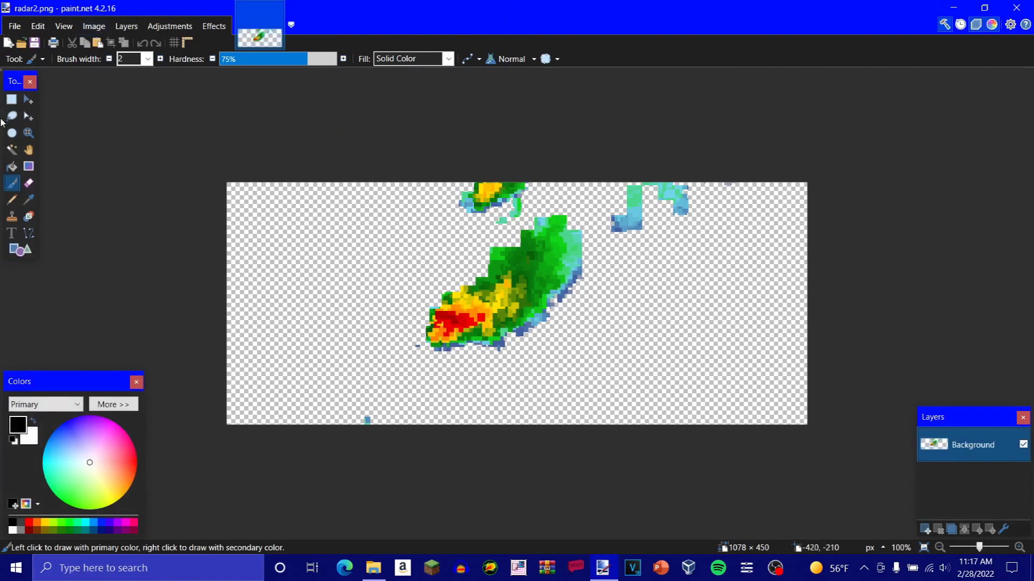
# Step: Bring up the Effects > Distort > Twist settings for radar2.png
pyautogui.click(170, 26)
pyautogui.moveTo(217, 25)
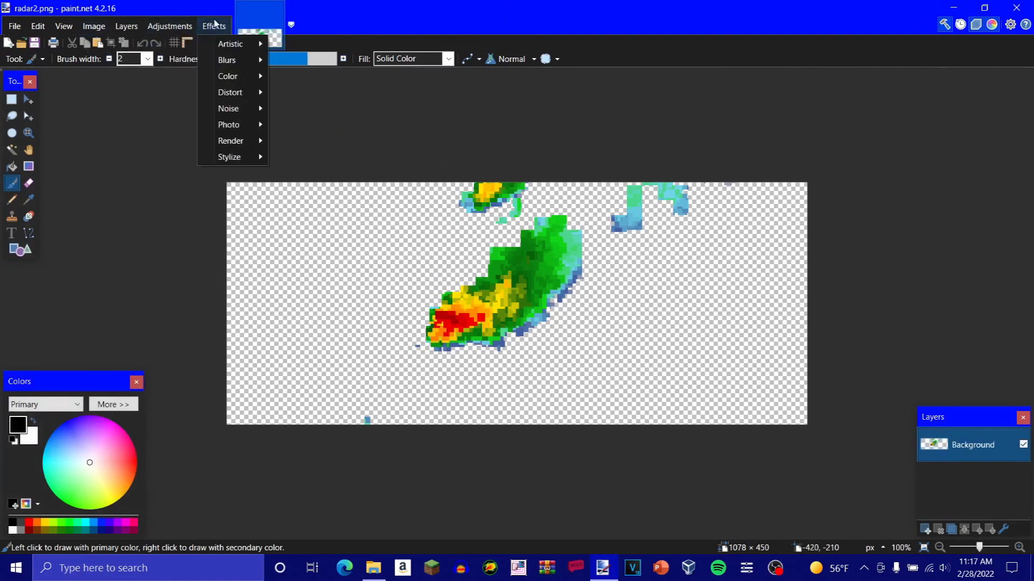
pyautogui.moveTo(237, 92)
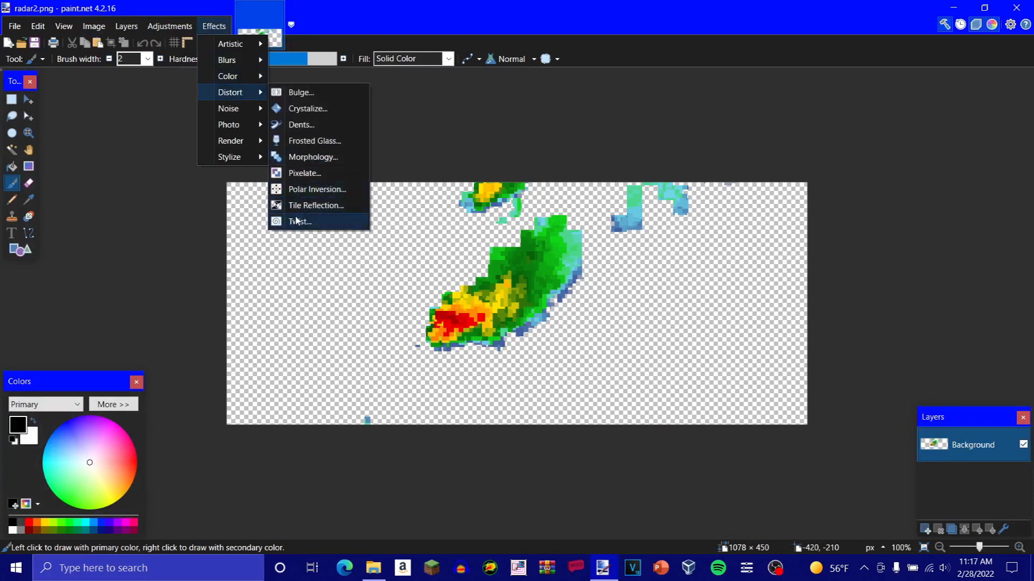
pyautogui.click(298, 221)
# Step: Reverse the twist and centre it on the storm's southwest tip
pyautogui.moveTo(525, 172); pyautogui.dragTo(780, 135)
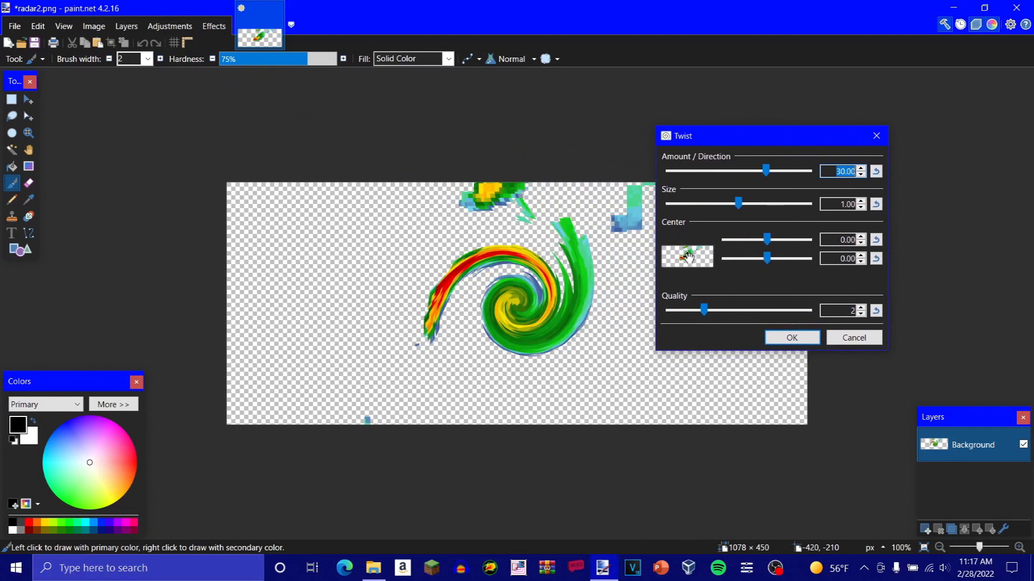
pyautogui.moveTo(688, 257); pyautogui.dragTo(677, 265)
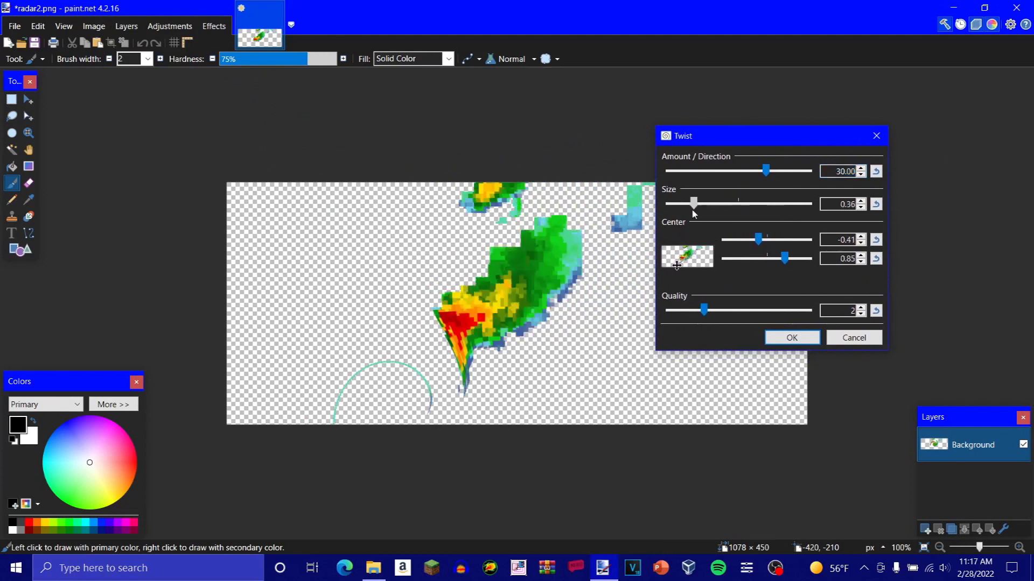
pyautogui.moveTo(693, 214); pyautogui.dragTo(705, 214)
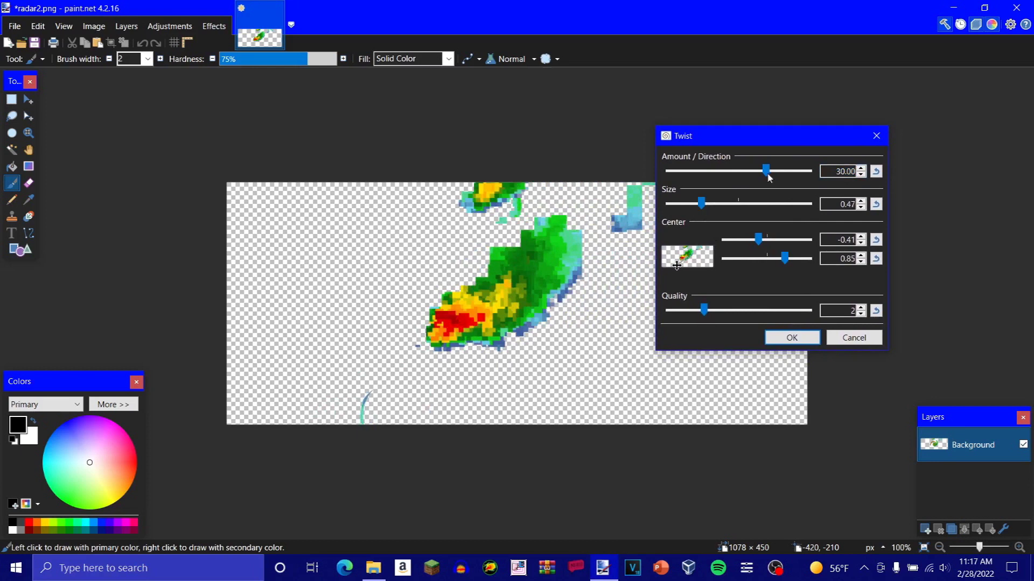
pyautogui.moveTo(767, 172); pyautogui.dragTo(714, 172)
pyautogui.moveTo(677, 267); pyautogui.dragTo(681, 262)
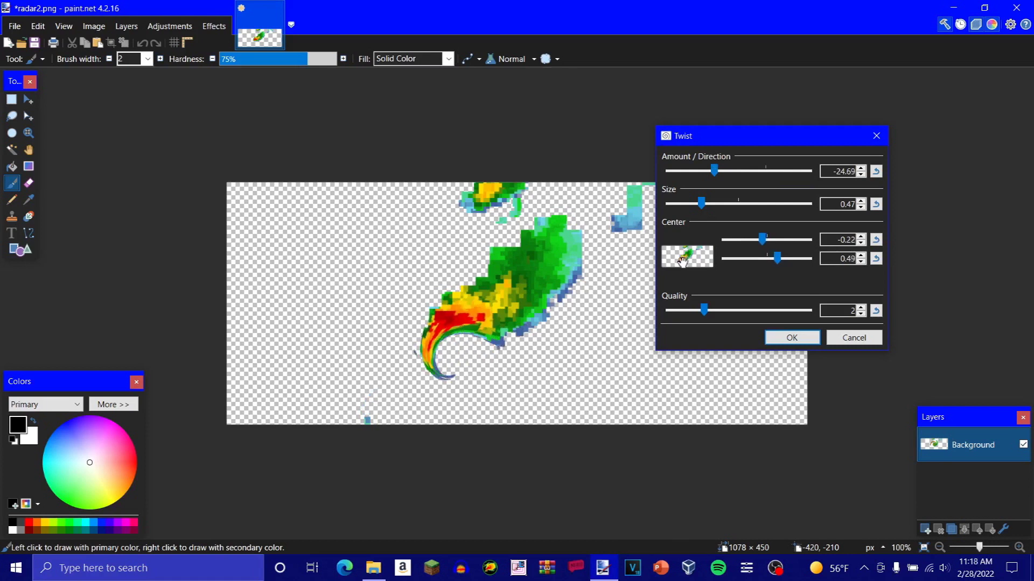
pyautogui.moveTo(714, 171)
pyautogui.mouseDown()
pyautogui.moveTo(696, 171)
pyautogui.moveTo(722, 171)
pyautogui.moveTo(681, 211)
pyautogui.moveTo(731, 174)
pyautogui.mouseUp()
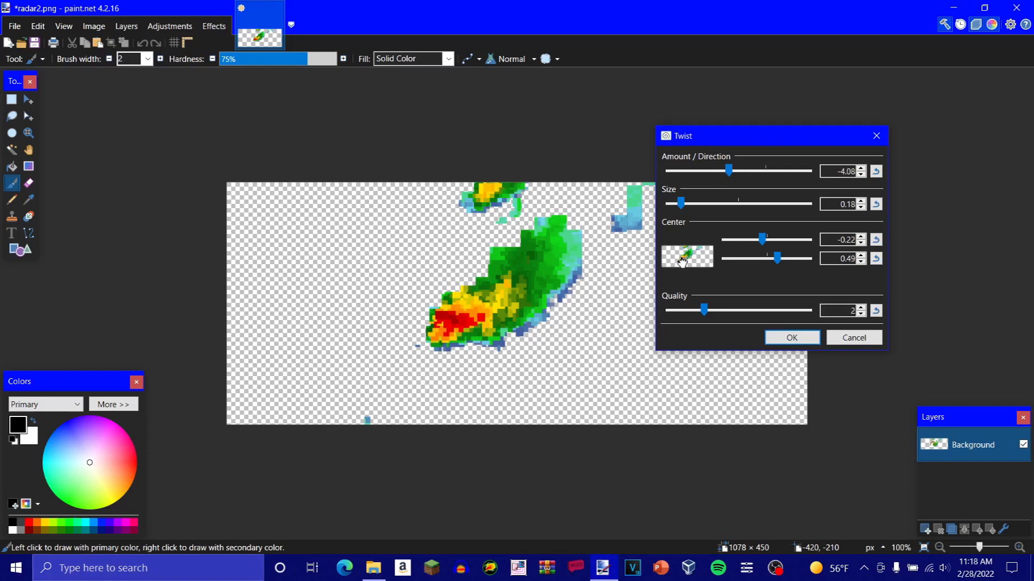
pyautogui.moveTo(682, 262); pyautogui.dragTo(681, 258)
pyautogui.moveTo(681, 204)
pyautogui.mouseDown()
pyautogui.moveTo(750, 204)
pyautogui.moveTo(698, 204)
pyautogui.mouseUp()
# Step: Fine-tune the twist to amount -17.68 and size 0.33 on the red core, then apply it
pyautogui.moveTo(728, 172); pyautogui.dragTo(722, 171)
pyautogui.moveTo(683, 264); pyautogui.dragTo(682, 259)
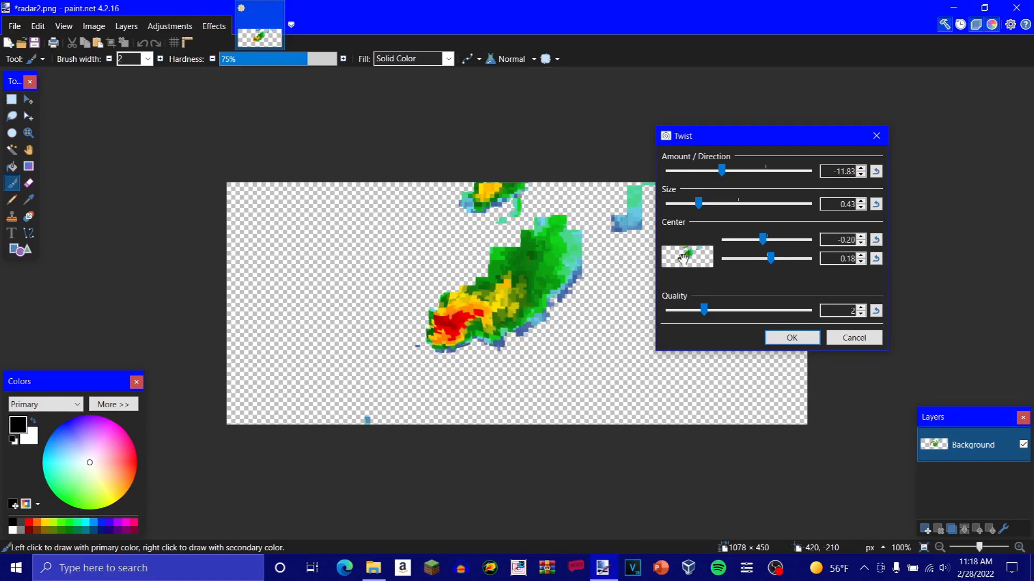
pyautogui.moveTo(722, 171); pyautogui.dragTo(674, 203)
pyautogui.moveTo(682, 258); pyautogui.dragTo(681, 260)
pyautogui.moveTo(674, 203); pyautogui.dragTo(680, 203)
pyautogui.moveTo(711, 171); pyautogui.dragTo(718, 171)
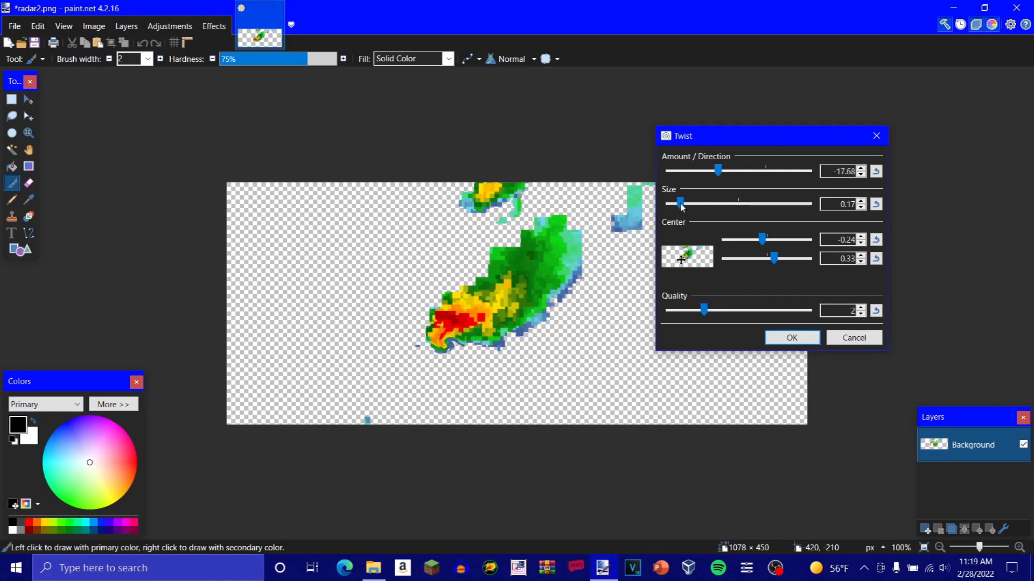
pyautogui.moveTo(680, 203); pyautogui.dragTo(692, 207)
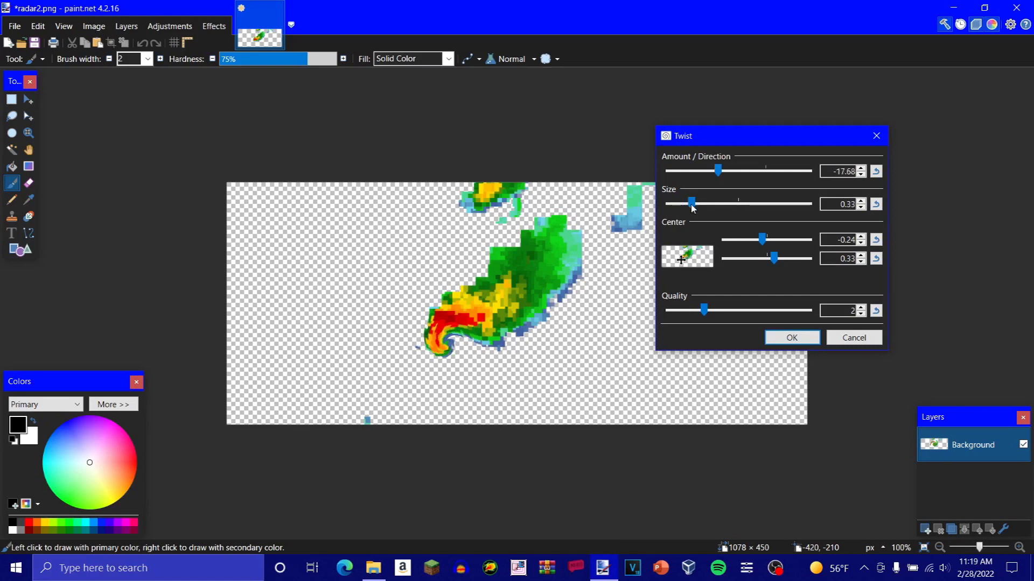
pyautogui.click(787, 339)
# Step: Save the hook-echo radar image as 'tor' in PNG format
pyautogui.click(16, 26)
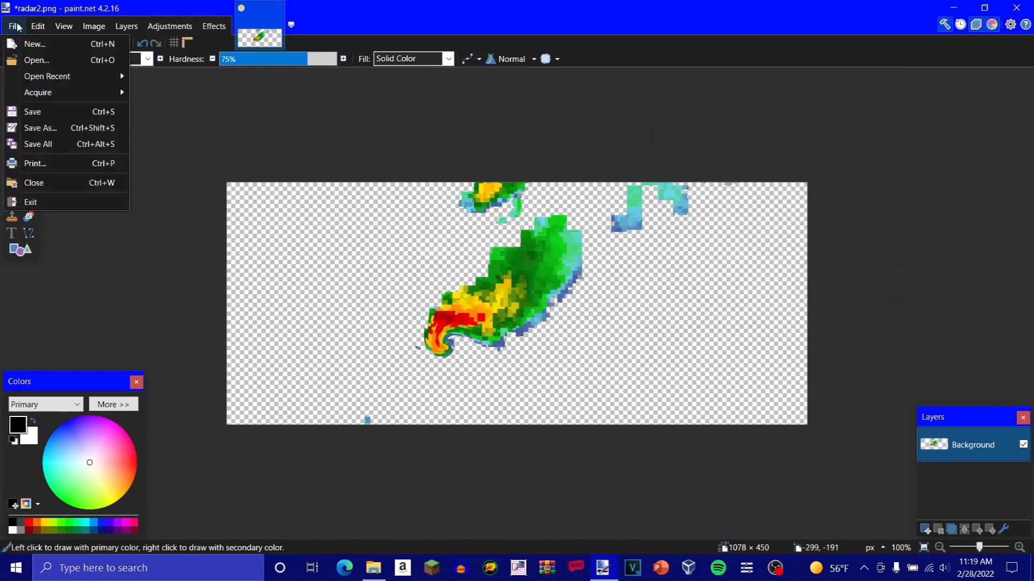
pyautogui.click(102, 127)
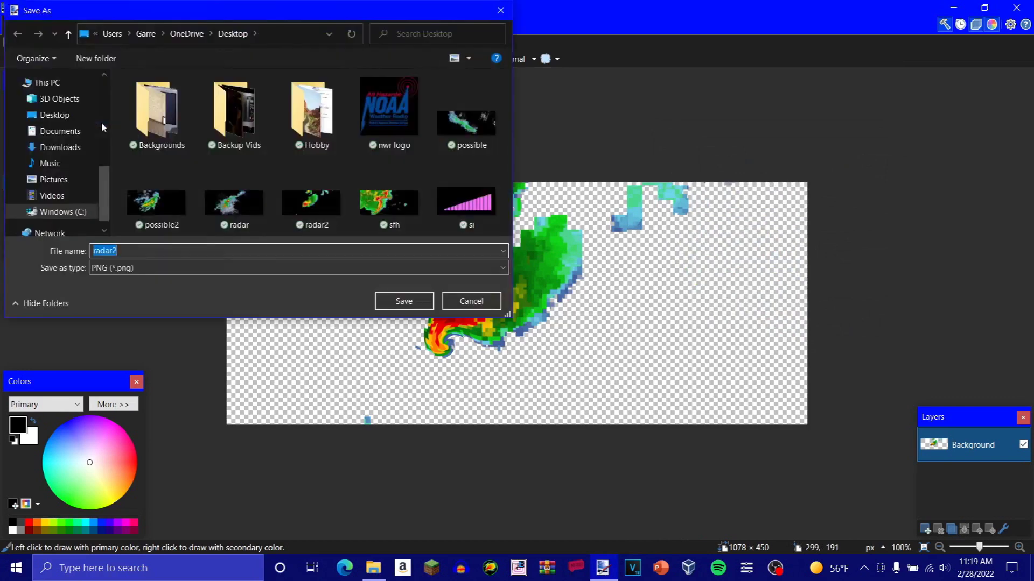
pyautogui.write('tor')
pyautogui.press('Return')
pyautogui.press('Return')
pyautogui.click(5, 30)
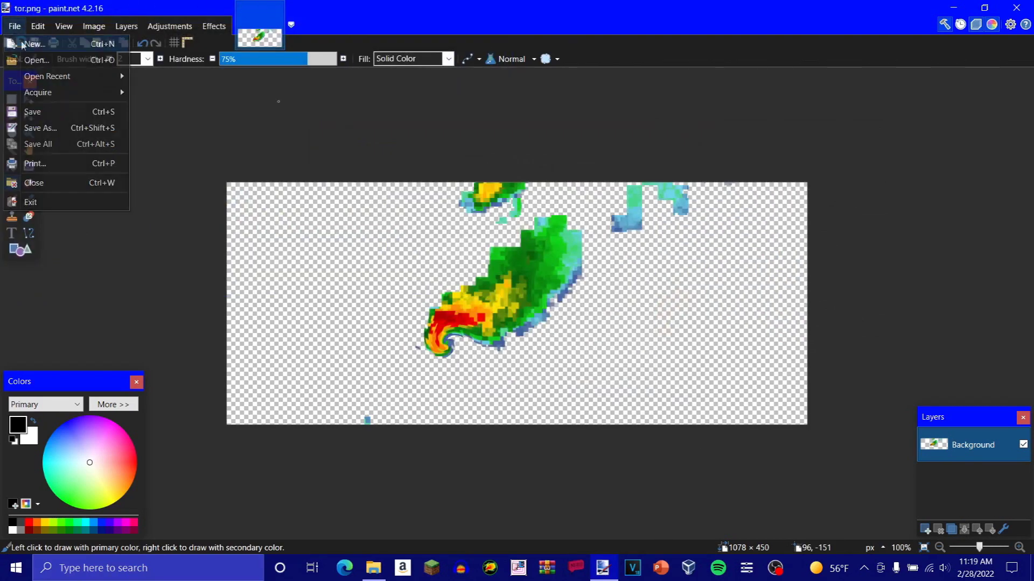
pyautogui.press('n')
pyautogui.press('Return')
# Step: Open map.jpg, paste the radar as a new layer, and move it over Rapid City
pyautogui.hotkey('ctrl', 'o')
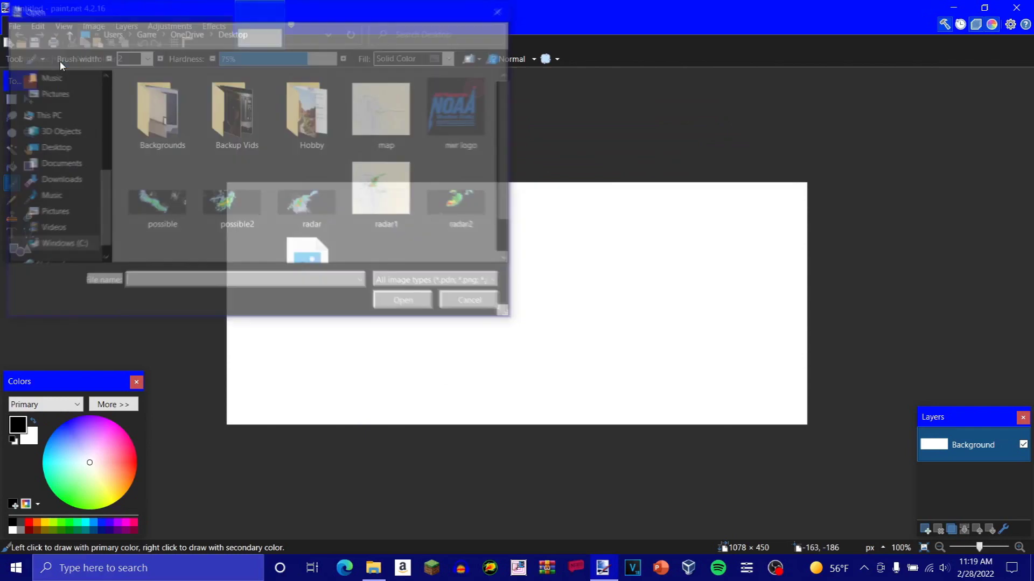
pyautogui.doubleClick(376, 111)
pyautogui.hotkey('ctrl', 'shift', 'v')
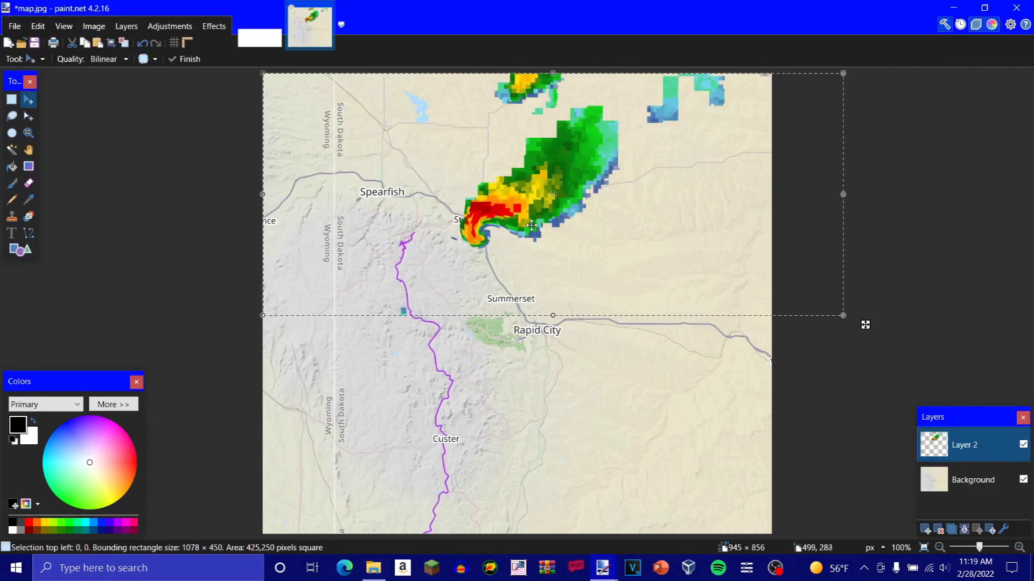
pyautogui.moveTo(538, 216); pyautogui.dragTo(577, 307)
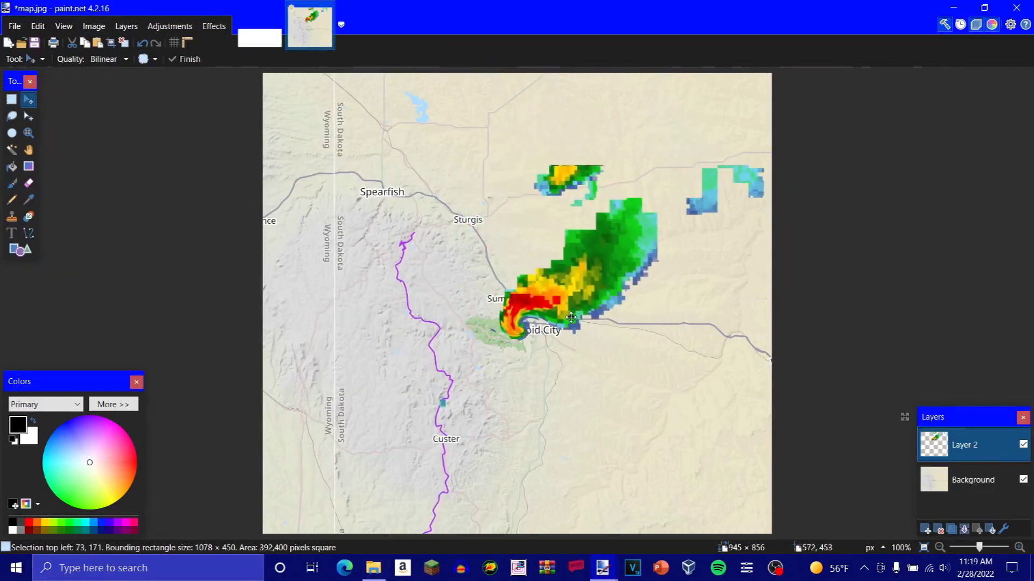
# Step: Set the radar layer's blend mode to Multiply
pyautogui.click(1004, 530)
pyautogui.click(463, 288)
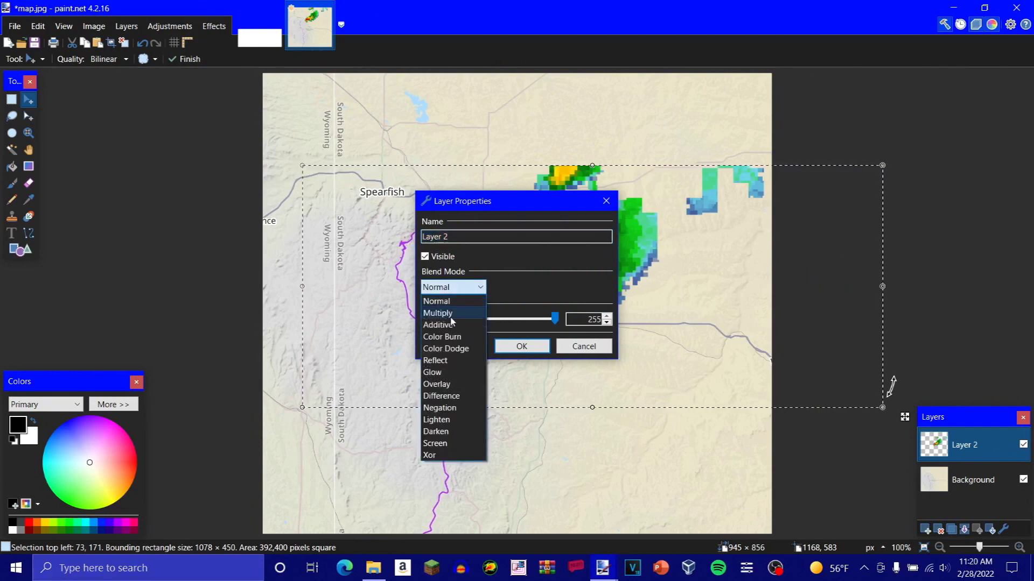
pyautogui.click(452, 310)
pyautogui.moveTo(540, 209); pyautogui.dragTo(866, 177)
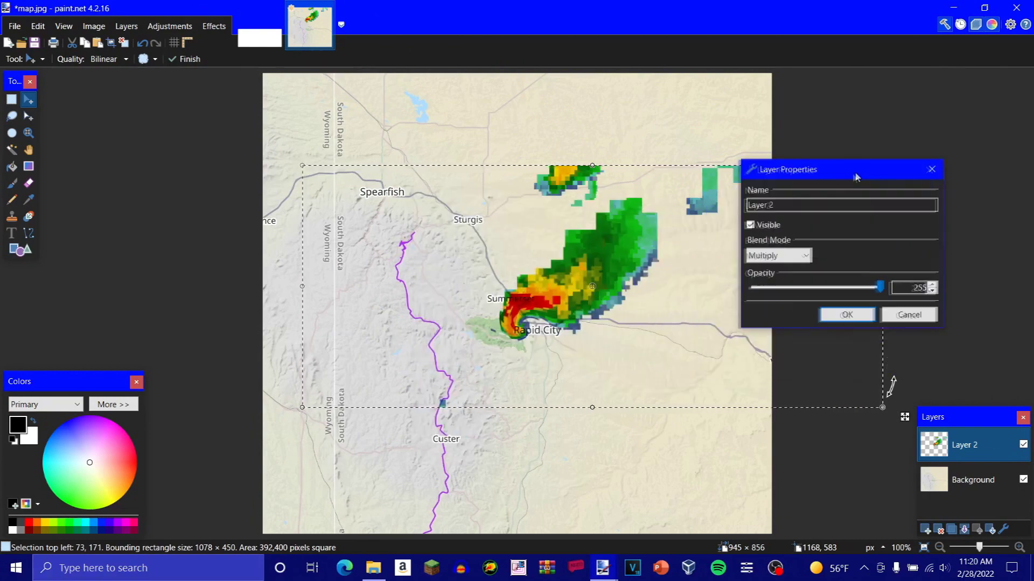
pyautogui.click(849, 316)
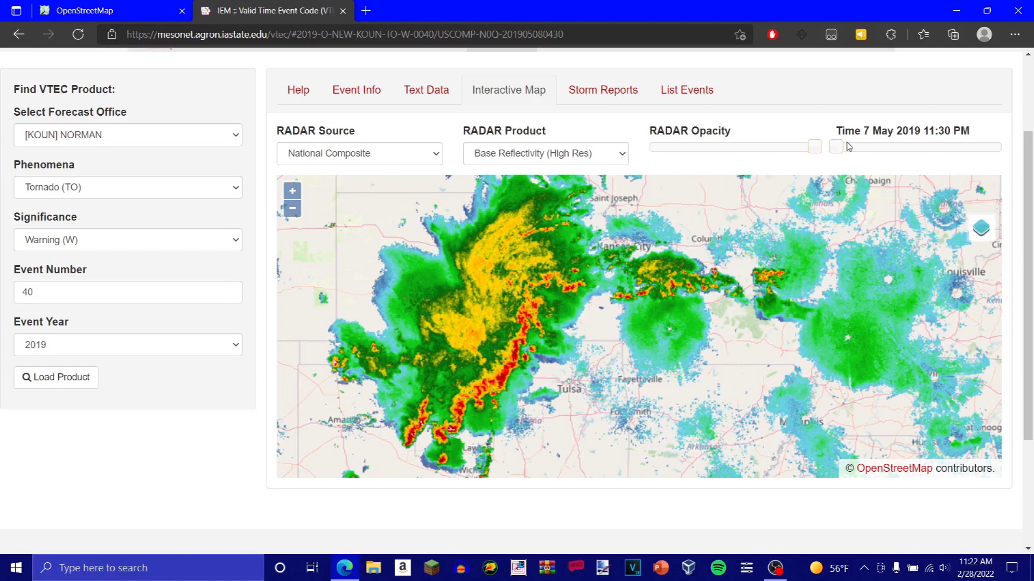
# Step: Save the 11:30 and 11:35 PM radar frames as 1.png and 2.png
pyautogui.moveTo(840, 148); pyautogui.dragTo(819, 152)
pyautogui.rightClick(544, 313)
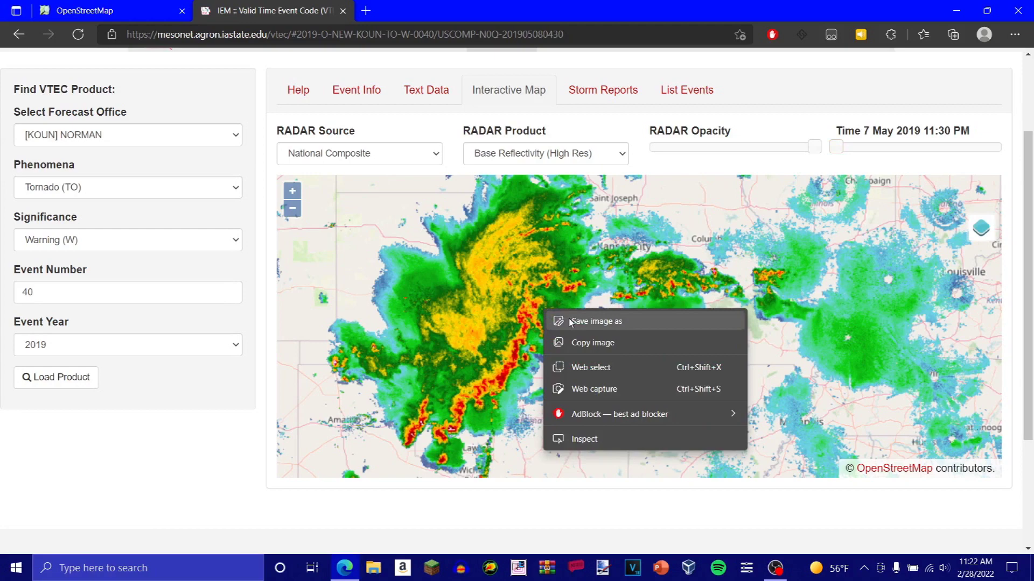
pyautogui.click(592, 321)
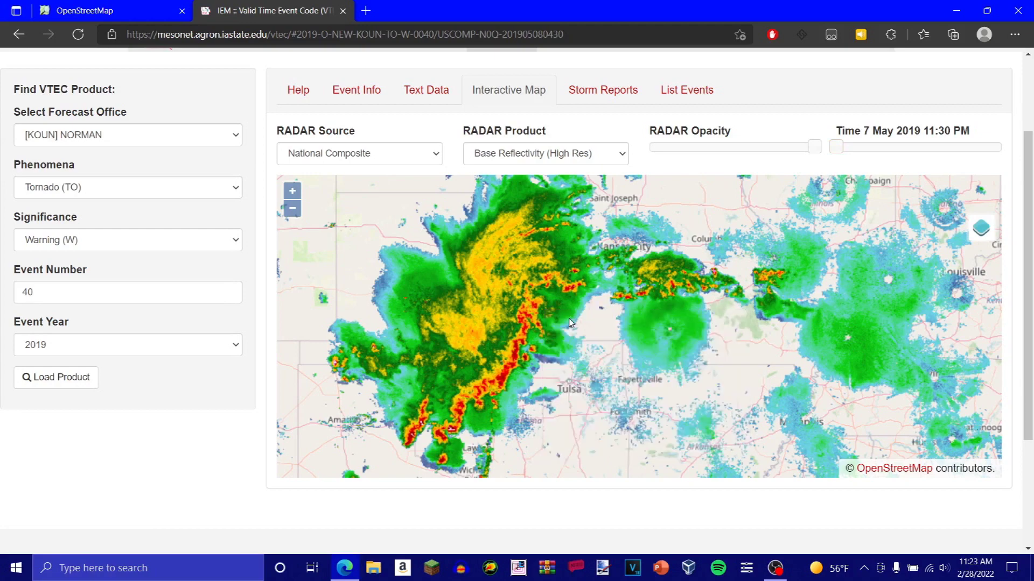
pyautogui.write('1')
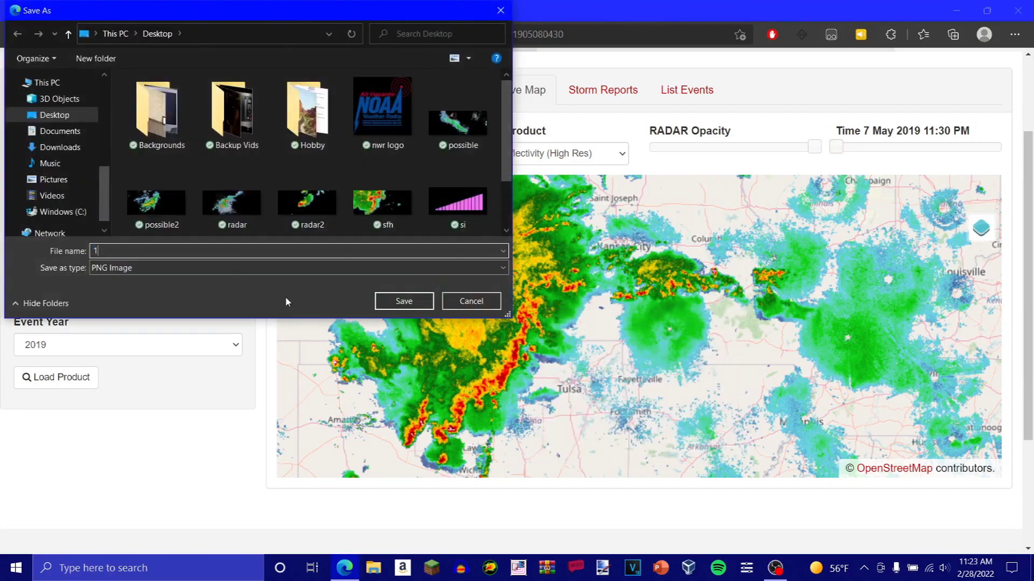
pyautogui.click(414, 303)
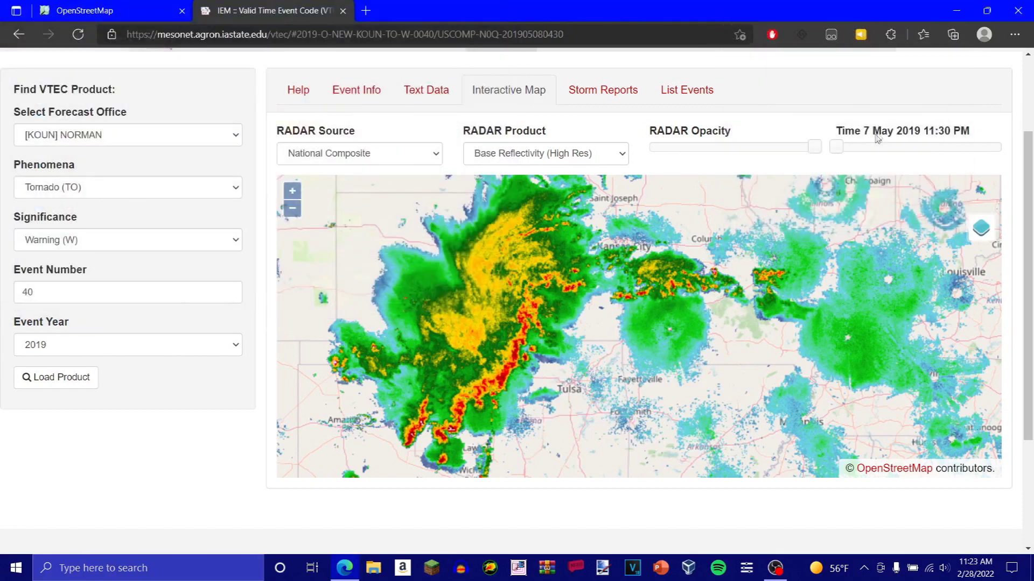
pyautogui.moveTo(842, 147); pyautogui.dragTo(863, 146)
pyautogui.rightClick(550, 348)
pyautogui.click(597, 357)
pyautogui.write('2')
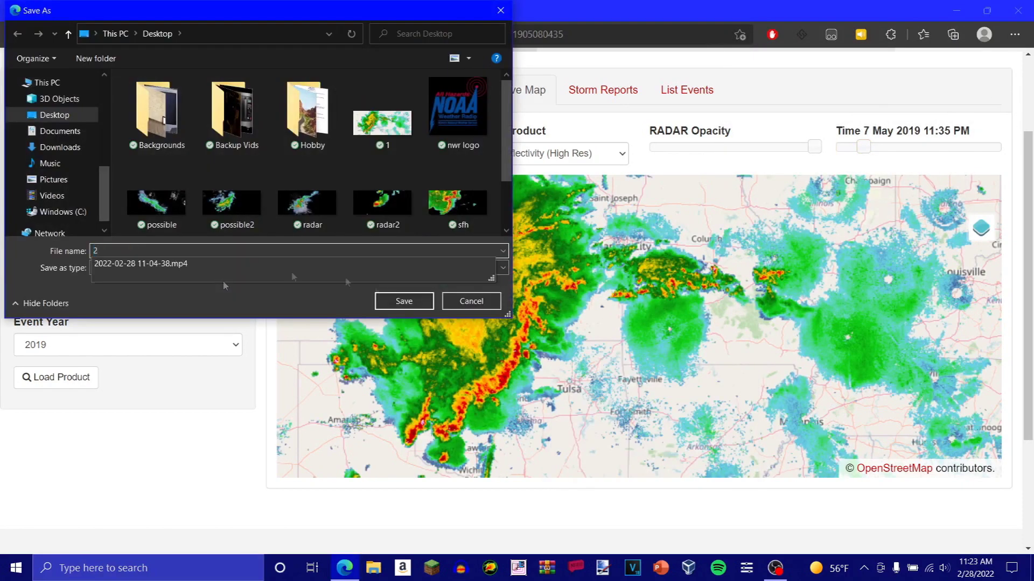
pyautogui.click(414, 303)
# Step: Save the 11:40 and 11:45 PM radar frames as 3.png and 4.png
pyautogui.rightClick(550, 318)
pyautogui.moveTo(863, 146); pyautogui.dragTo(918, 147)
pyautogui.click(592, 327)
pyautogui.write('3')
pyautogui.click(404, 302)
pyautogui.rightClick(584, 338)
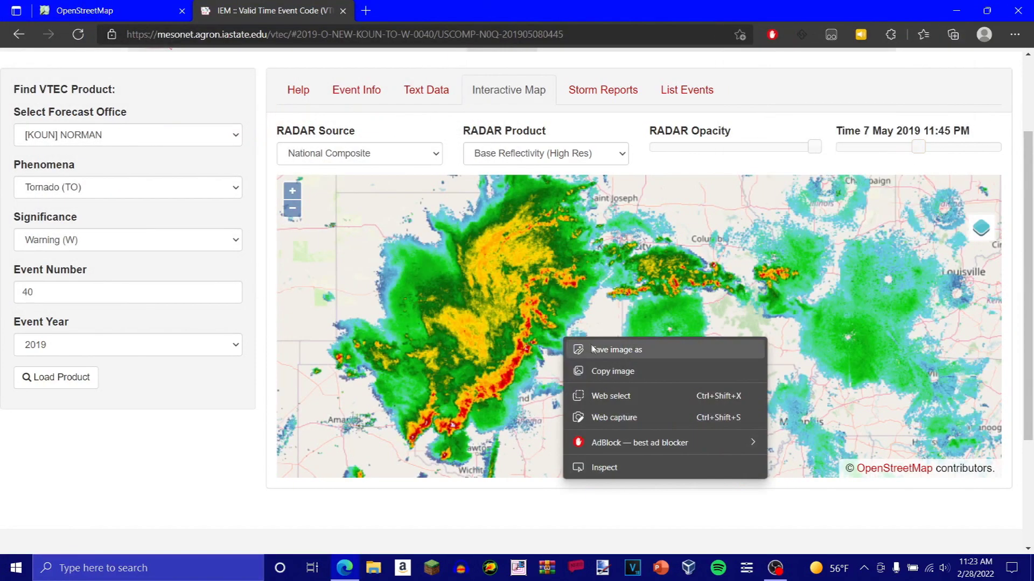
pyautogui.click(606, 348)
pyautogui.write('4')
pyautogui.click(404, 301)
# Step: Save the 11:50 and 11:55 PM frames, the last as 6.png, then show the desktop
pyautogui.moveTo(918, 146); pyautogui.dragTo(946, 147)
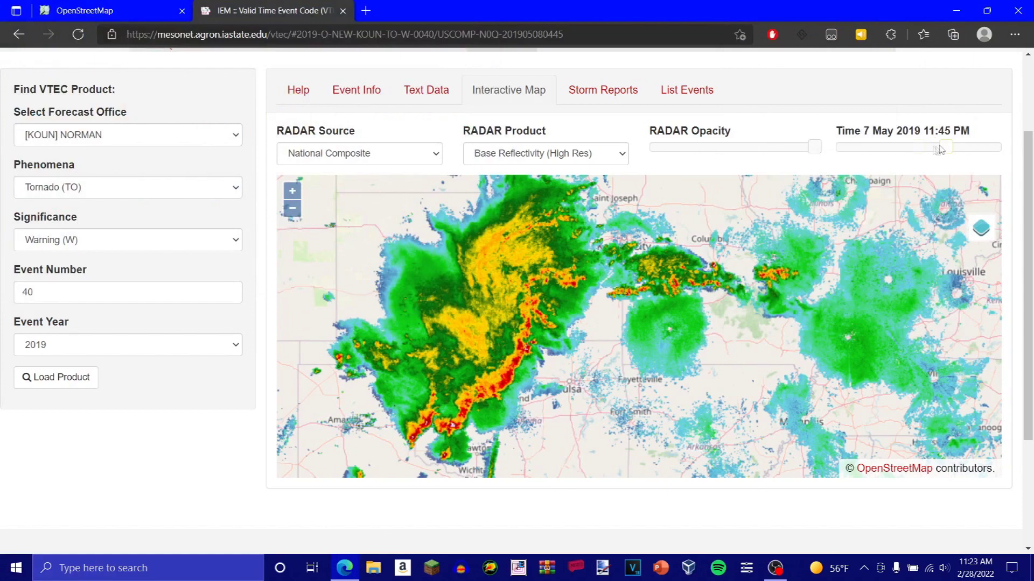
pyautogui.rightClick(547, 282)
pyautogui.click(592, 295)
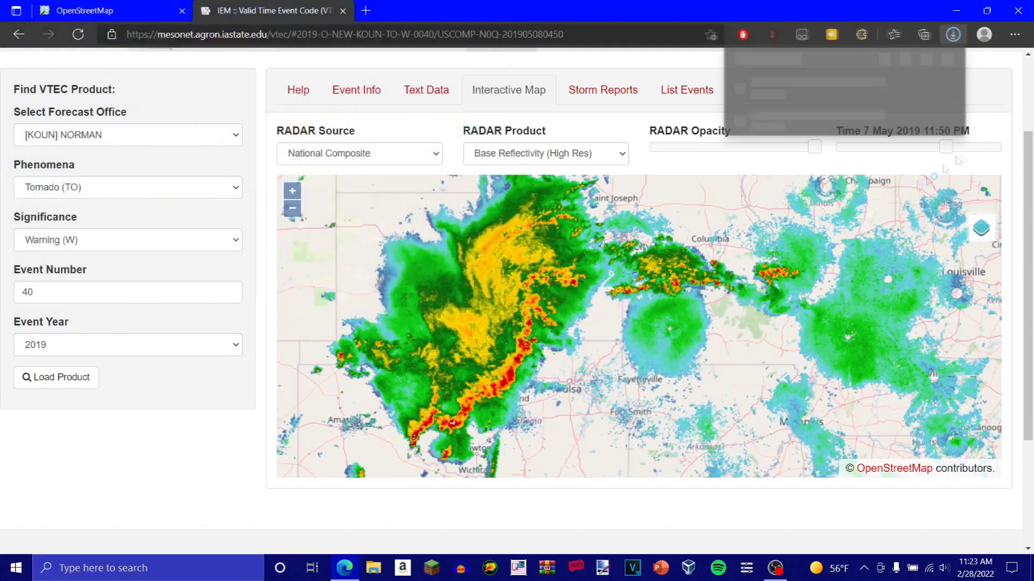
pyautogui.moveTo(945, 146)
pyautogui.mouseDown()
pyautogui.moveTo(921, 149)
pyautogui.moveTo(963, 154)
pyautogui.mouseUp()
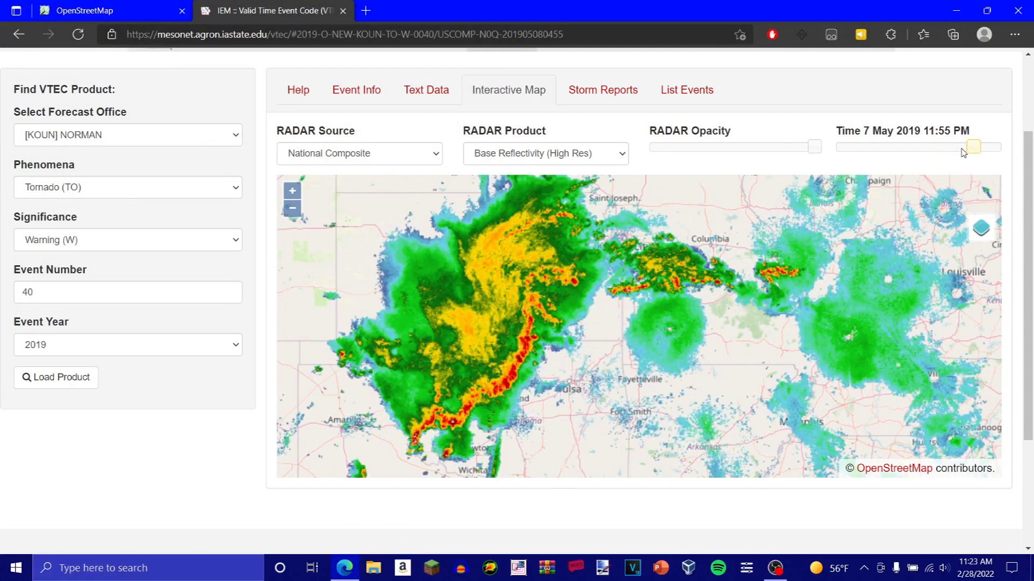
pyautogui.rightClick(826, 287)
pyautogui.click(843, 298)
pyautogui.write('6')
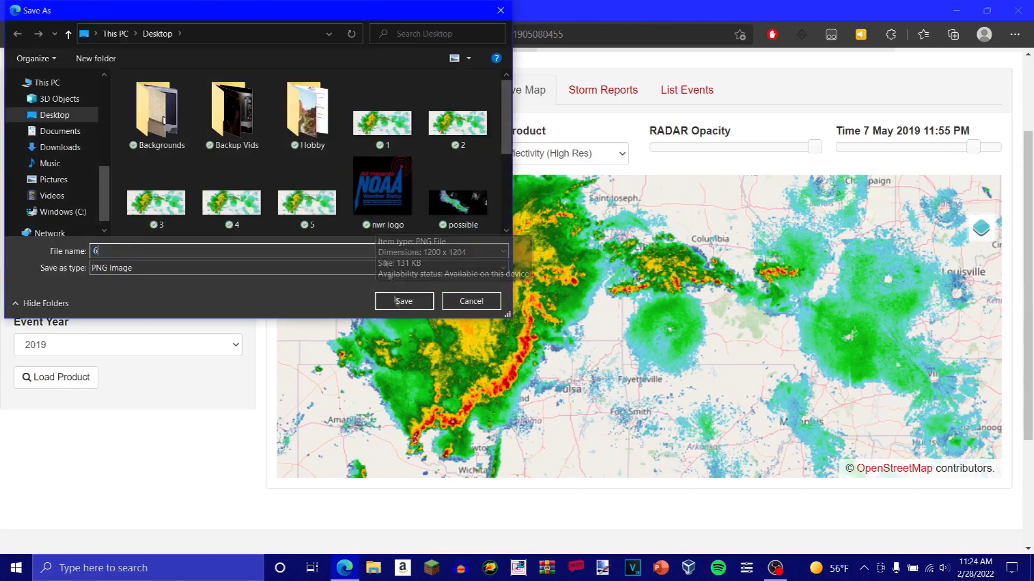
pyautogui.click(395, 301)
pyautogui.press('super+d')
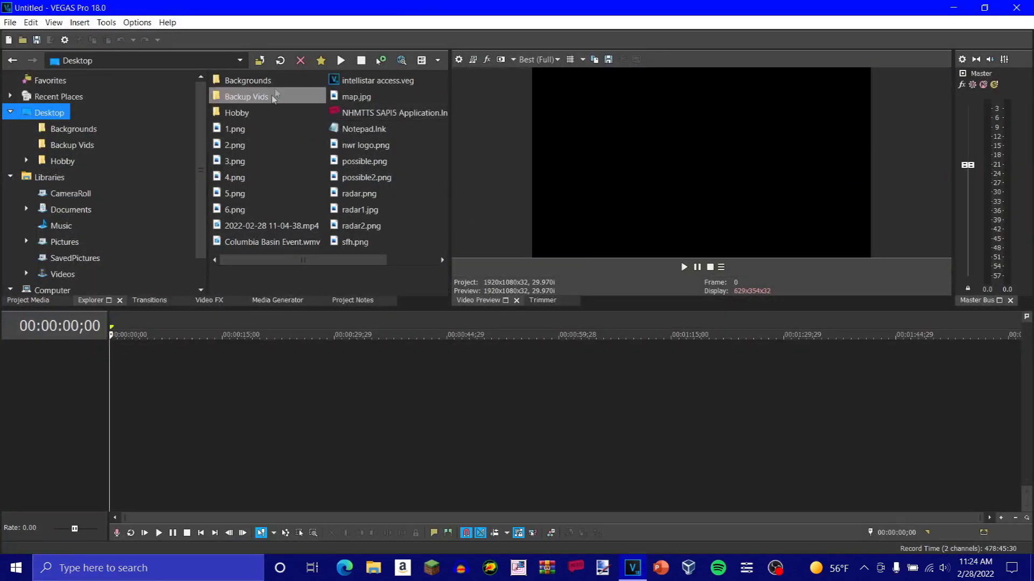
# Step: Place 1.png at the start of the timeline and trim it shorter
pyautogui.moveTo(253, 129); pyautogui.dragTo(110, 372)
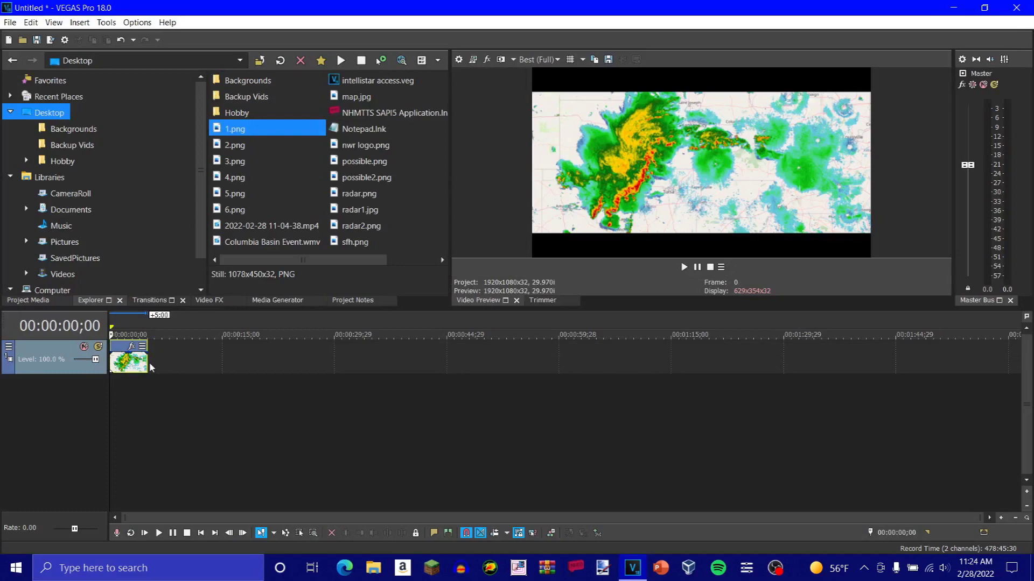
pyautogui.moveTo(148, 369); pyautogui.dragTo(123, 369)
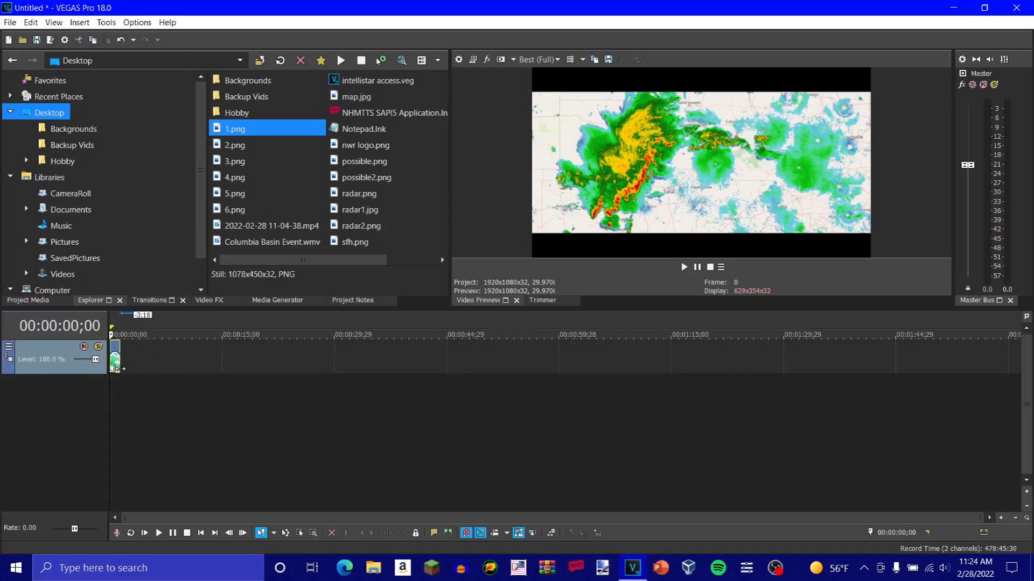
pyautogui.scroll(5, 123, 369)
# Step: Add the remaining radar frames after it, up to 6.png, and start the full-screen preview
pyautogui.moveTo(234, 144); pyautogui.dragTo(140, 358)
pyautogui.moveTo(244, 163); pyautogui.dragTo(165, 358)
pyautogui.moveTo(237, 177); pyautogui.dragTo(207, 366)
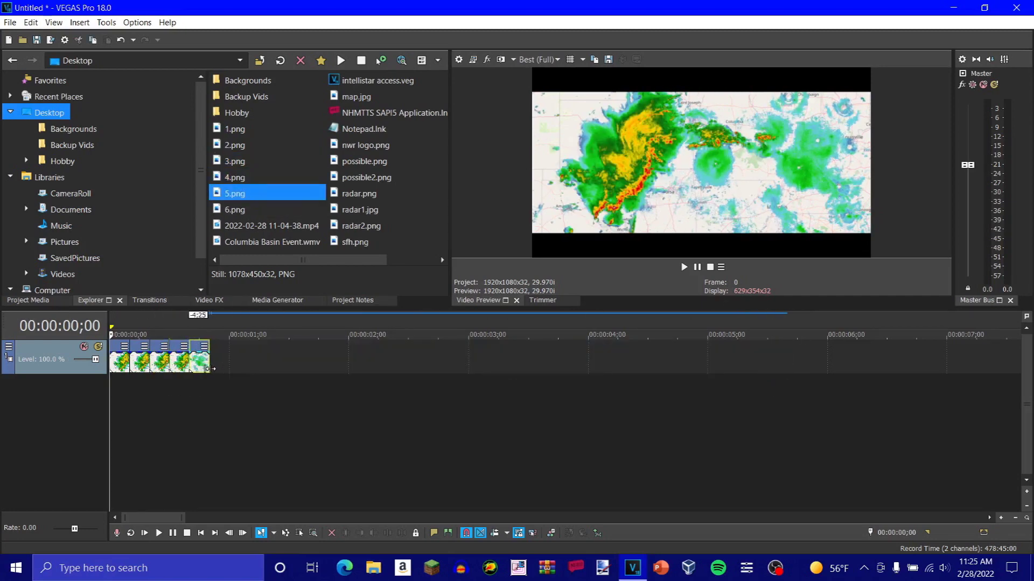
pyautogui.moveTo(237, 210); pyautogui.dragTo(229, 368)
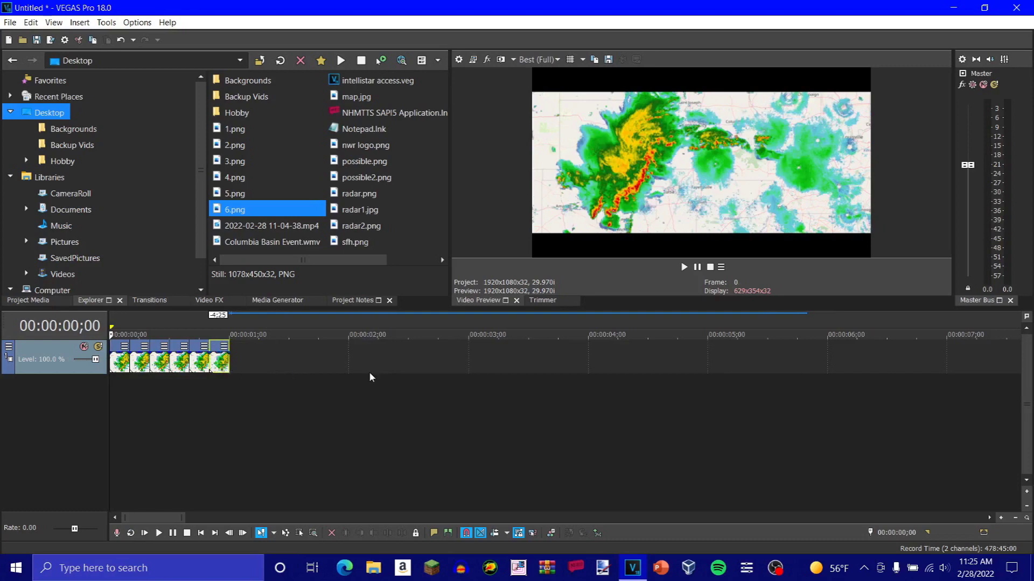
pyautogui.click(472, 59)
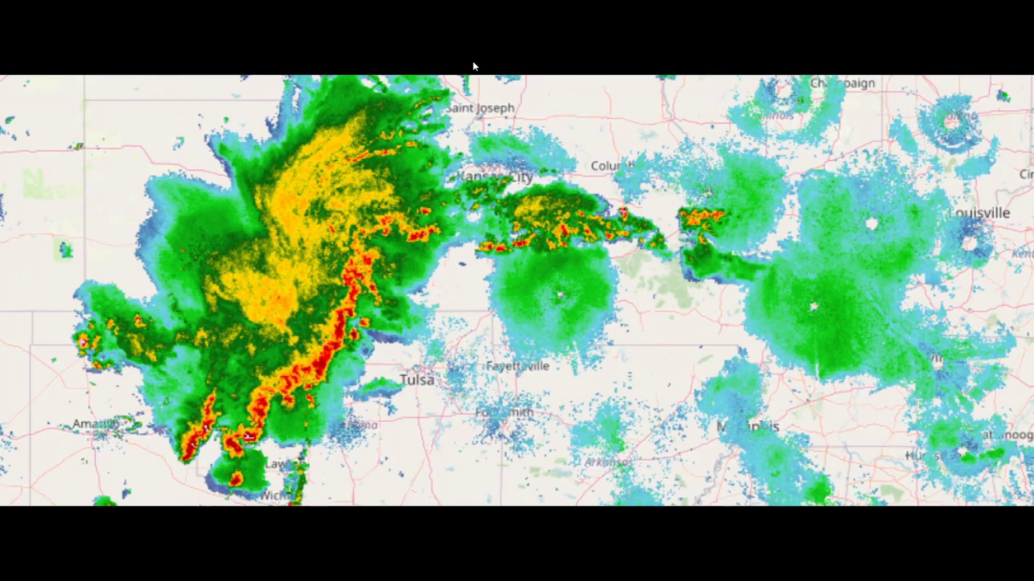
# Step: Exit the full-screen radar loop preview
pyautogui.press('Escape')
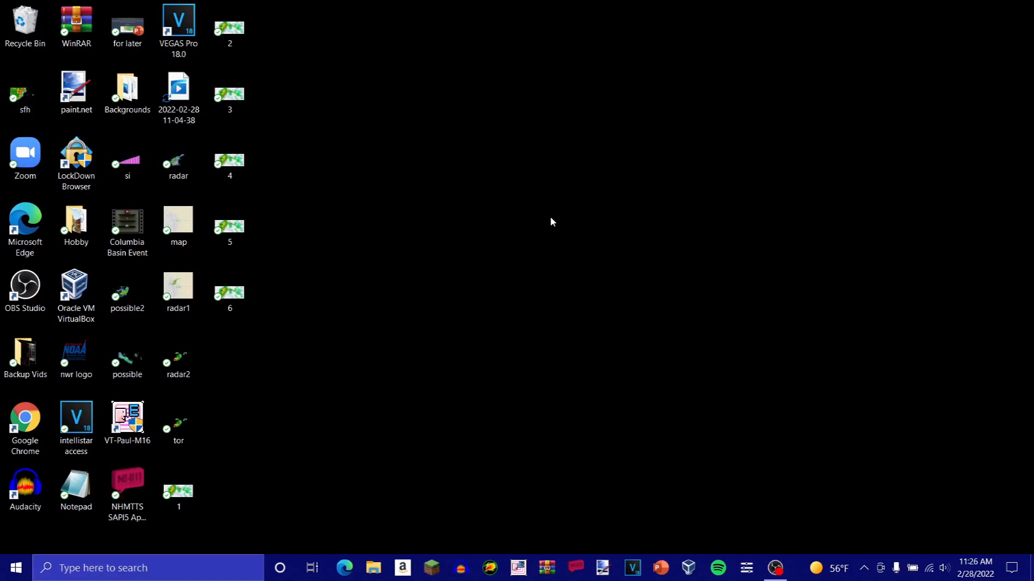
# Step: Restore the OBS Studio window from the taskbar
pyautogui.click(776, 572)
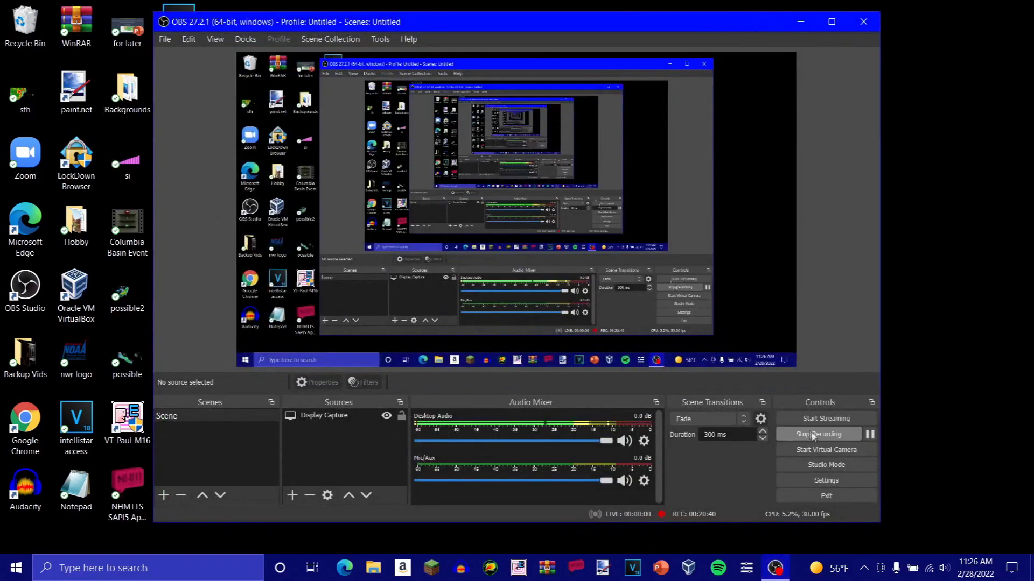